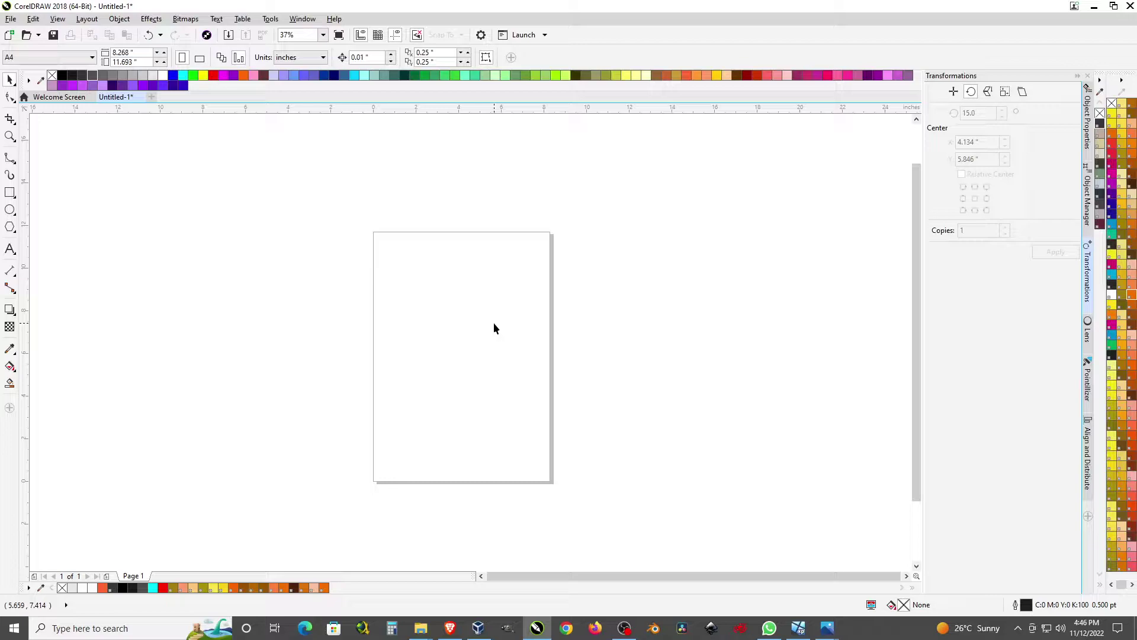
Step: Draw a square about 8 inches wide overlapping the page's left edge
left_click(9, 157)
scroll(467, 318, "up", 1)
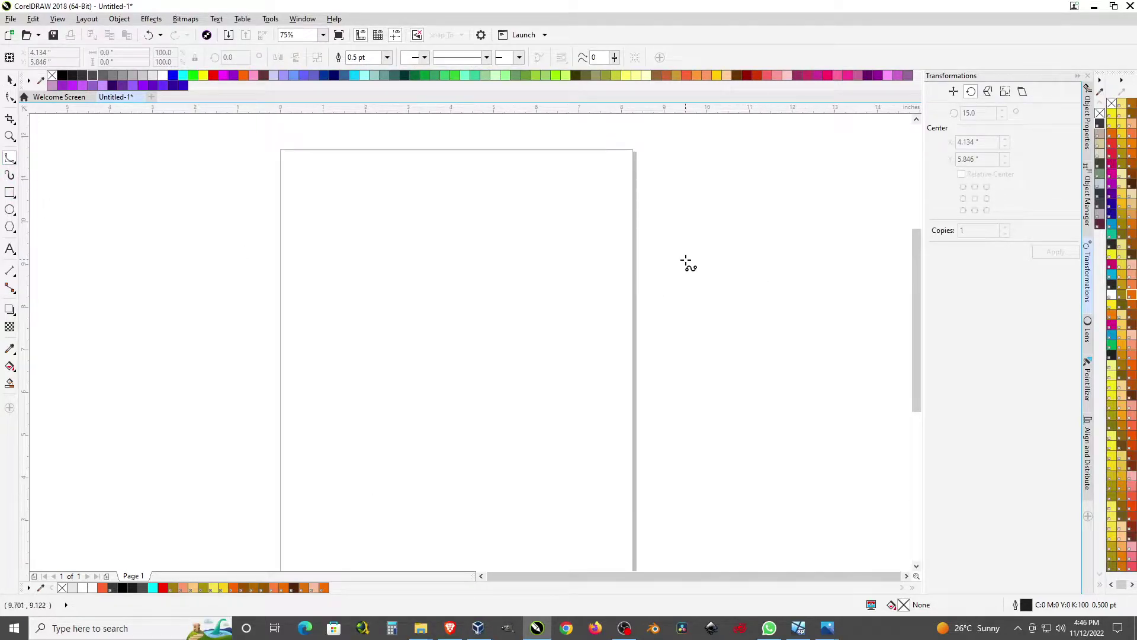
scroll(685, 261, "down", 1)
scroll(568, 334, "up", 1)
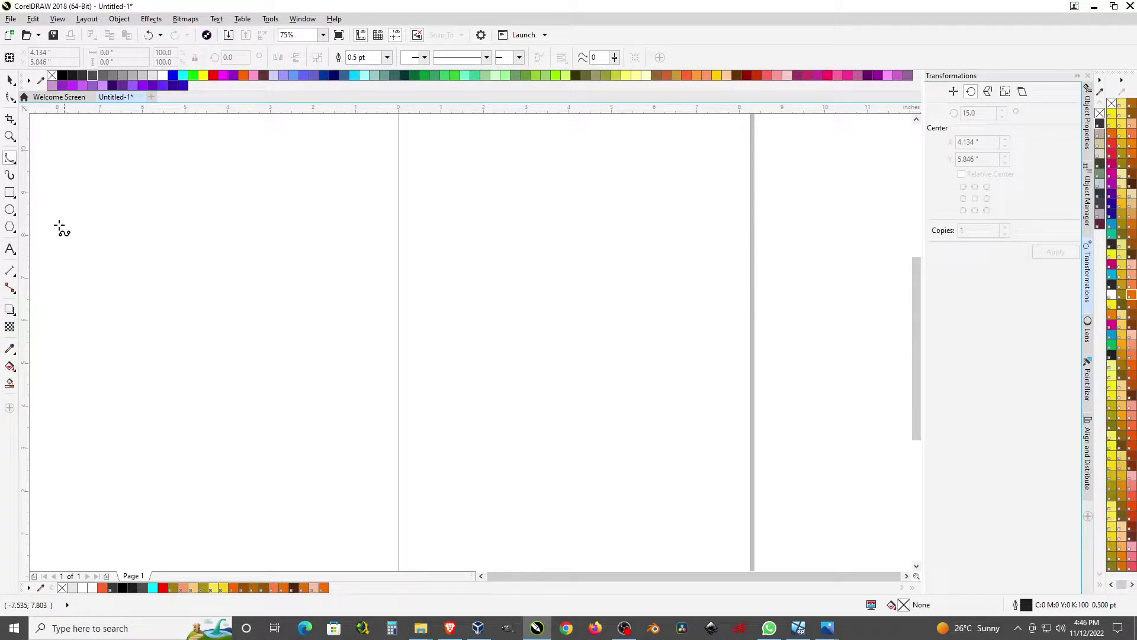
left_click(9, 193)
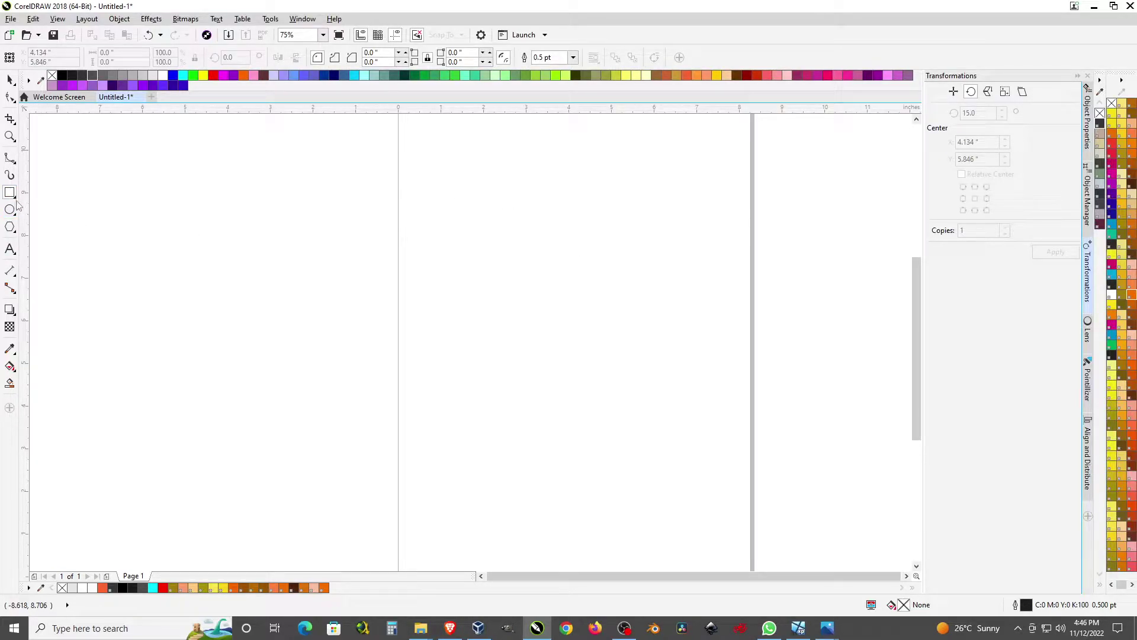
left_click_drag(266, 186, 608, 526)
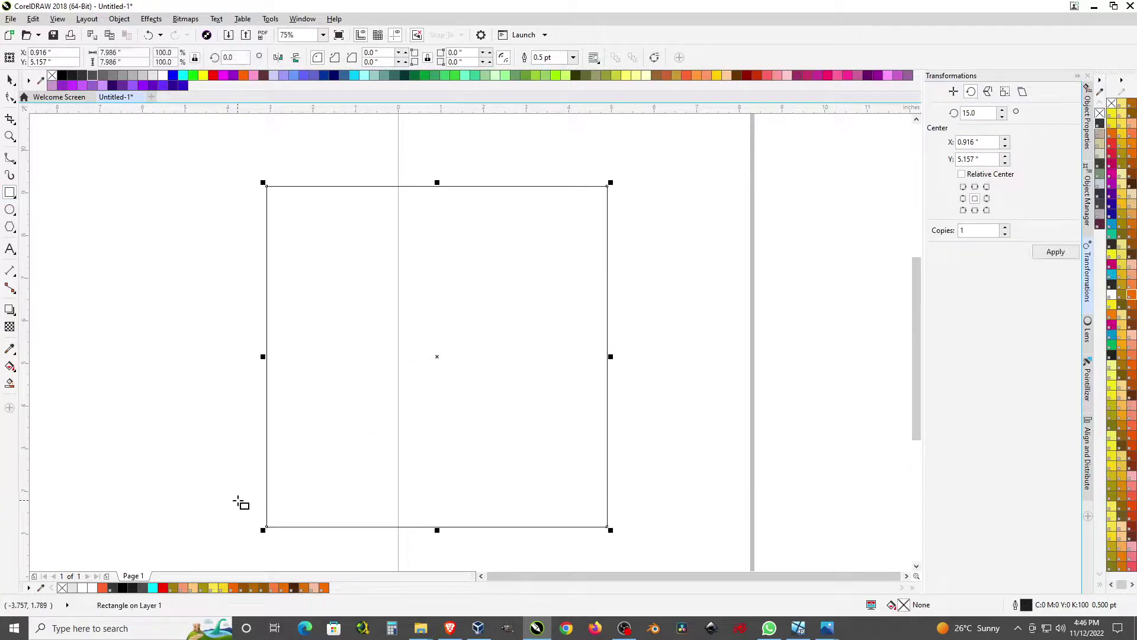
left_click(10, 80)
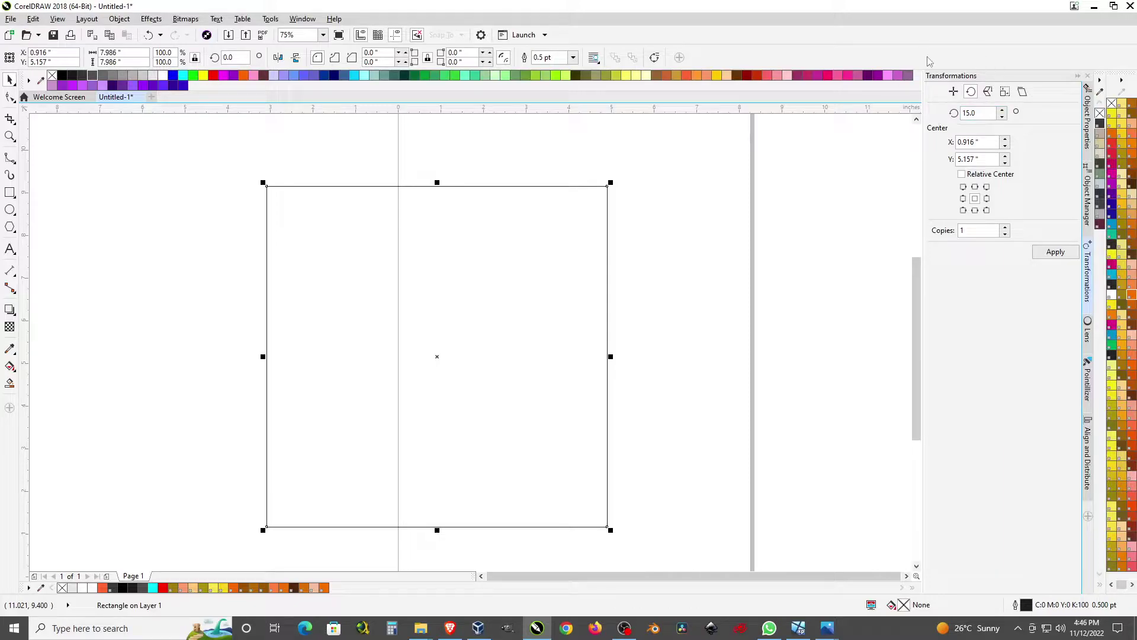
left_click(120, 19)
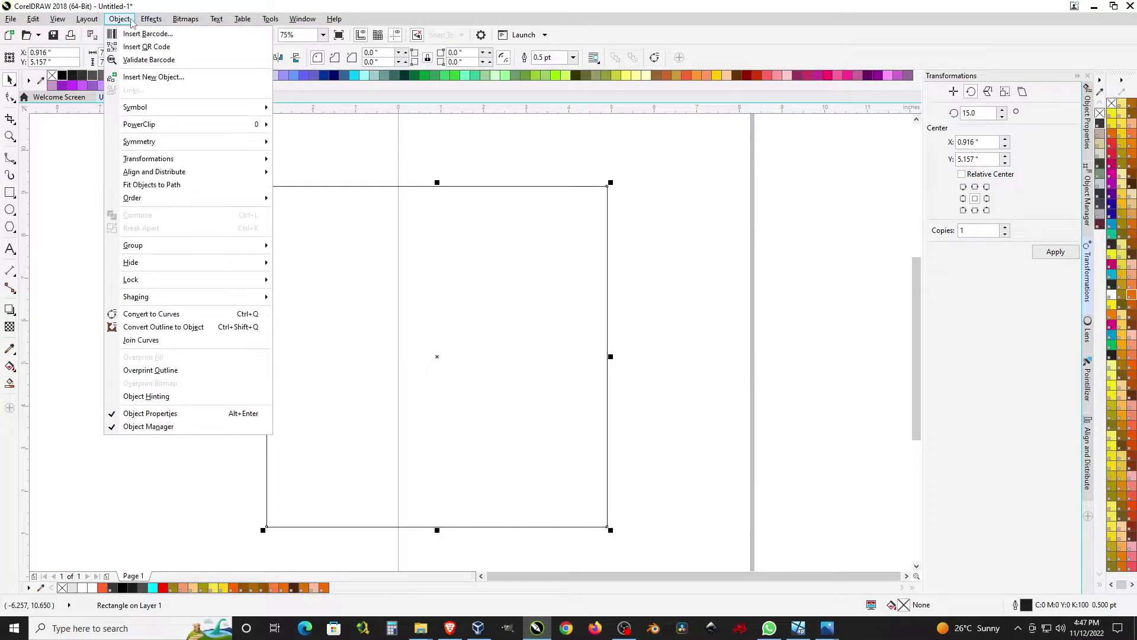
mouse_move(145, 165)
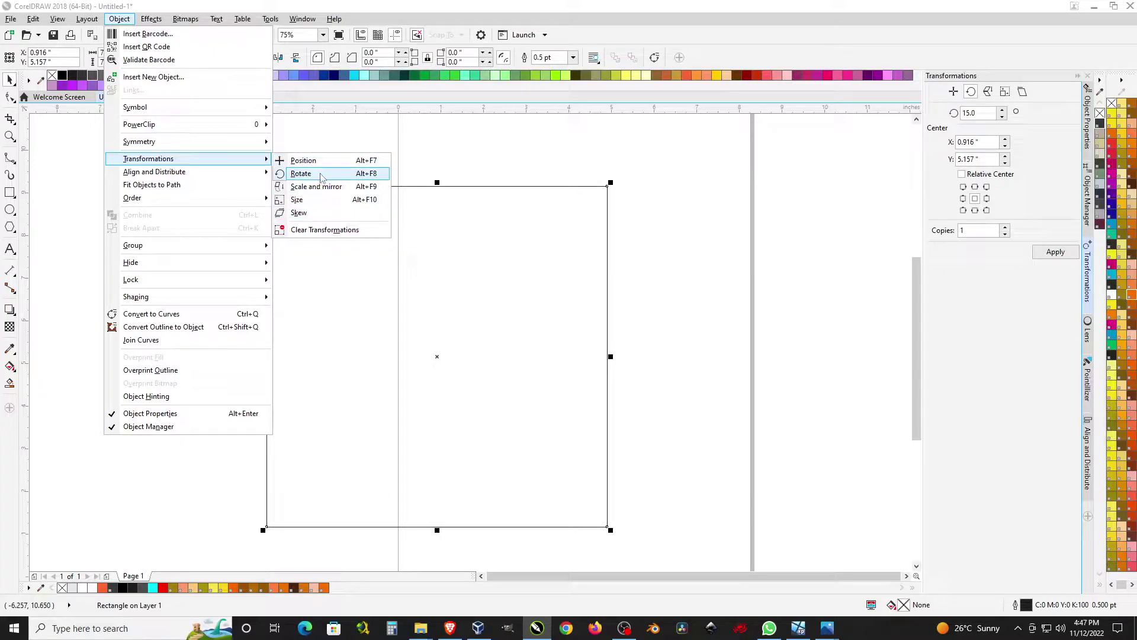
mouse_move(272, 19)
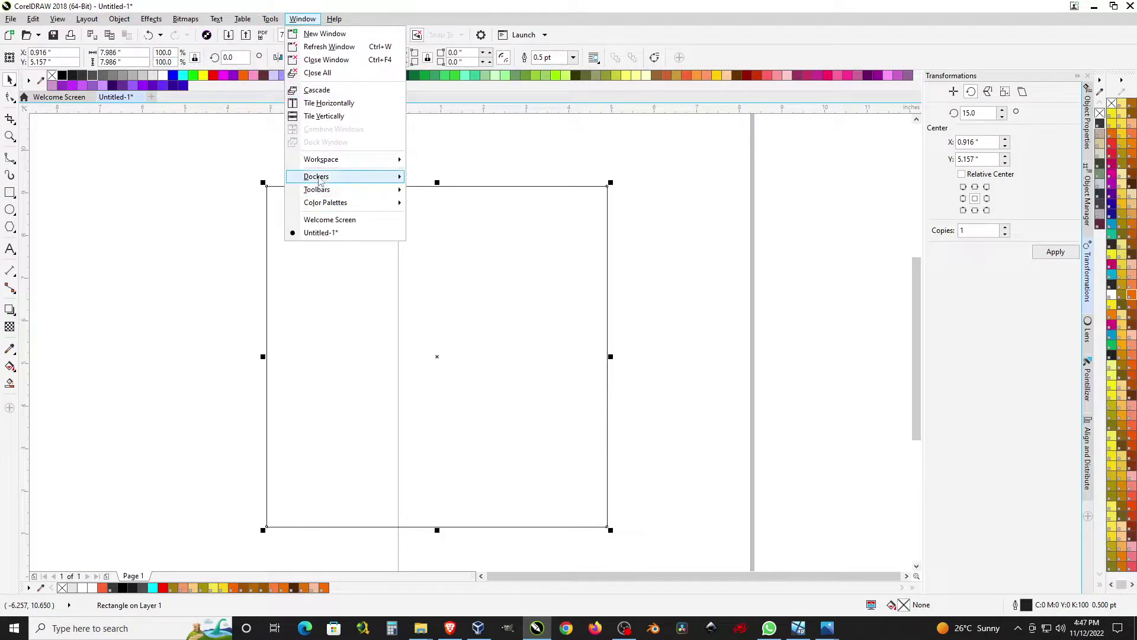
mouse_move(339, 181)
mouse_move(474, 293)
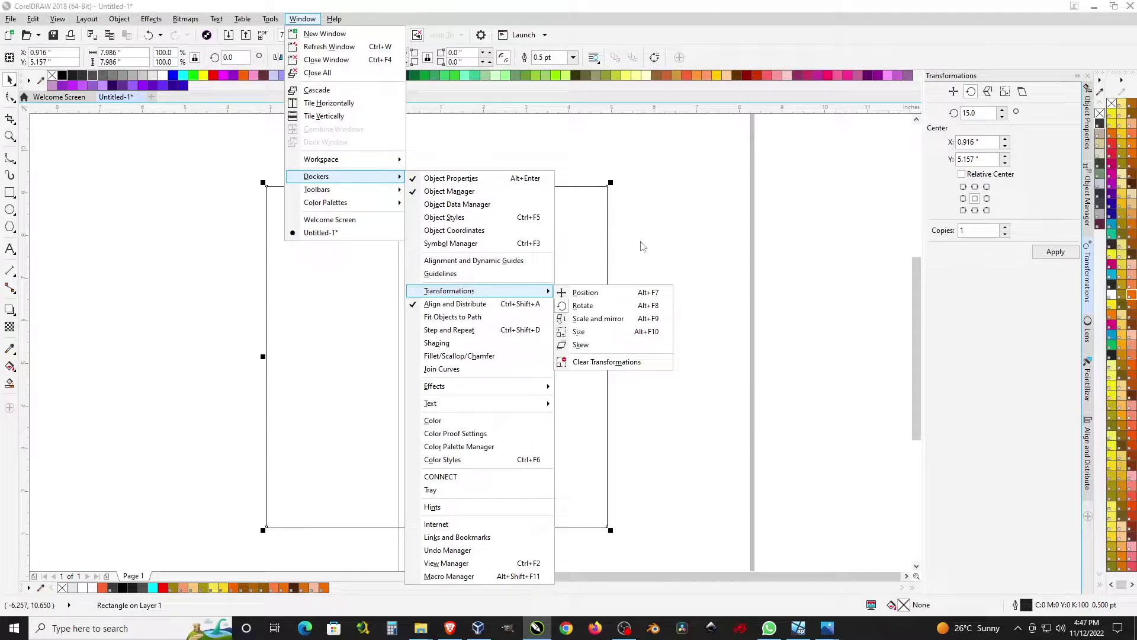
left_click(604, 264)
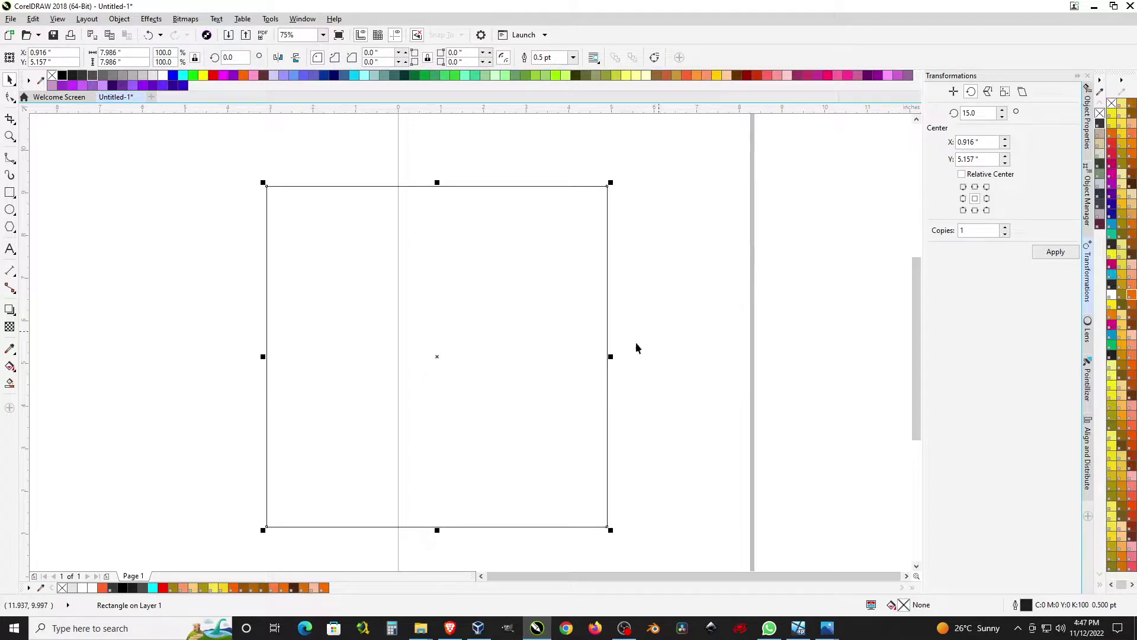
Step: Create one copy of the square rotated 15 degrees about its centre
left_click_drag(979, 114, 925, 116)
left_click_drag(970, 231, 922, 231)
scroll(462, 244, "down", 2)
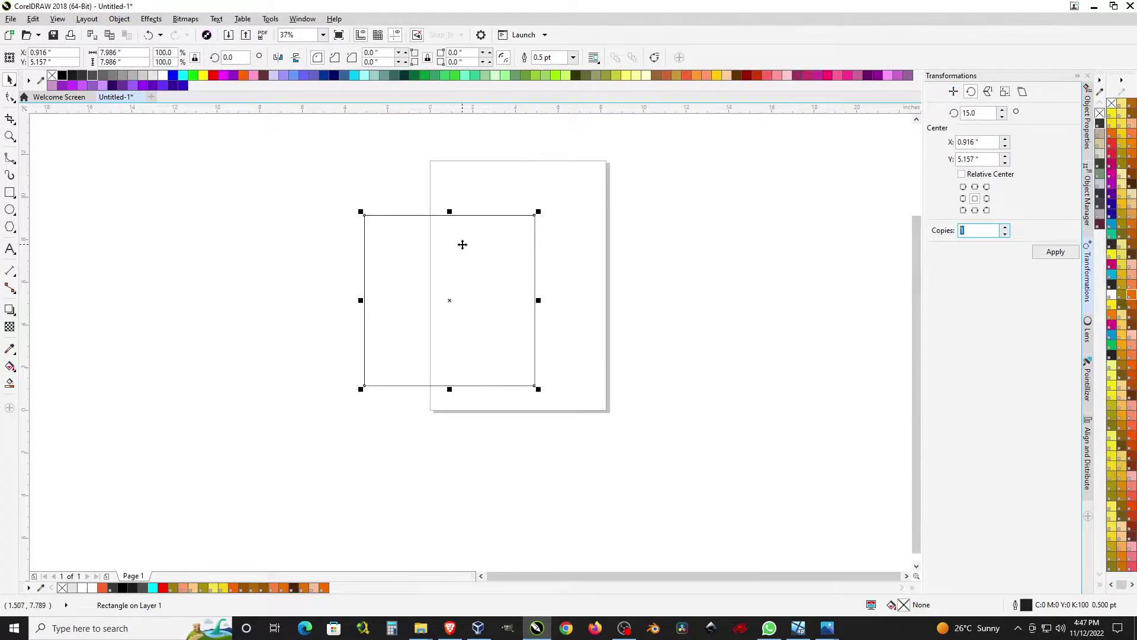
scroll(530, 284, "up", 2)
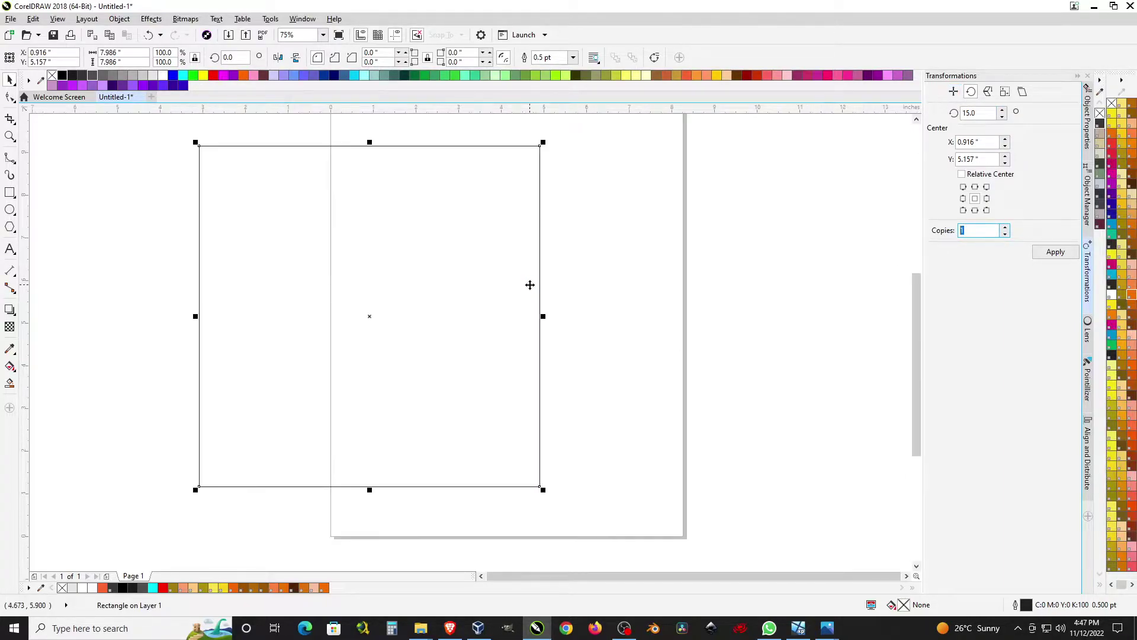
left_click(1046, 254)
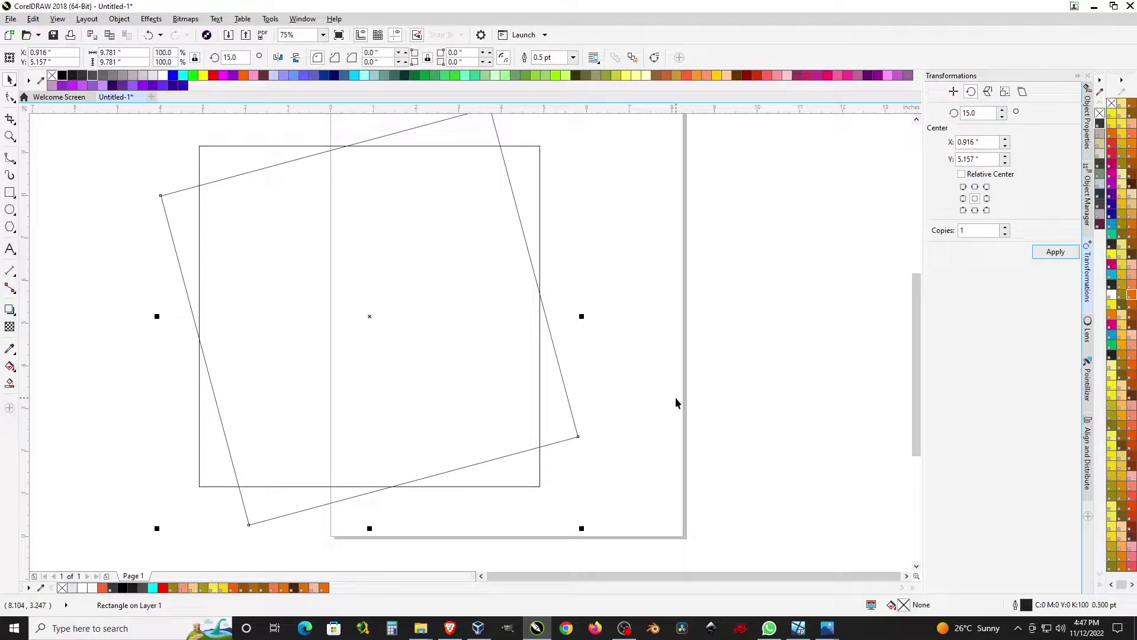
Step: Smart-fill the narrow triangle where the rotated copy extends past the square's right side, and delete both squares
left_click(9, 383)
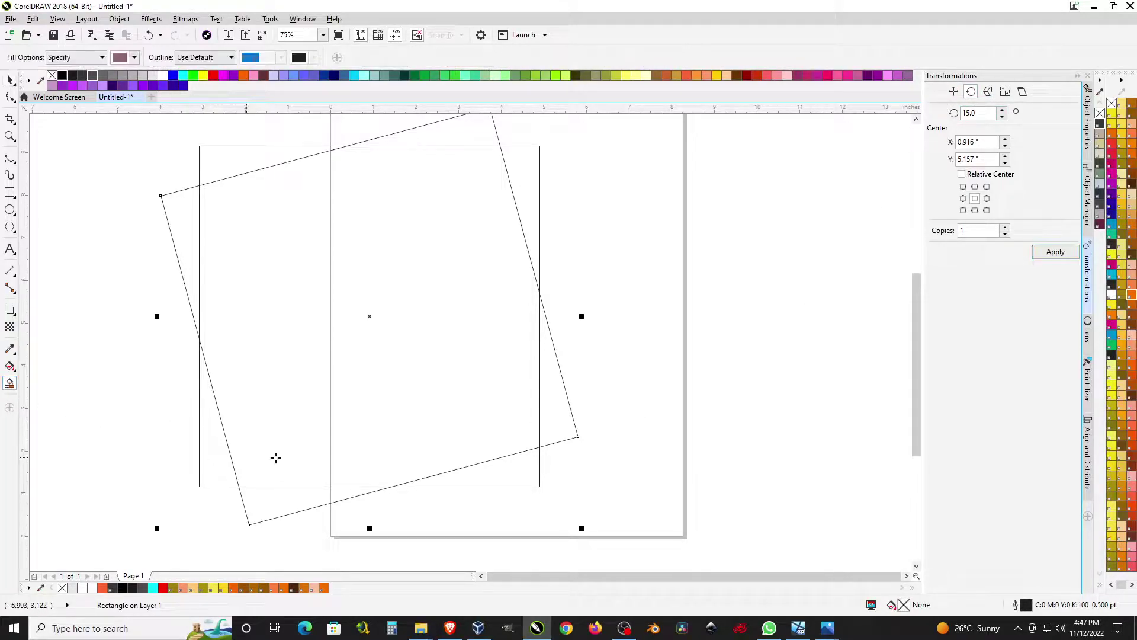
left_click(567, 416)
left_click(11, 79)
left_click(375, 268)
key("Delete")
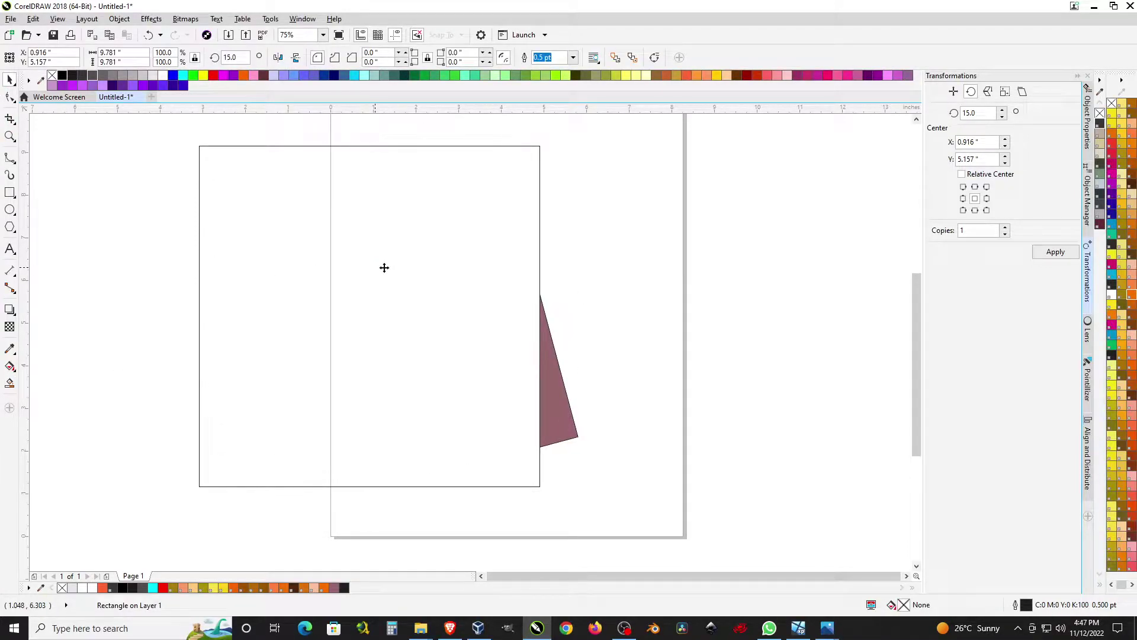
key("Tab")
key("Delete")
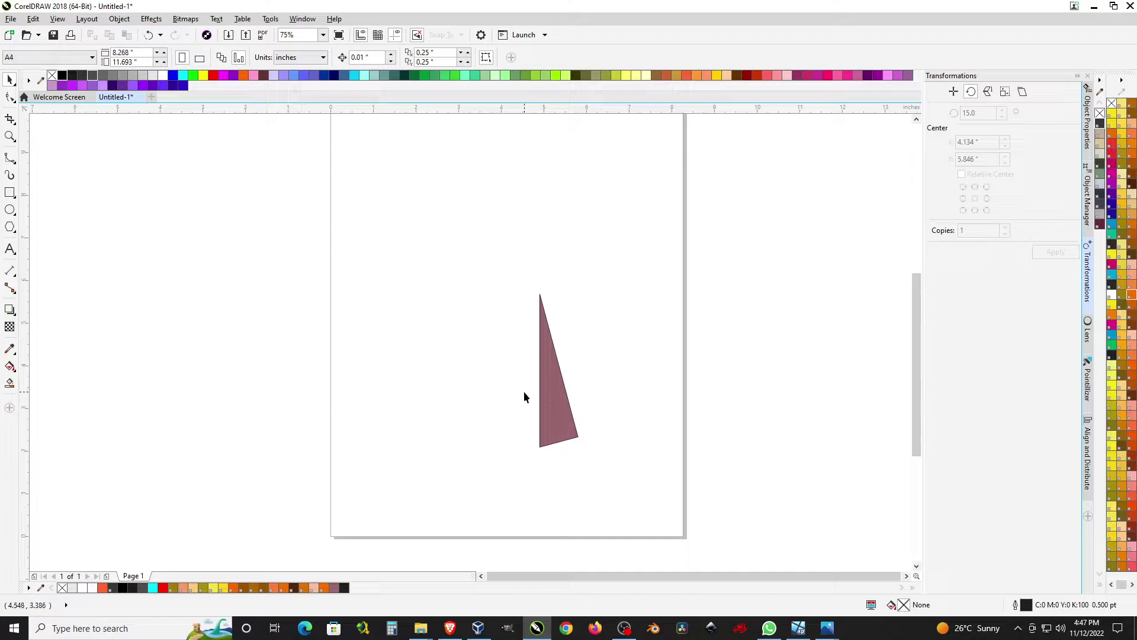
Step: Fill the remaining triangle with light blue (#00CCFF)
left_click(566, 409)
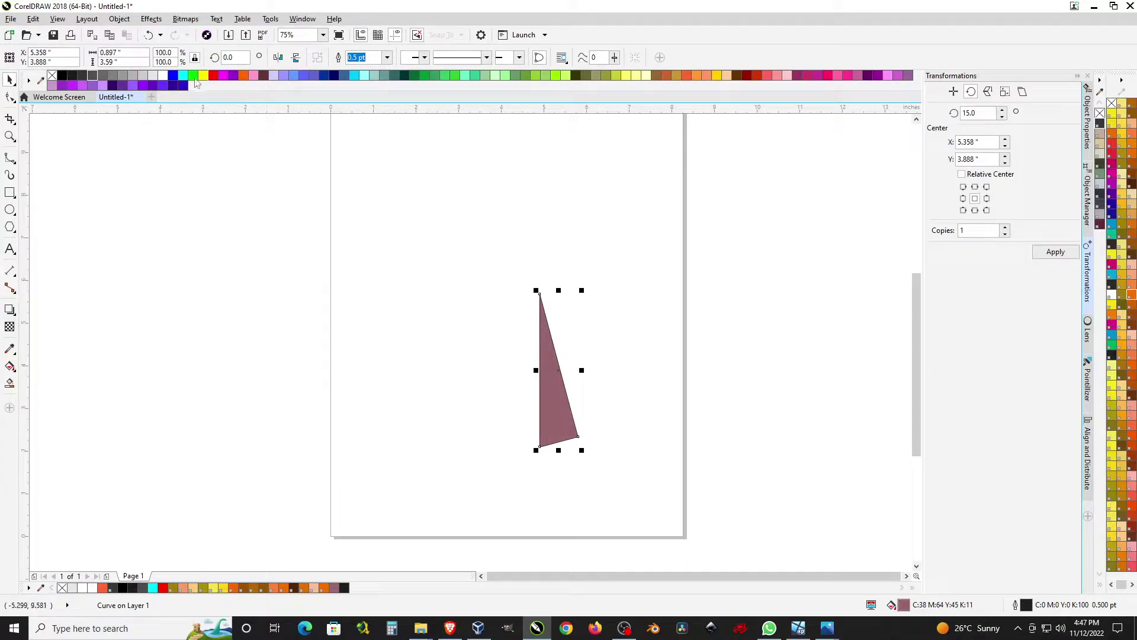
left_click(353, 75)
left_click(694, 400)
scroll(553, 355, "up", 1)
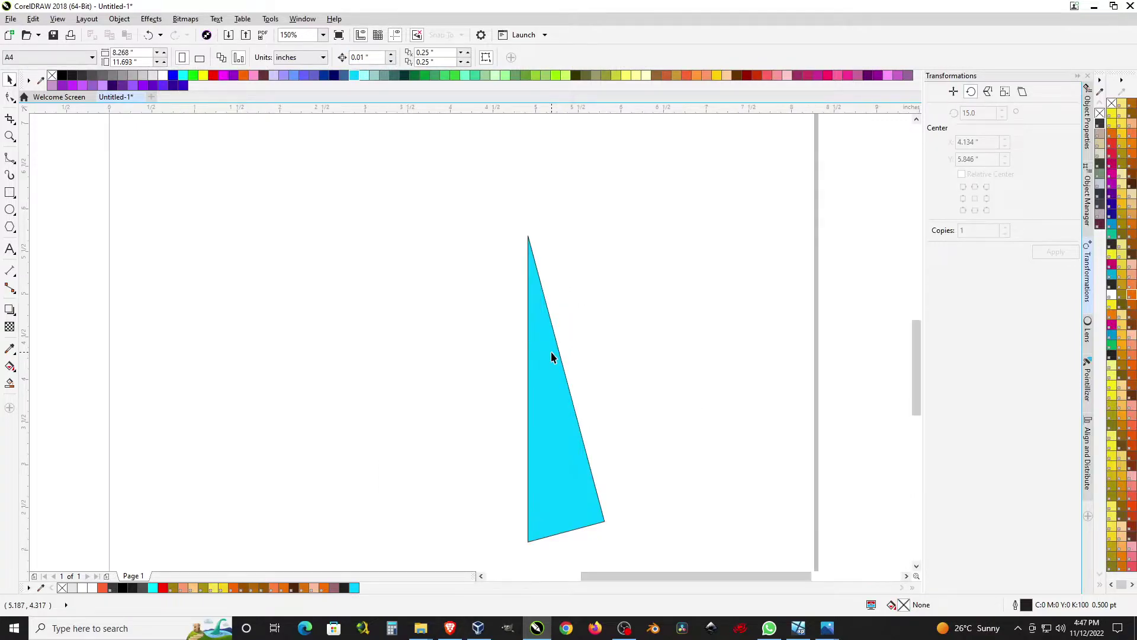
Step: Convert all of the triangle's line segments to editable curves with the Shape tool
left_click(540, 336)
key("F10")
left_click_drag(484, 238, 693, 562)
left_click(172, 56)
left_click(478, 290)
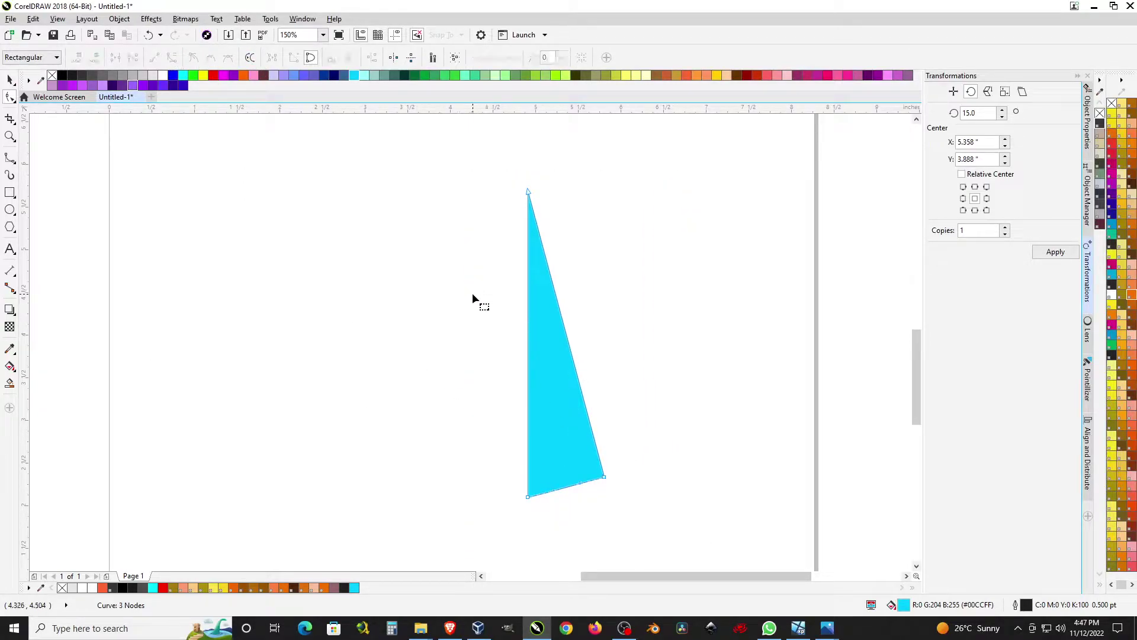
Step: Try to bend the triangle's straight left side, and undo each change
left_click(528, 191)
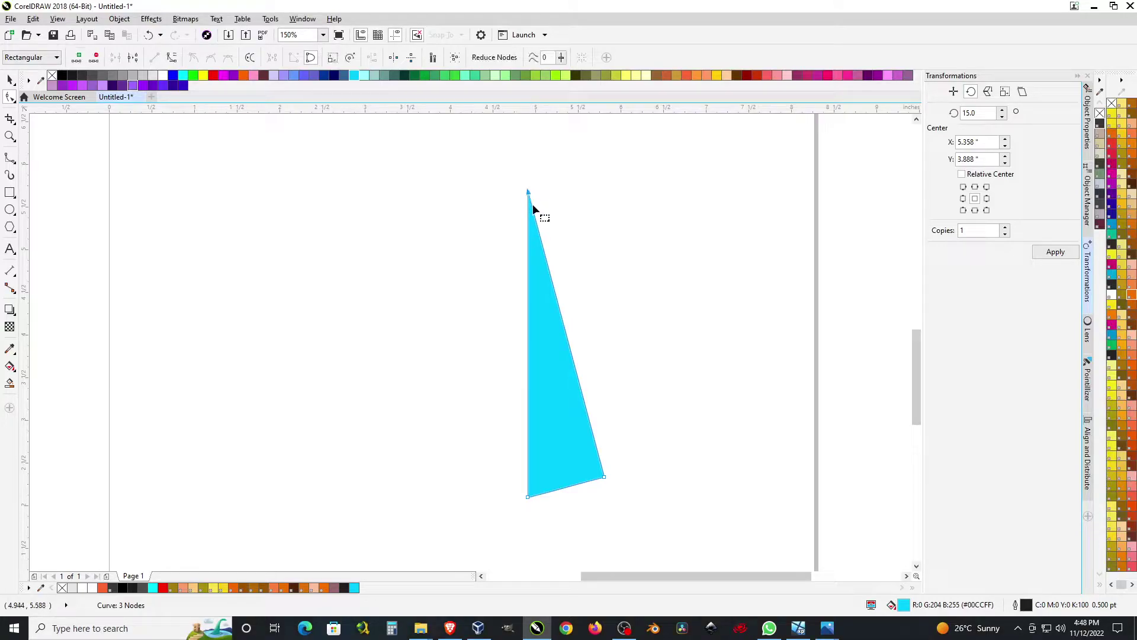
left_click(527, 267)
left_click_drag(527, 334, 505, 320)
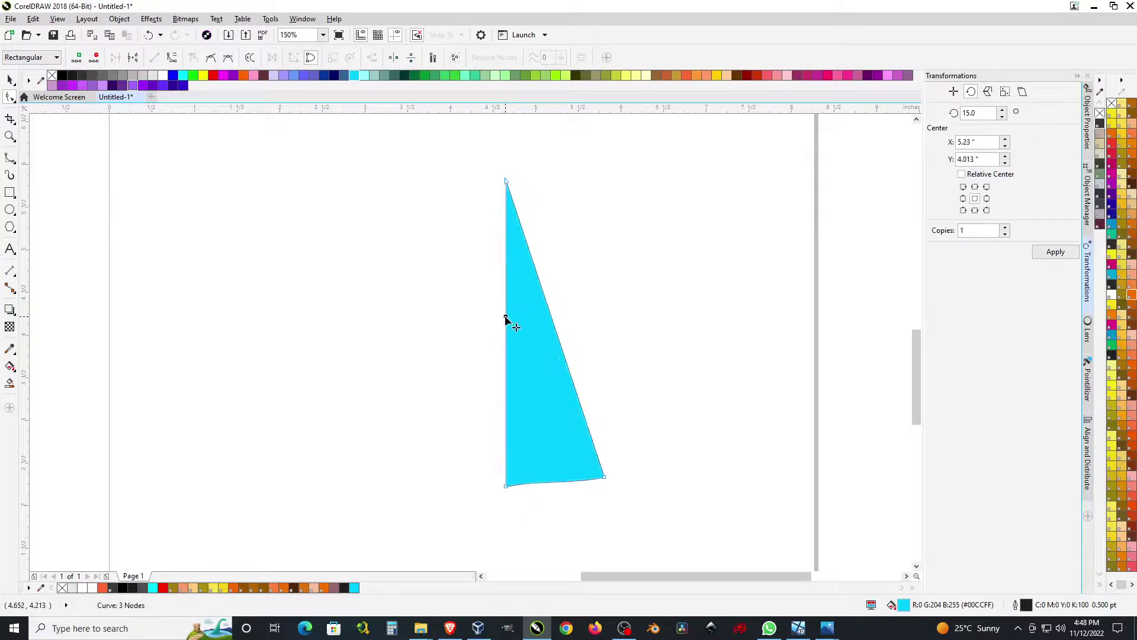
key("ctrl+z")
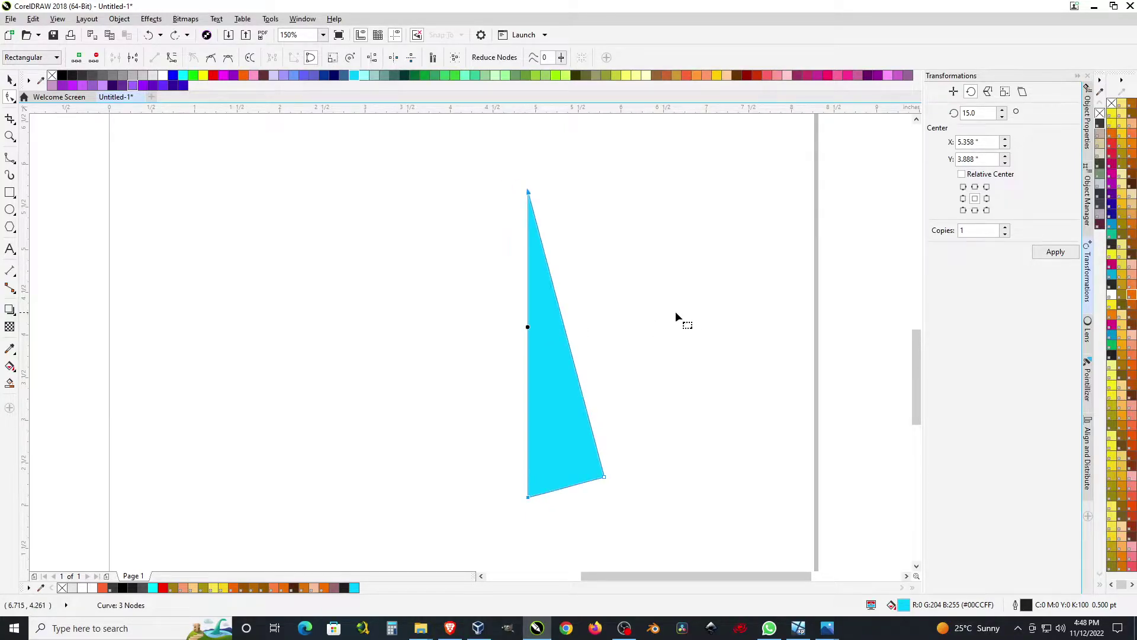
left_click_drag(528, 291, 535, 291)
key("ctrl+z")
Step: Bow the triangle's long sides leftward near the apex as curves and pull its base down into a rounded tip
left_click(172, 57)
left_click_drag(527, 259, 495, 237)
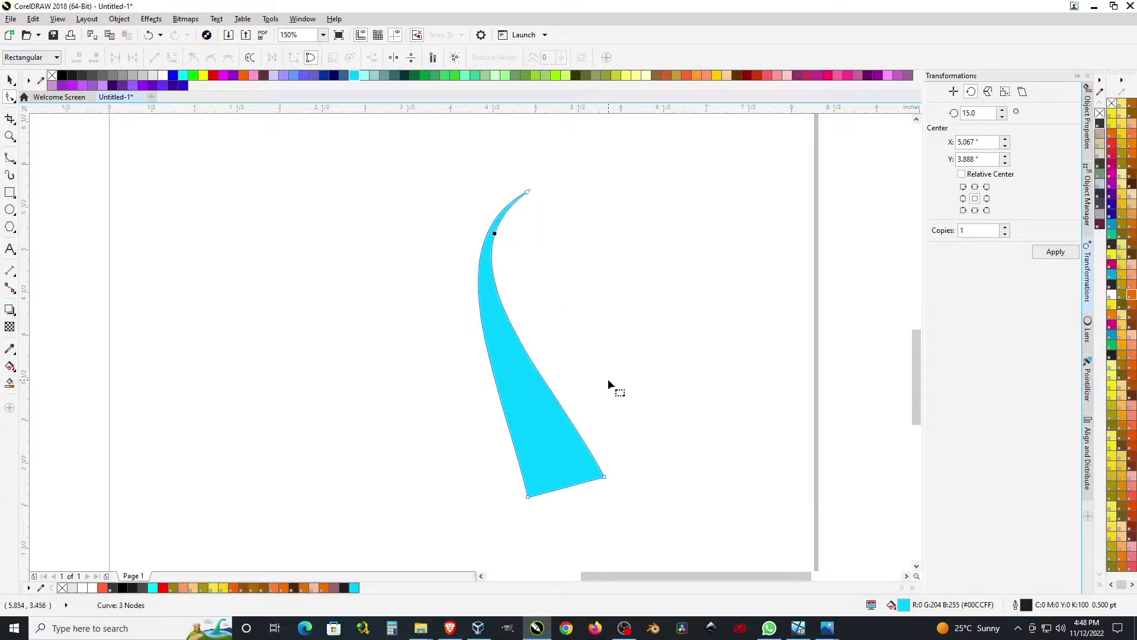
scroll(528, 254, "down", 1)
scroll(560, 358, "up", 1)
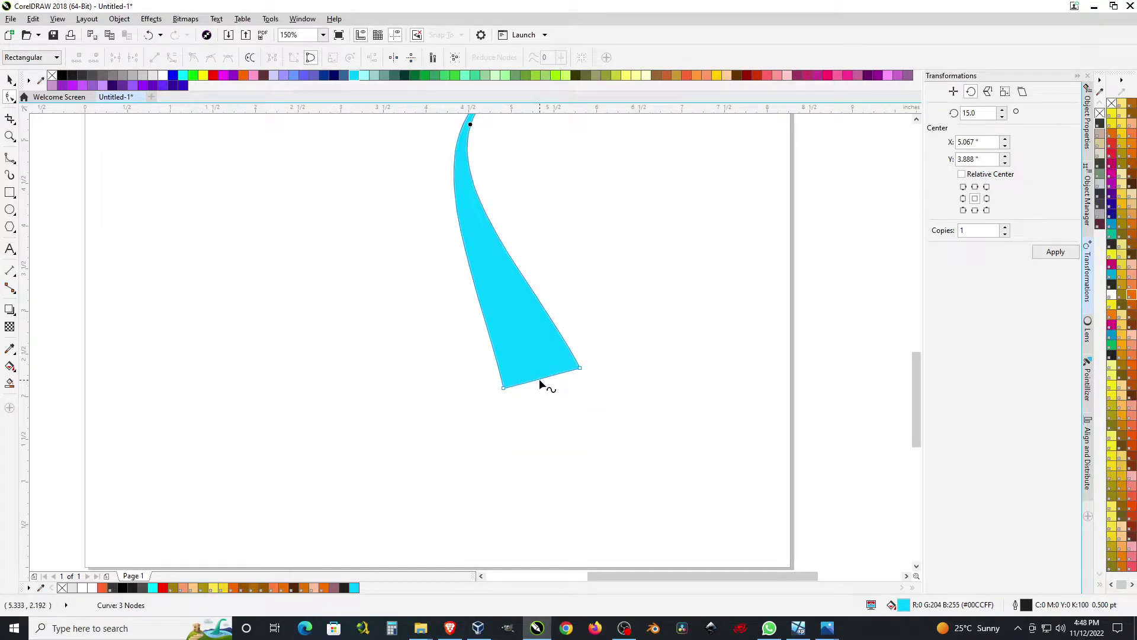
left_click_drag(542, 376, 563, 437)
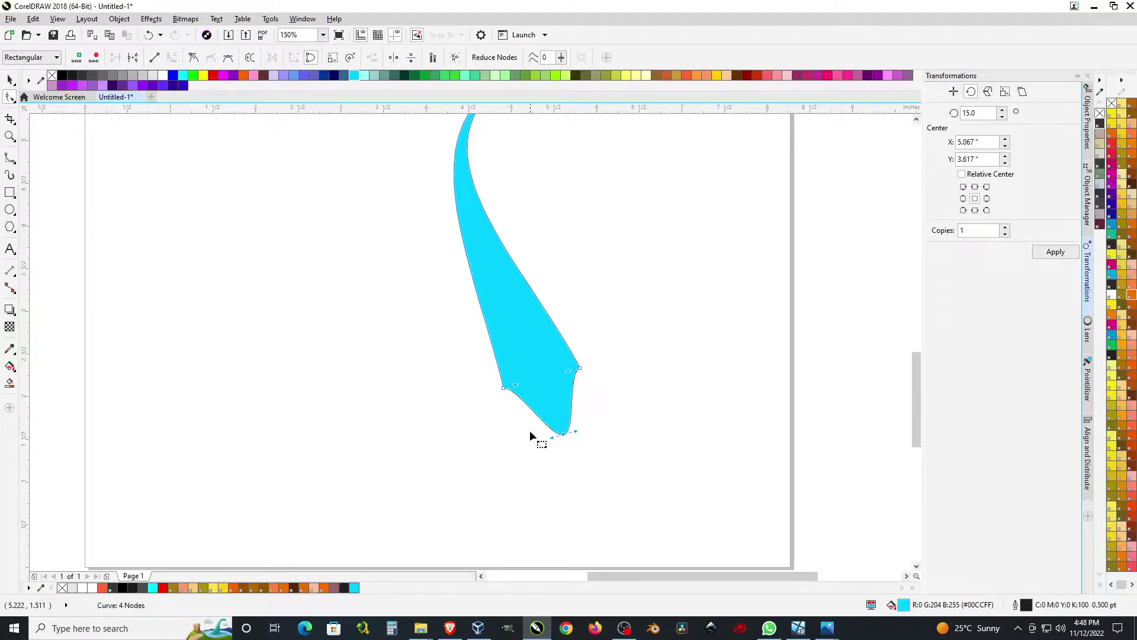
left_click_drag(517, 391, 511, 414)
left_click_drag(570, 375, 590, 403)
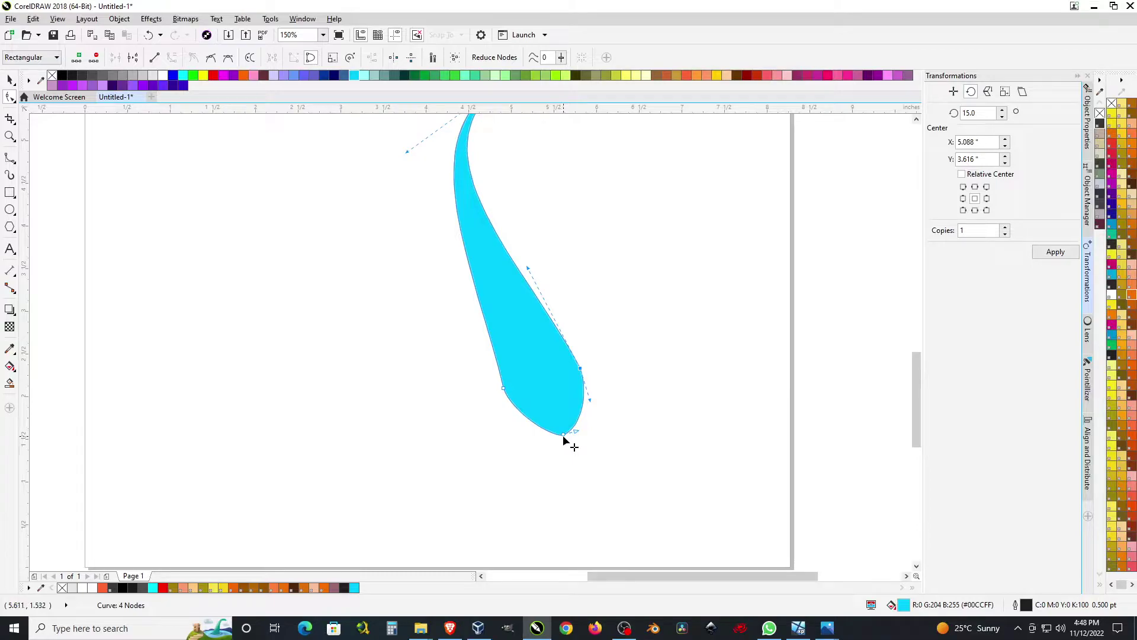
Step: Slim the shape into a flowing S-curve by moving its two lower side nodes rightward and adjusting their curve handles
left_click_drag(551, 436, 584, 431)
left_click_drag(581, 369, 614, 353)
left_click_drag(504, 392, 579, 362)
left_click_drag(553, 246, 604, 219)
scroll(636, 361, "down", 2)
scroll(613, 332, "up", 2)
mouse_move(430, 263)
left_mouse_down()
mouse_move(453, 288)
mouse_move(460, 270)
mouse_move(447, 257)
mouse_move(421, 274)
mouse_move(443, 252)
left_mouse_up()
left_click(509, 302)
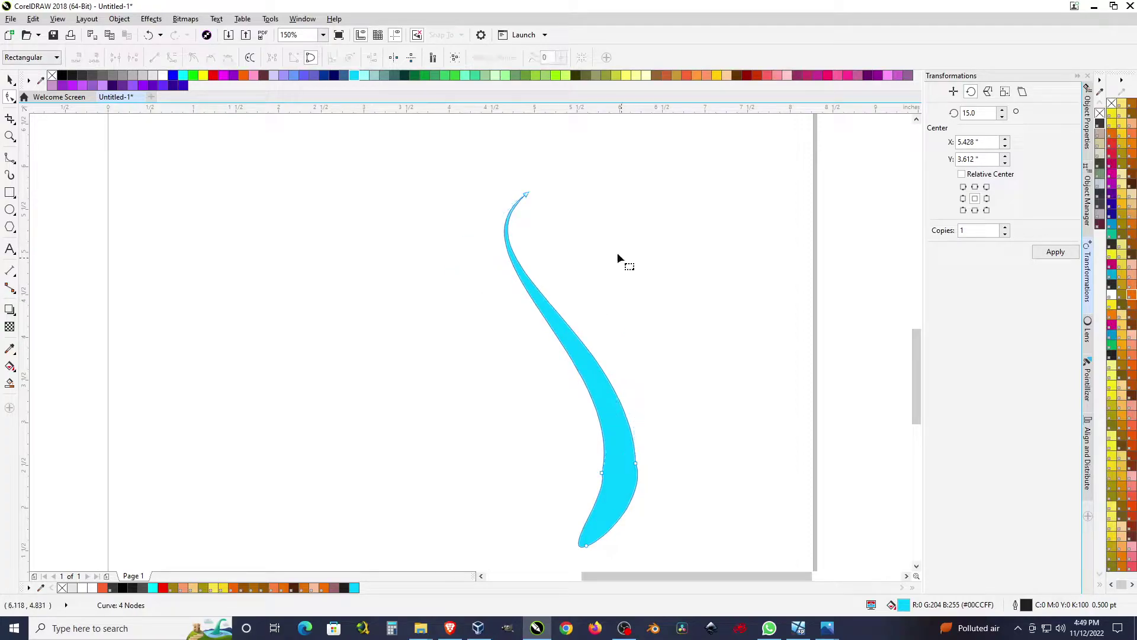
Step: Pull the shape's bottom tip to the left and smooth the lower bend into an evenly tapering tail
scroll(624, 261, "down", 2)
scroll(640, 322, "up", 2)
left_click(617, 361)
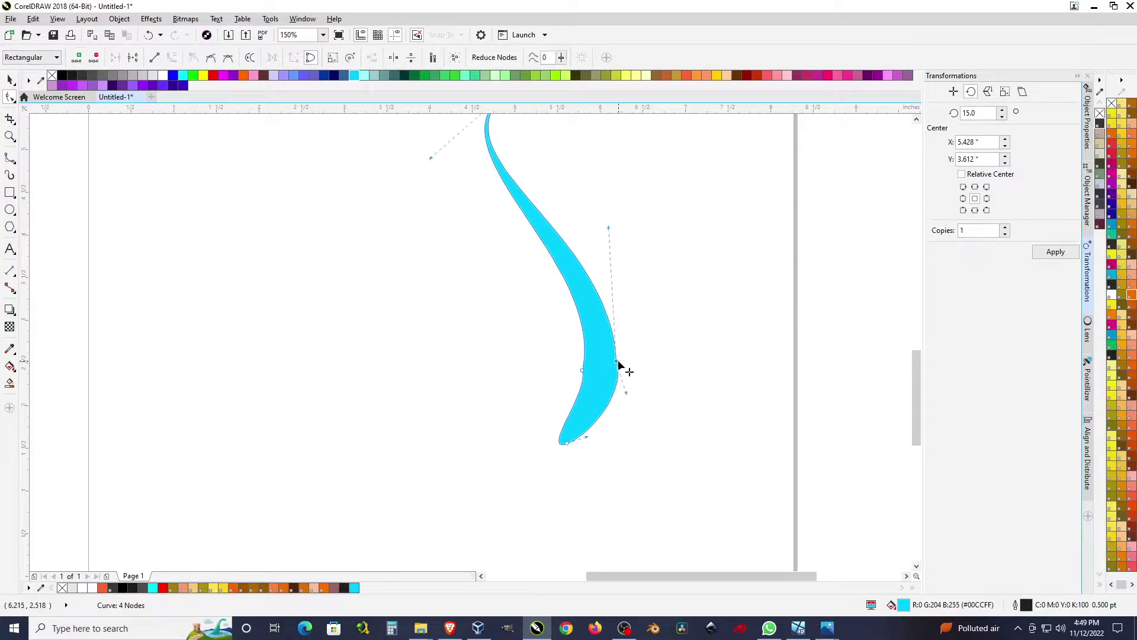
left_click_drag(626, 395, 579, 393)
left_click_drag(568, 448, 541, 438)
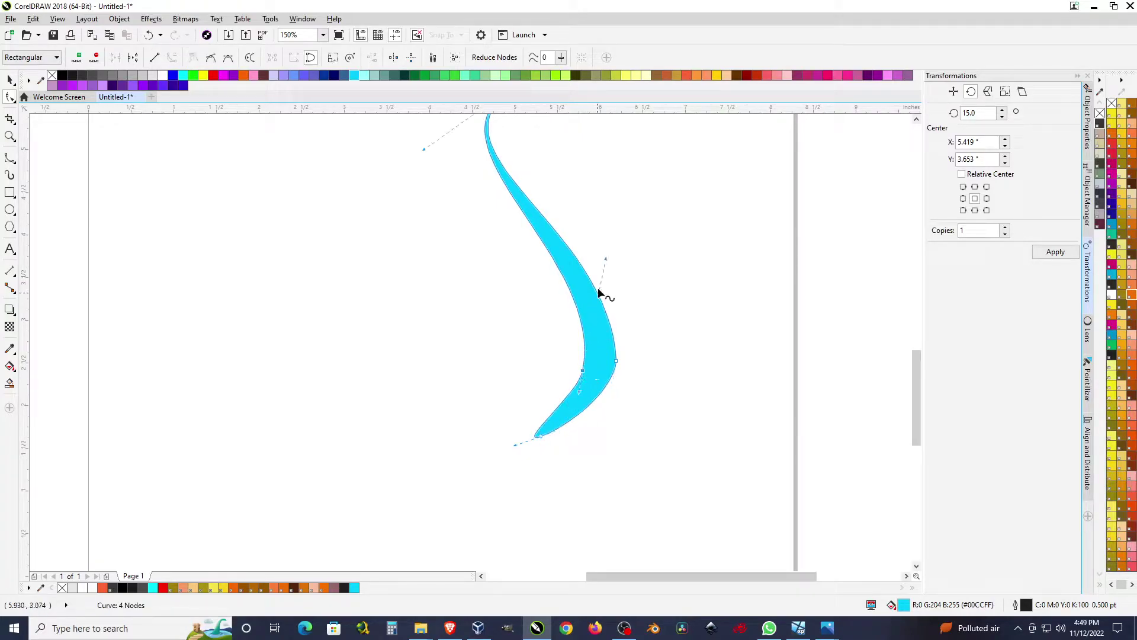
left_click_drag(605, 259, 628, 296)
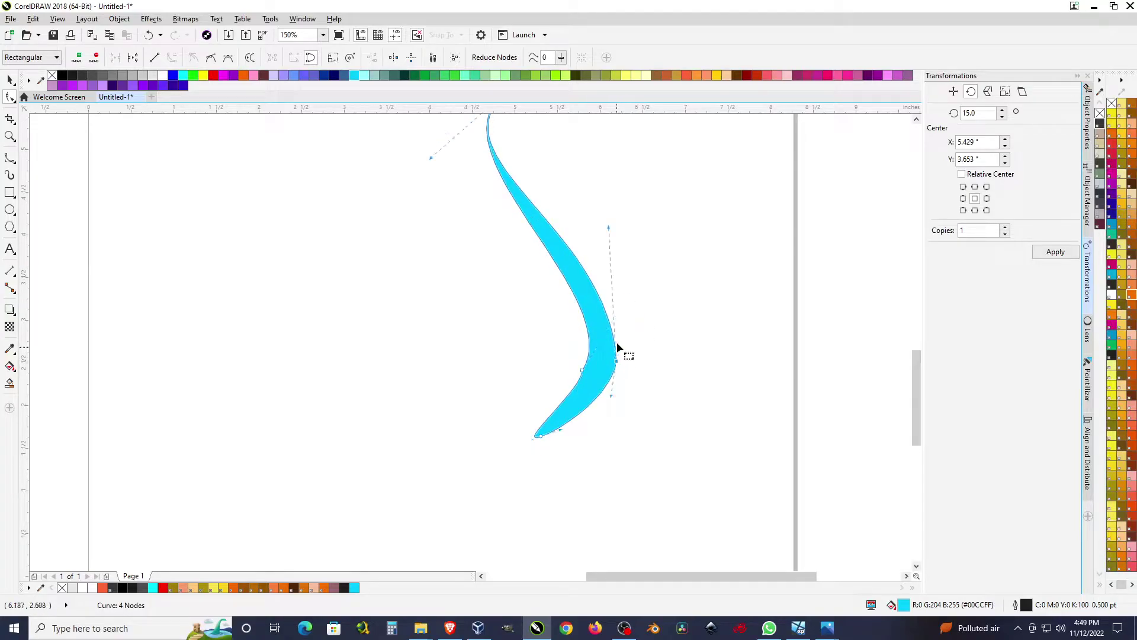
left_click_drag(610, 230, 639, 263)
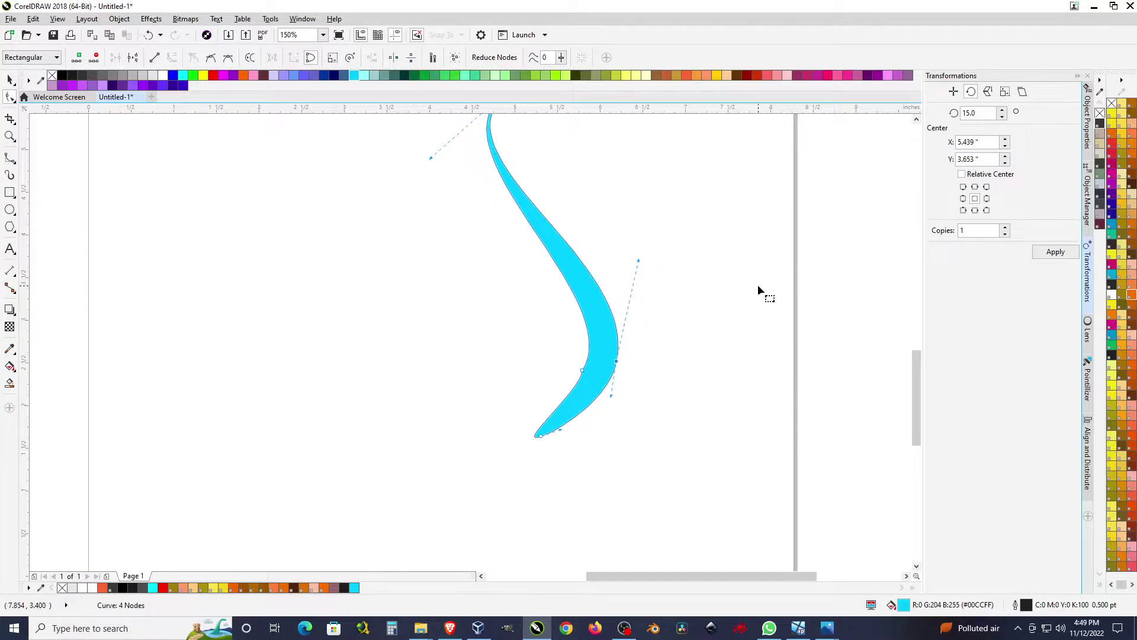
Step: Show the curved shape's rotation handles and turn on snapping to document grid, baseline grid, guidelines, objects and page
scroll(740, 290, "down", 1)
scroll(674, 253, "up", 1)
scroll(574, 355, "down", 1)
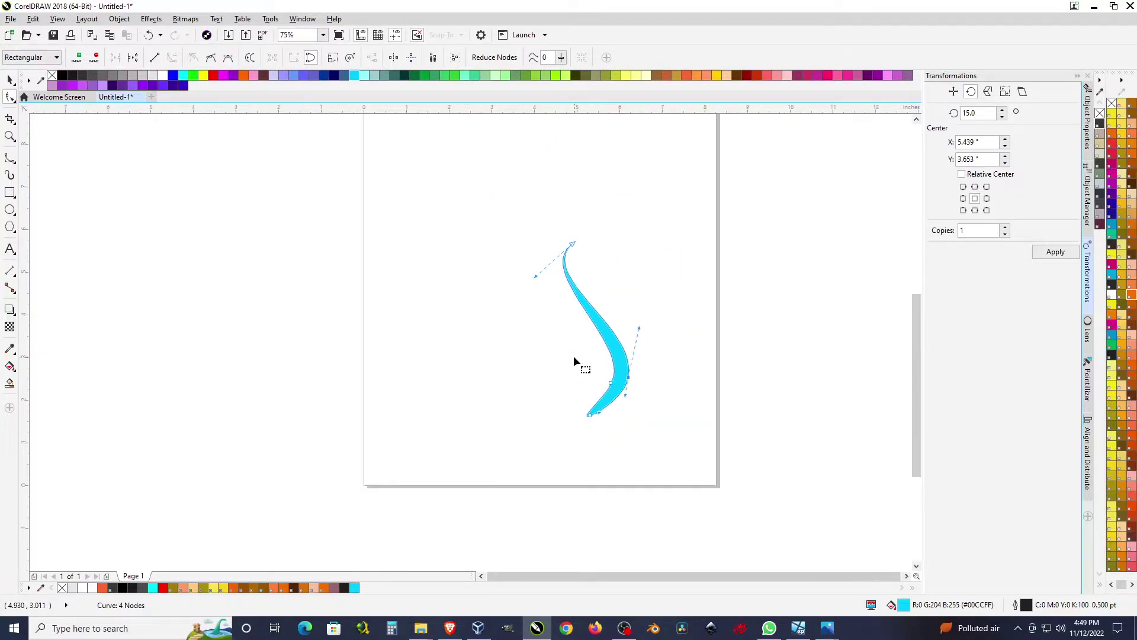
scroll(592, 332, "up", 1)
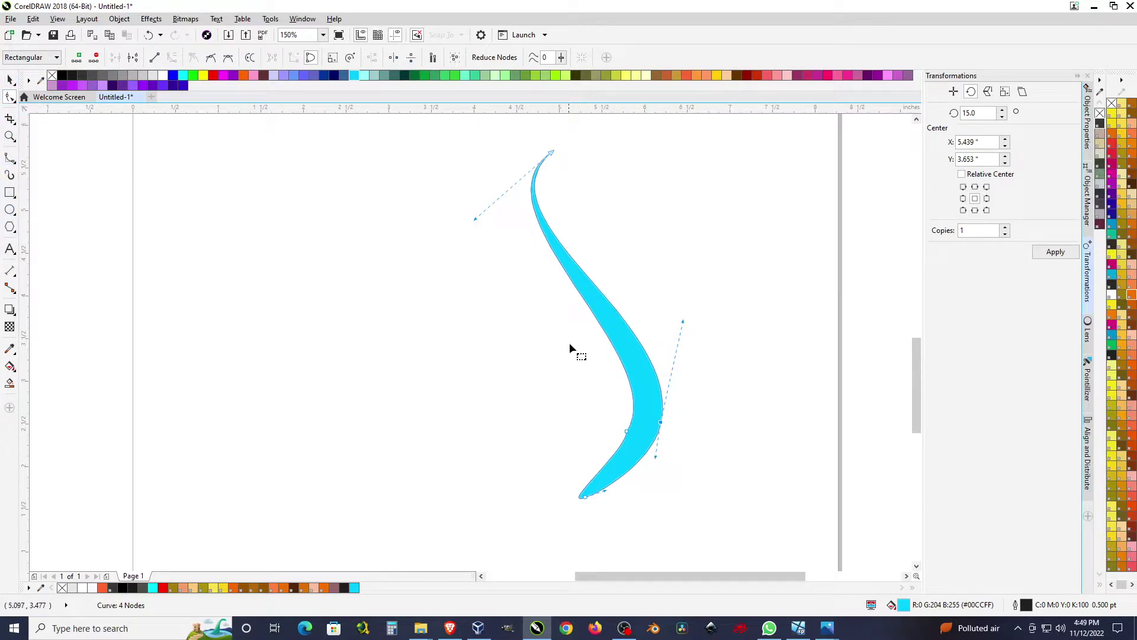
left_click(10, 79)
left_click(617, 326)
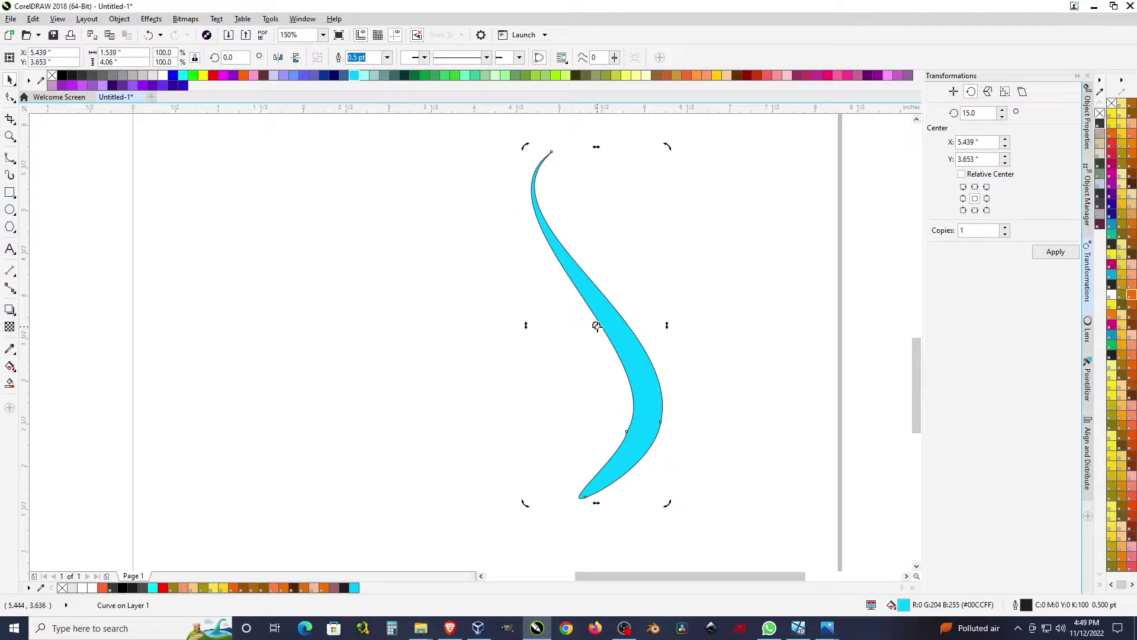
left_click(417, 35)
left_click(461, 36)
left_click(468, 65)
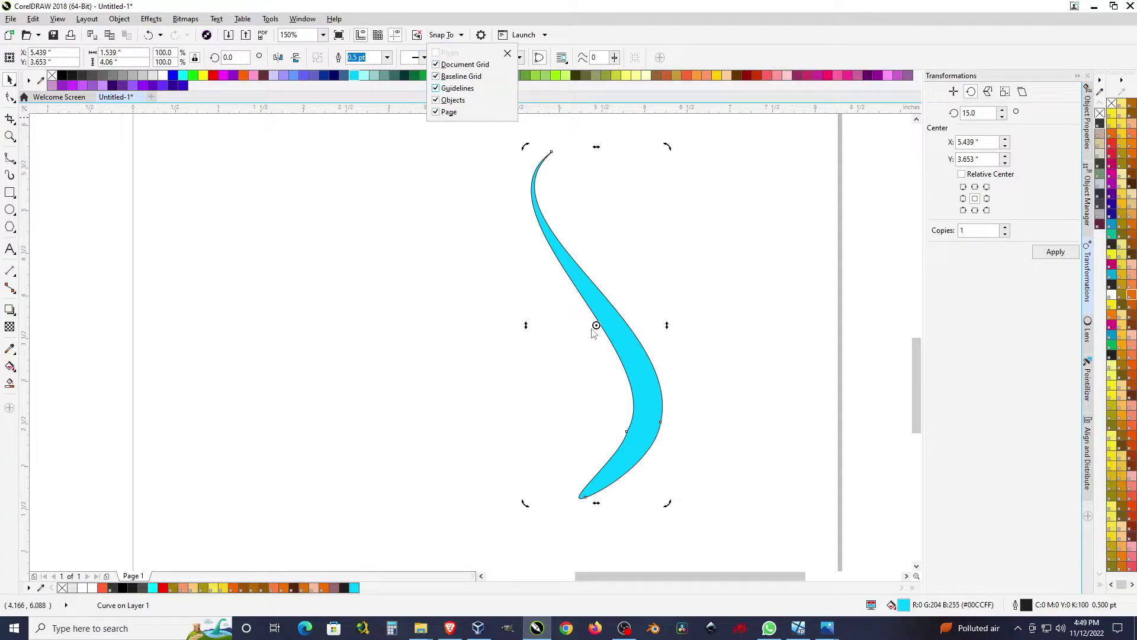
Step: Move the curved shape's rotation centre onto the node at its upper tip
left_click(597, 329)
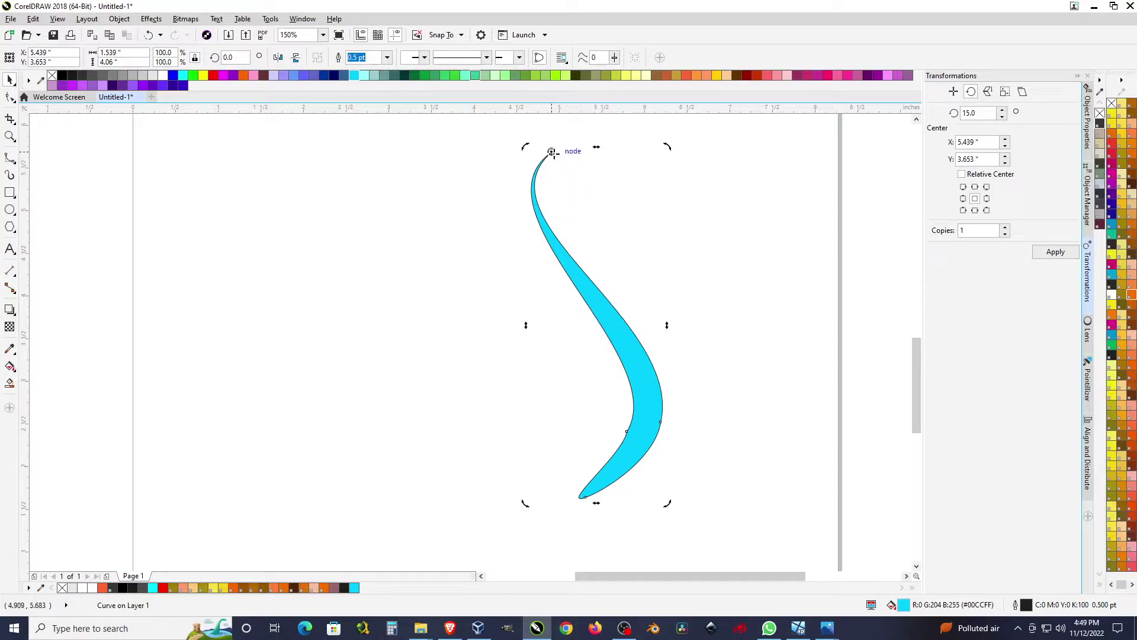
left_click_drag(553, 155, 552, 152)
scroll(544, 154, "up", 5)
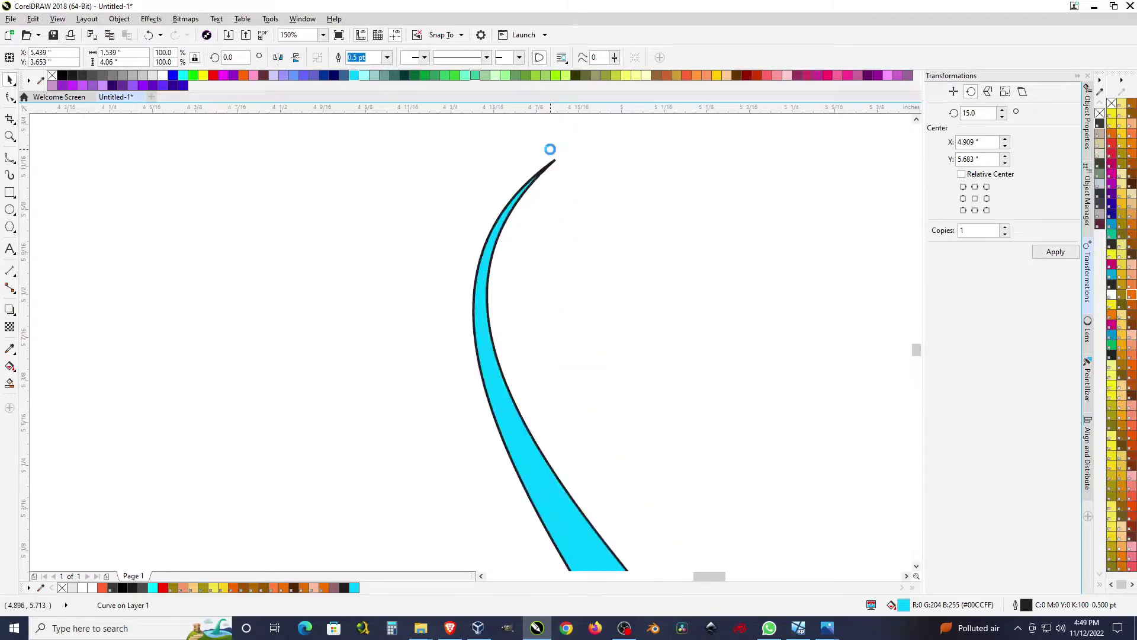
scroll(567, 178, "down", 1)
scroll(571, 217, "down", 6)
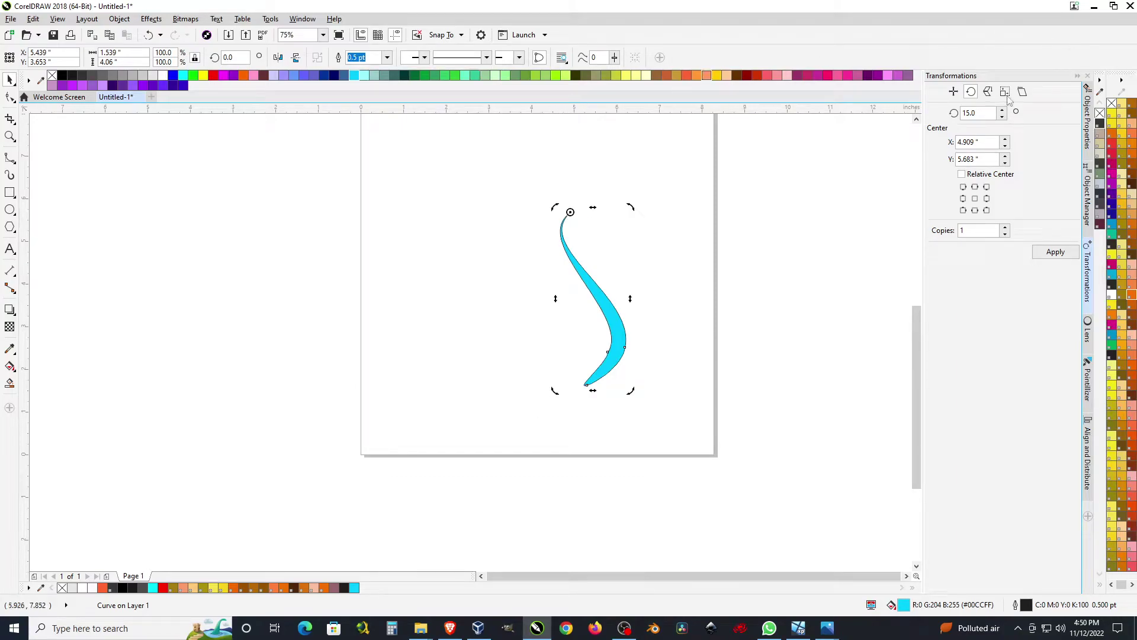
Step: Repeatedly apply a 15-degree rotation with 1 copy around the tip until 24 curved blades complete a full circle
left_click(1060, 254)
left_click(1060, 254)
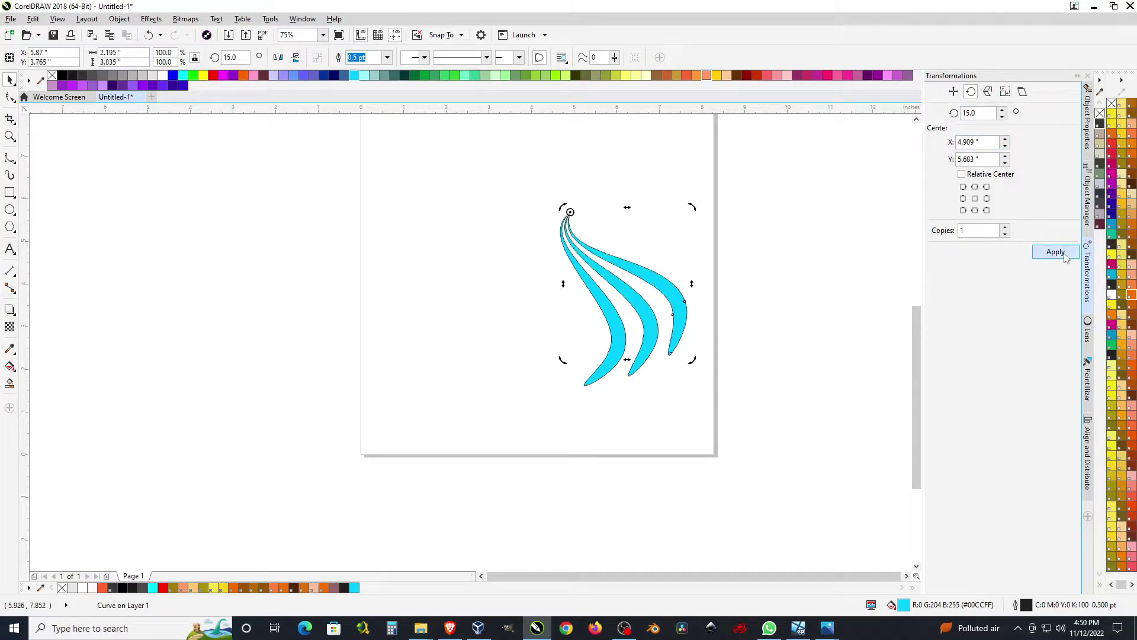
left_click(1063, 254)
left_click(1064, 255)
double_click(1060, 253)
double_click(1060, 253)
left_click(1060, 253)
double_click(1060, 254)
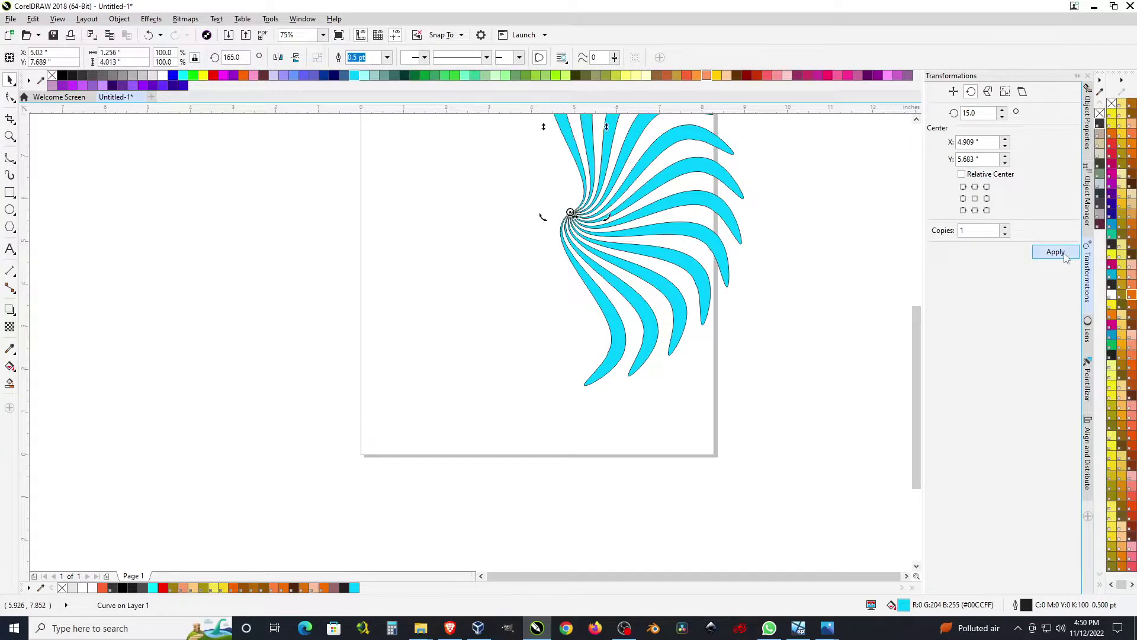
double_click(1060, 254)
left_click(1060, 254)
double_click(1055, 252)
double_click(1056, 253)
double_click(1055, 252)
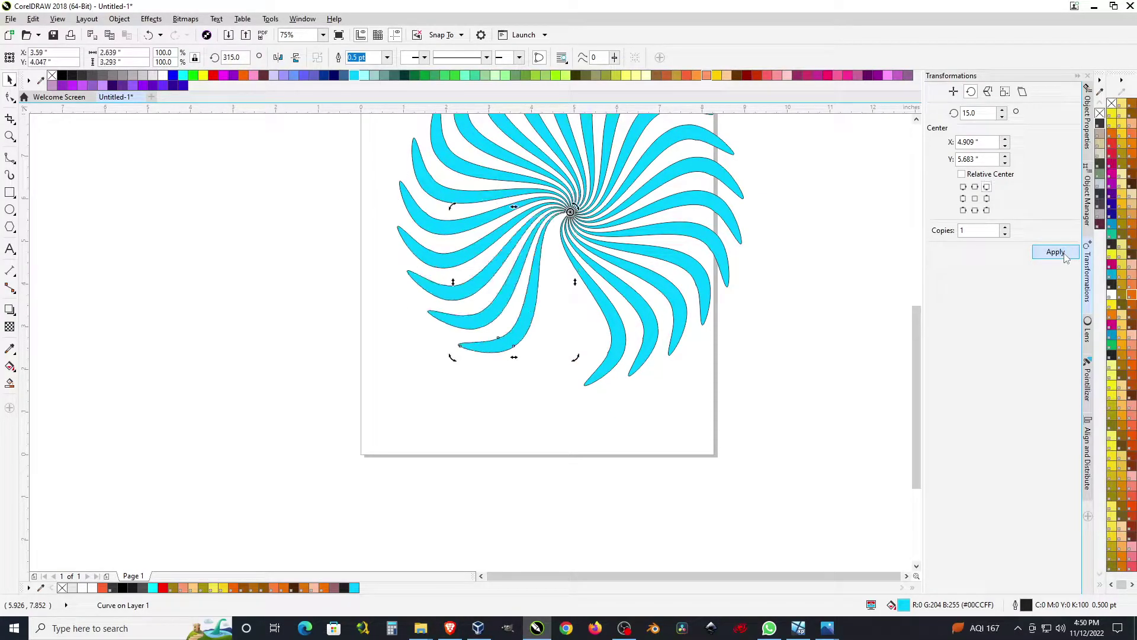
double_click(1056, 253)
left_click(1064, 255)
left_click(755, 415)
scroll(484, 406, "down", 1)
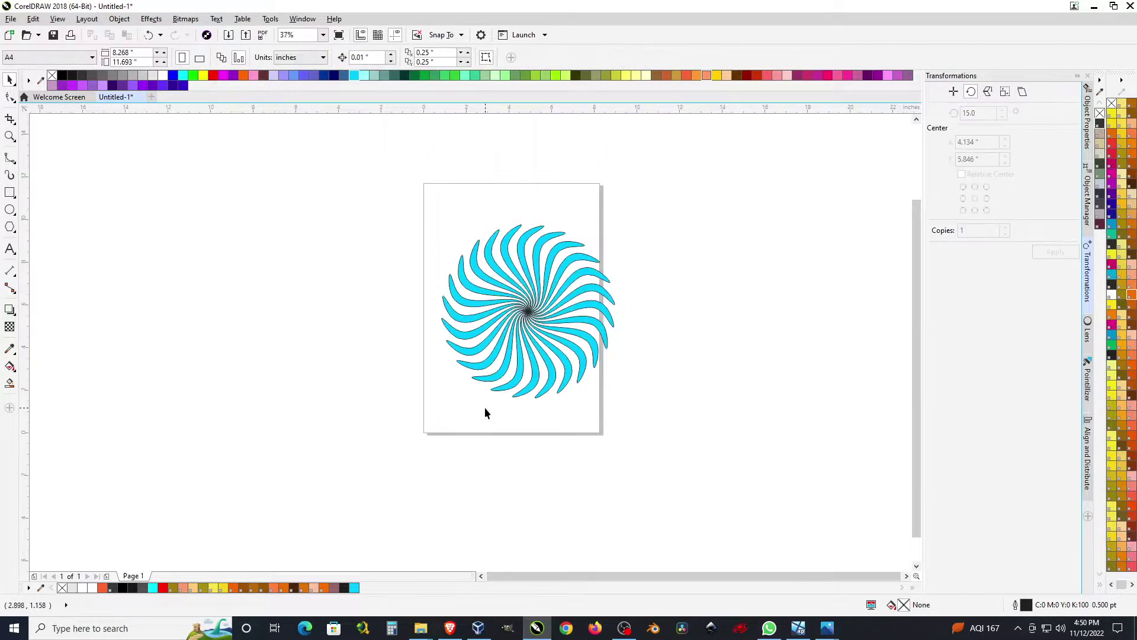
scroll(525, 296, "up", 1)
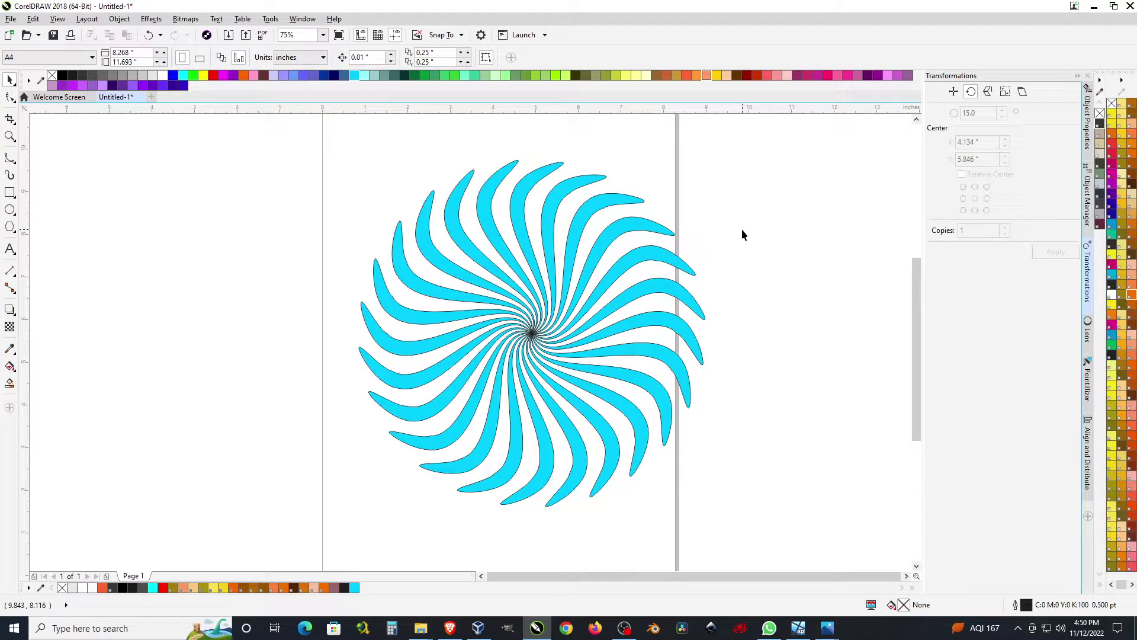
Step: Give all 24 blades a black outline and group them
left_click_drag(293, 140, 830, 538)
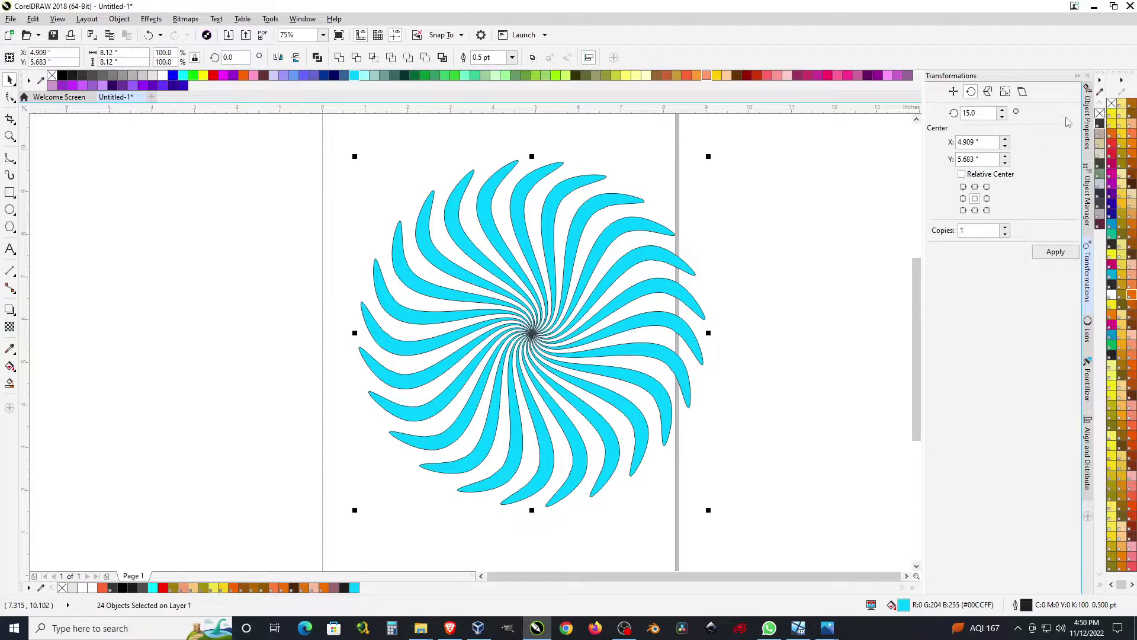
right_click(1112, 104)
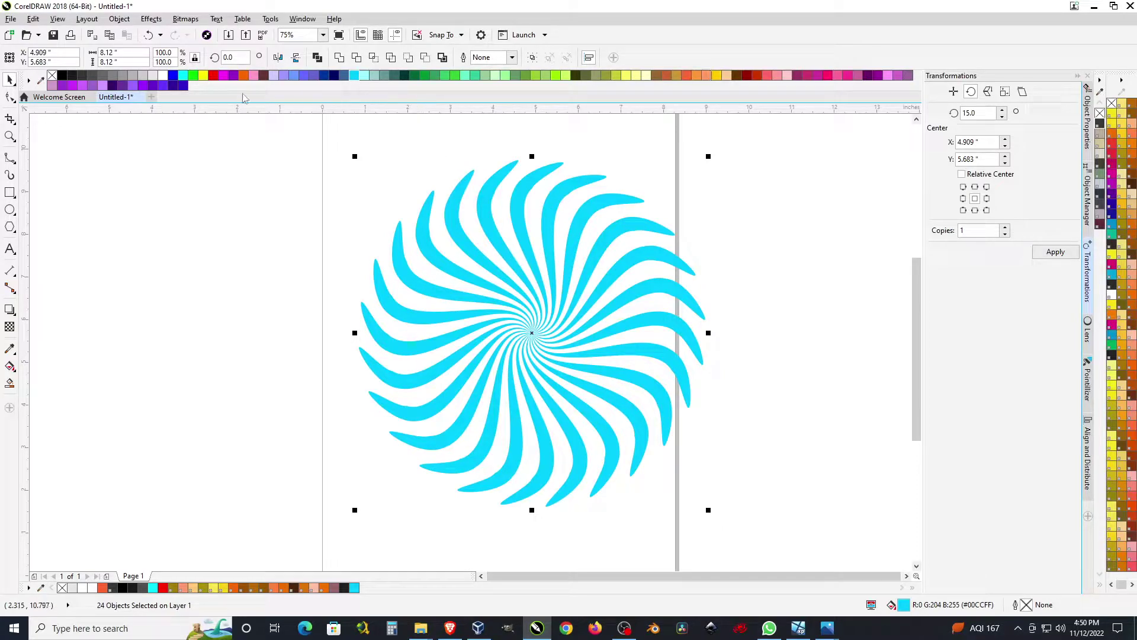
right_click(62, 75)
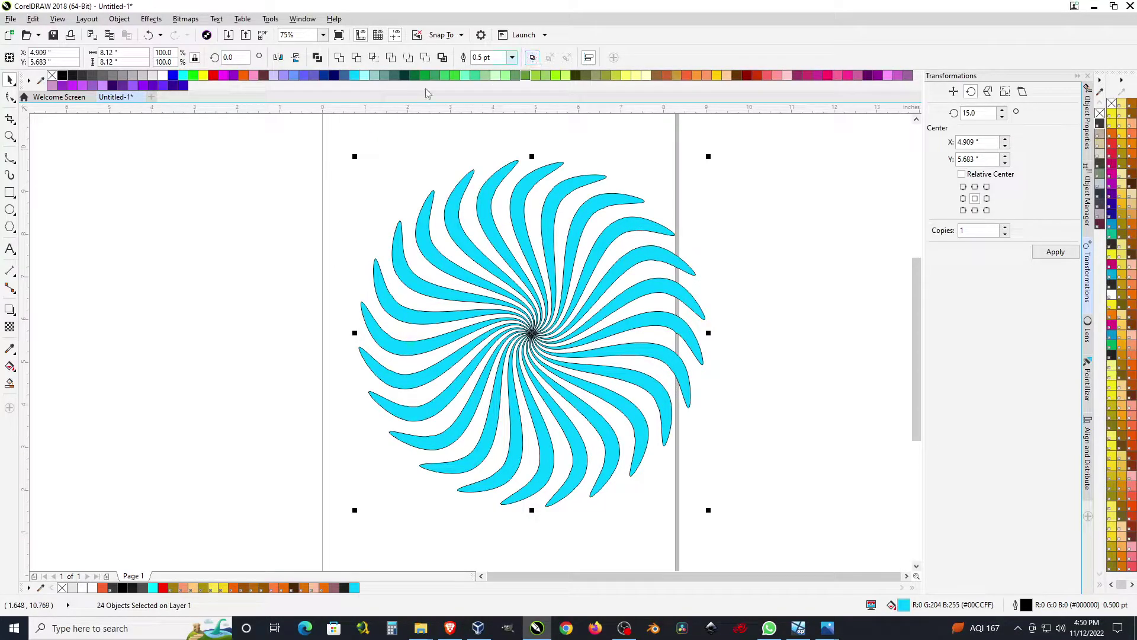
key("ctrl+g")
Step: Place a horizontally mirrored copy of the blade group beside the original and centre both groups on the page
left_click_drag(668, 261, 264, 287)
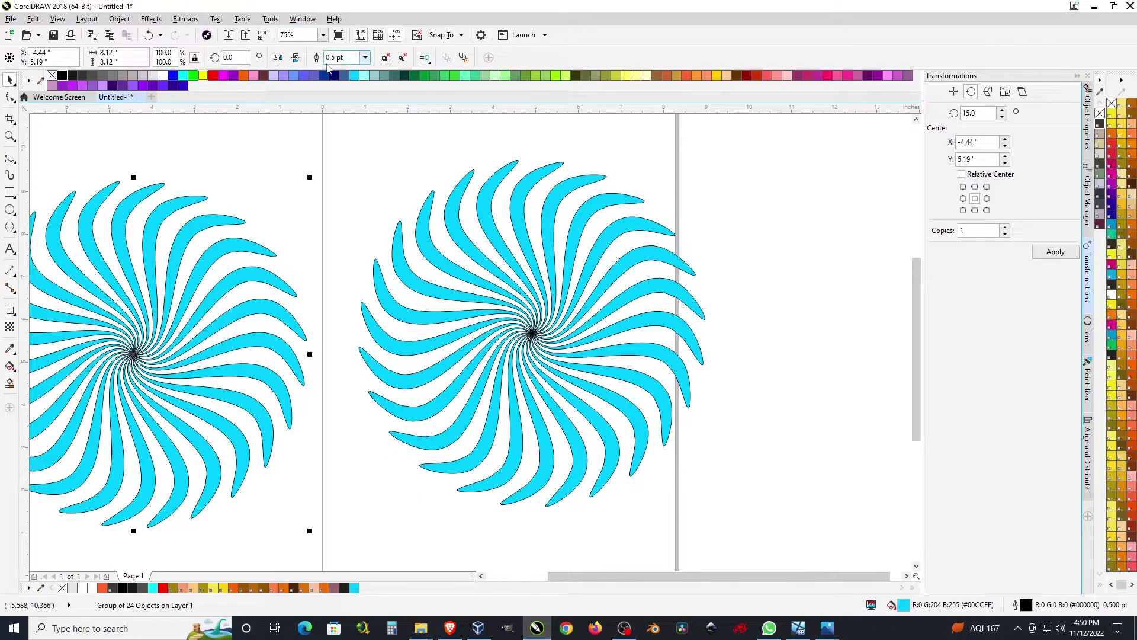
left_click(278, 58)
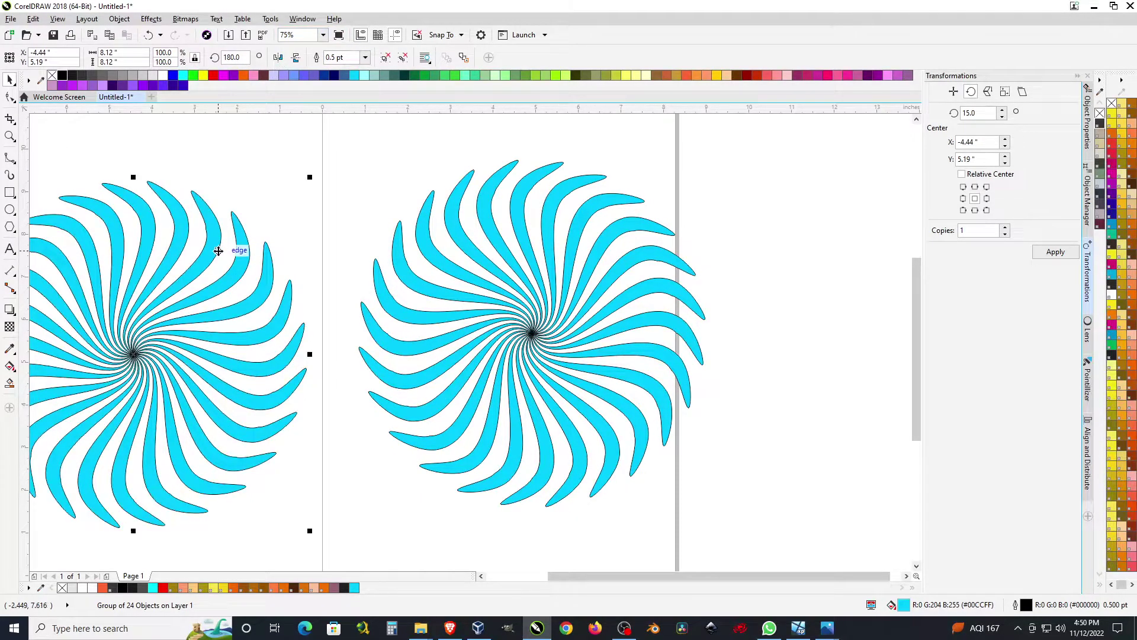
scroll(588, 243, "down", 2)
left_click_drag(171, 138, 870, 466)
key("p")
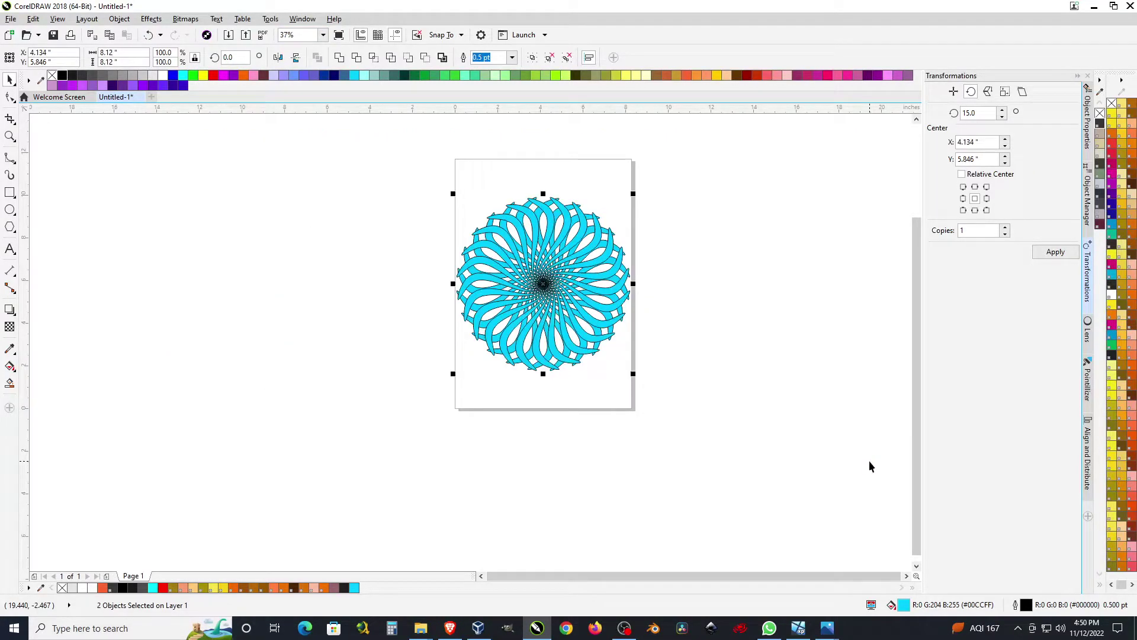
key("Escape")
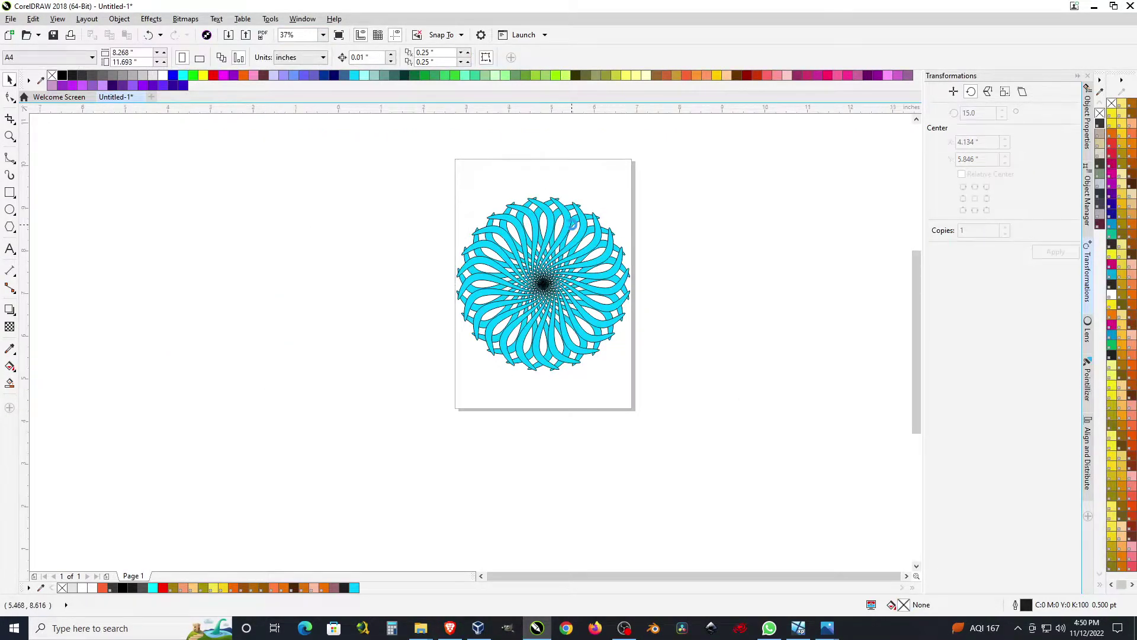
scroll(572, 228, "up", 4)
scroll(572, 228, "down", 2)
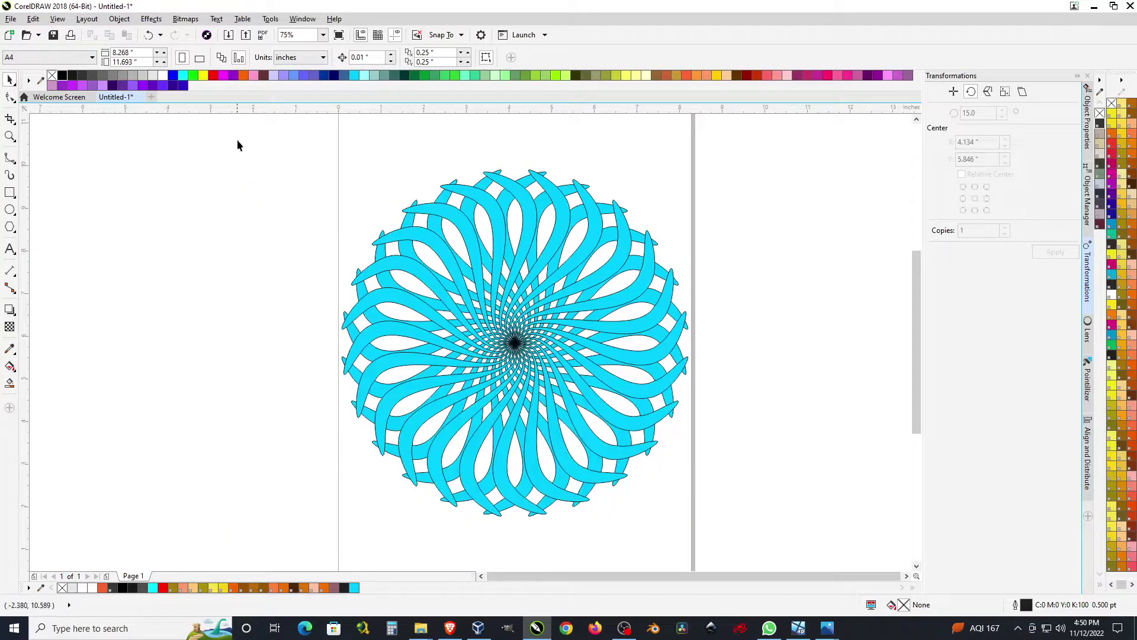
Step: Ungroup all objects in the two overlaid blade groups and undo the ungrouping
left_click_drag(257, 137, 800, 534)
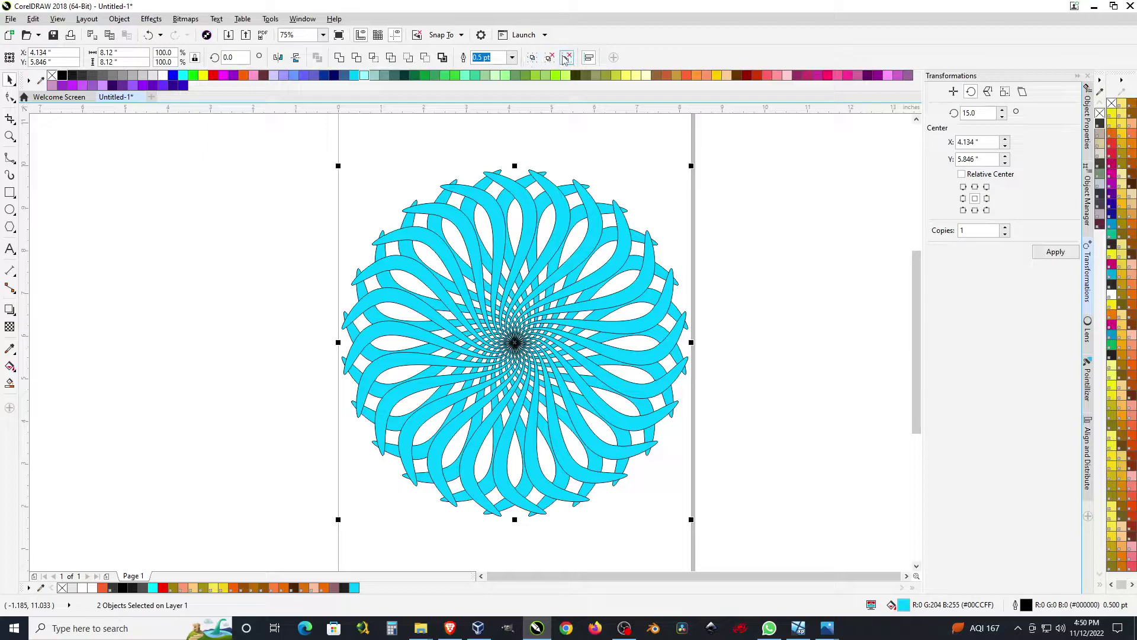
left_click(567, 58)
left_click(680, 176)
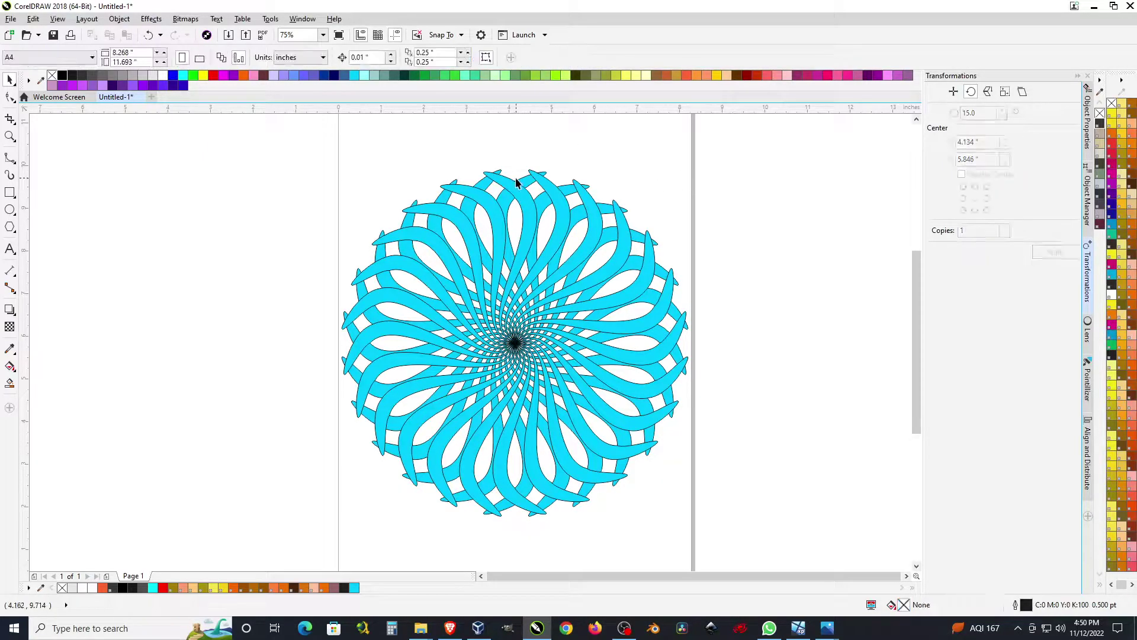
scroll(516, 183, "up", 2)
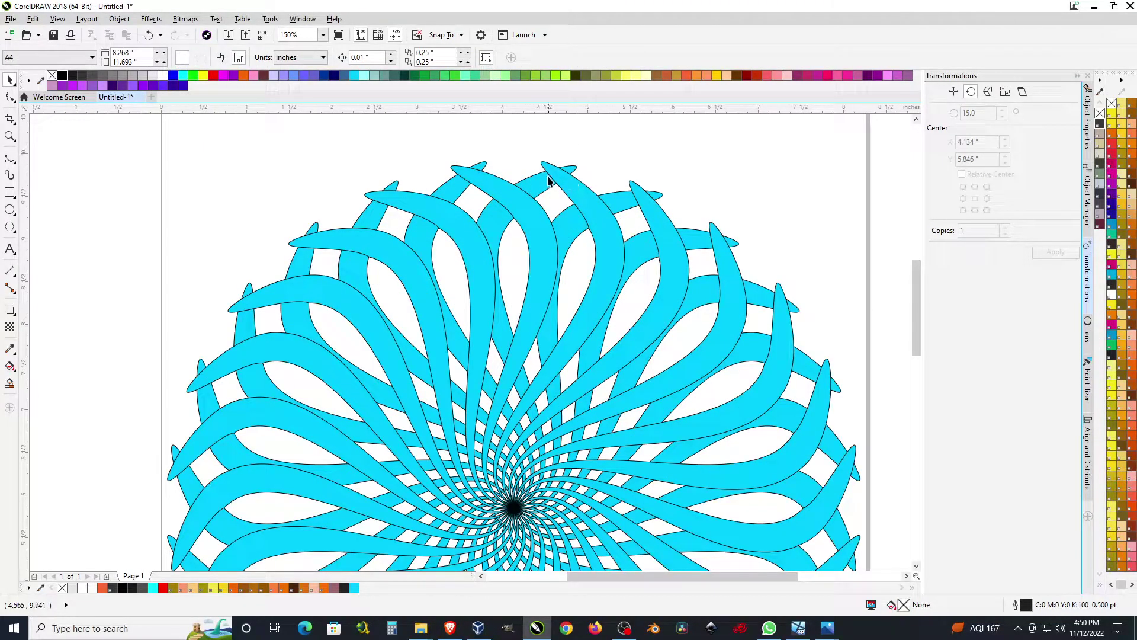
key("ctrl+z")
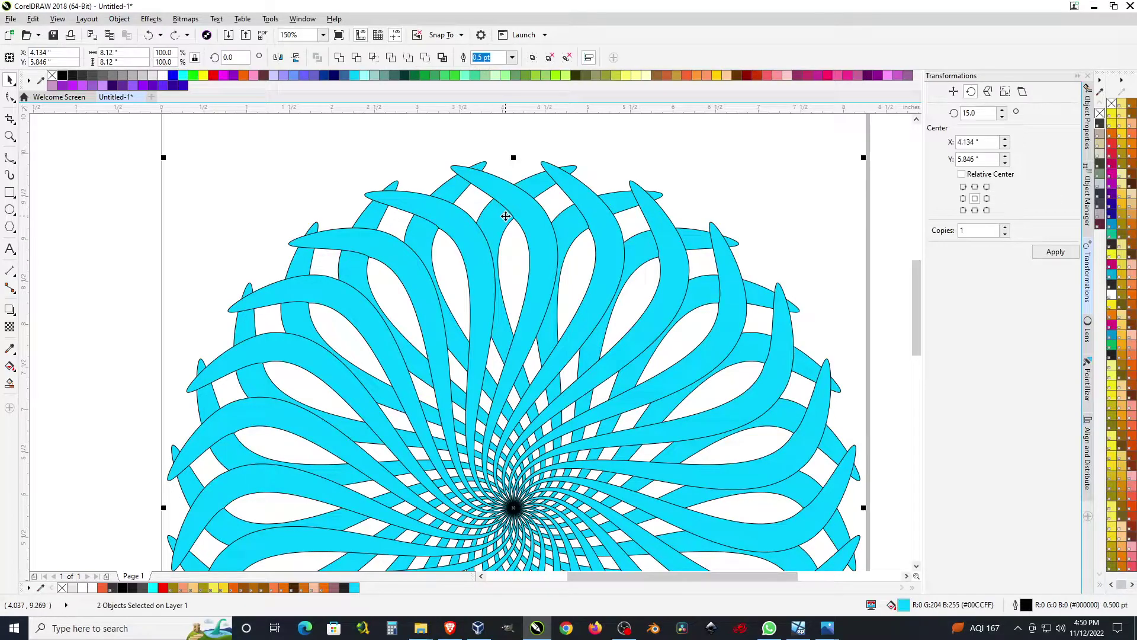
Step: Undo the centring of the two blade groups on the page and redo it
scroll(505, 216, "down", 1)
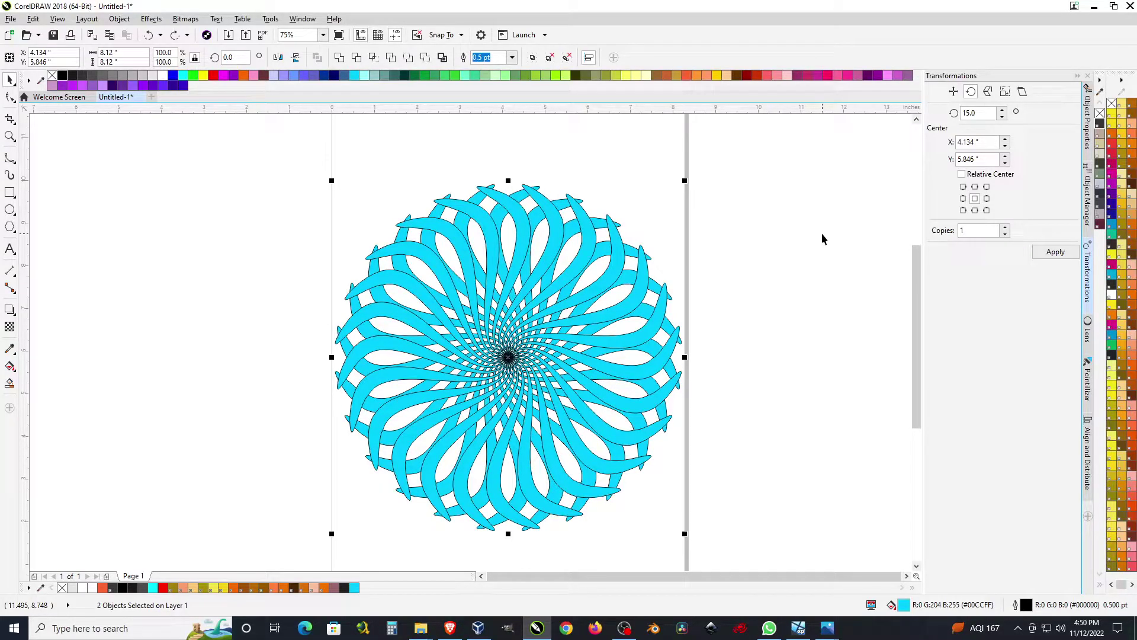
key("ctrl+z")
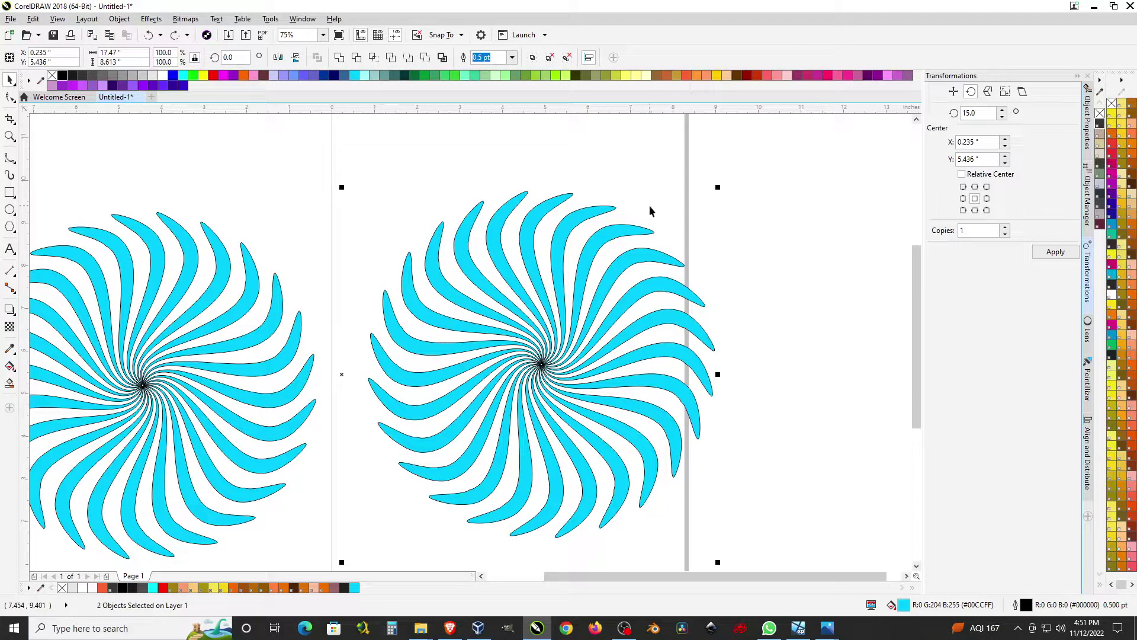
scroll(651, 212, "down", 2)
key("ctrl+shift+z")
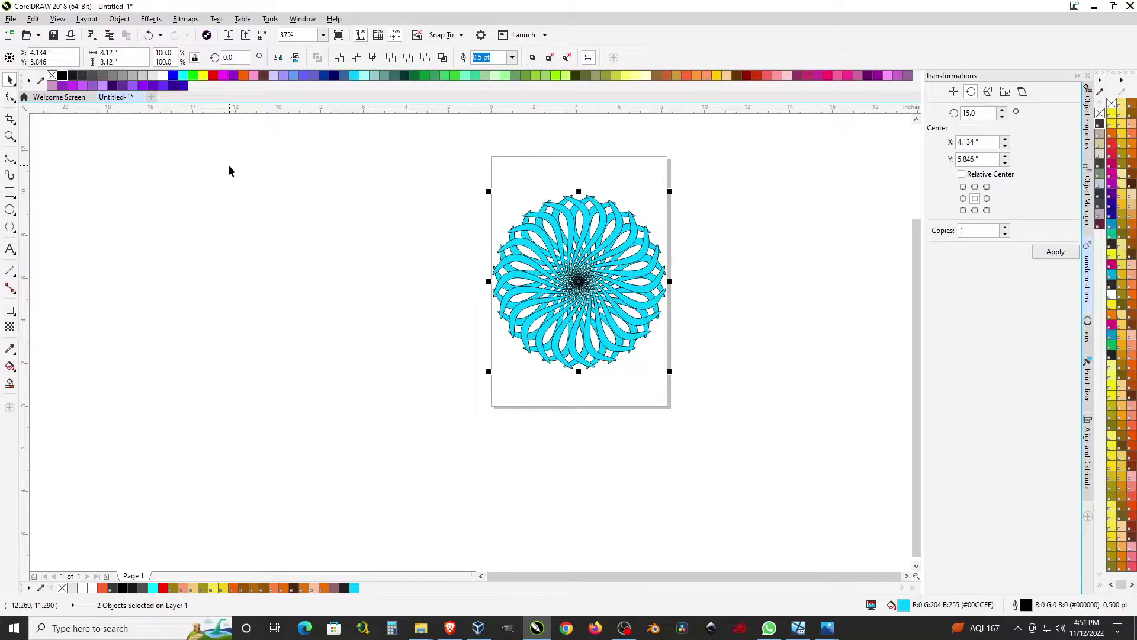
Step: Rotate the upper, mirrored blade group slightly counterclockwise to about 183.8 degrees
left_click(695, 203)
scroll(594, 205, "up", 4)
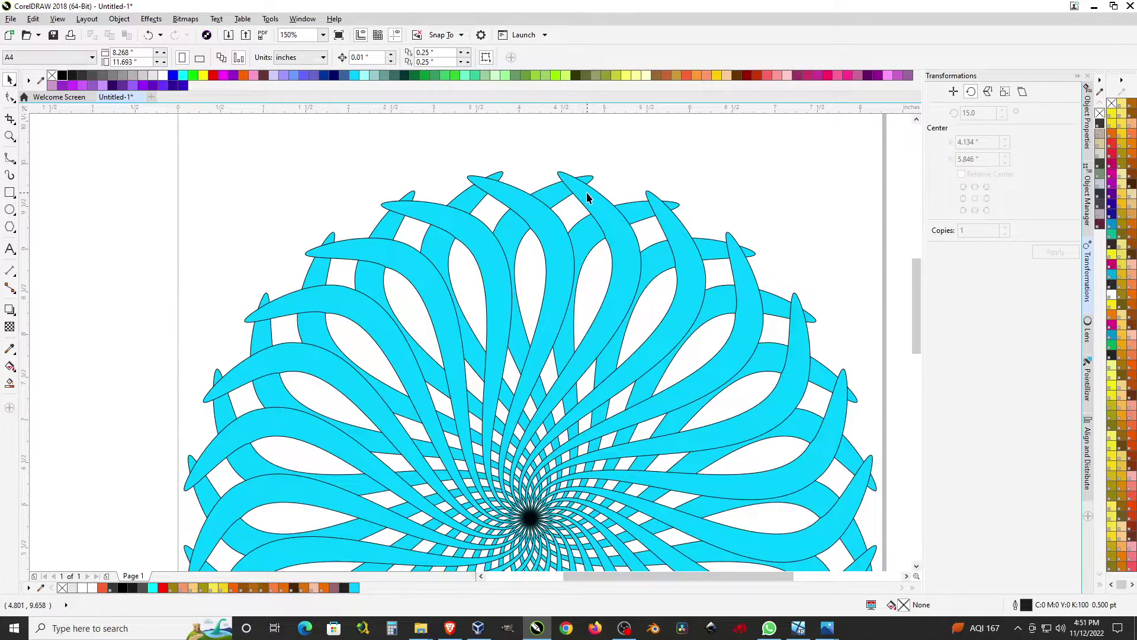
left_click(585, 193)
left_click(585, 192)
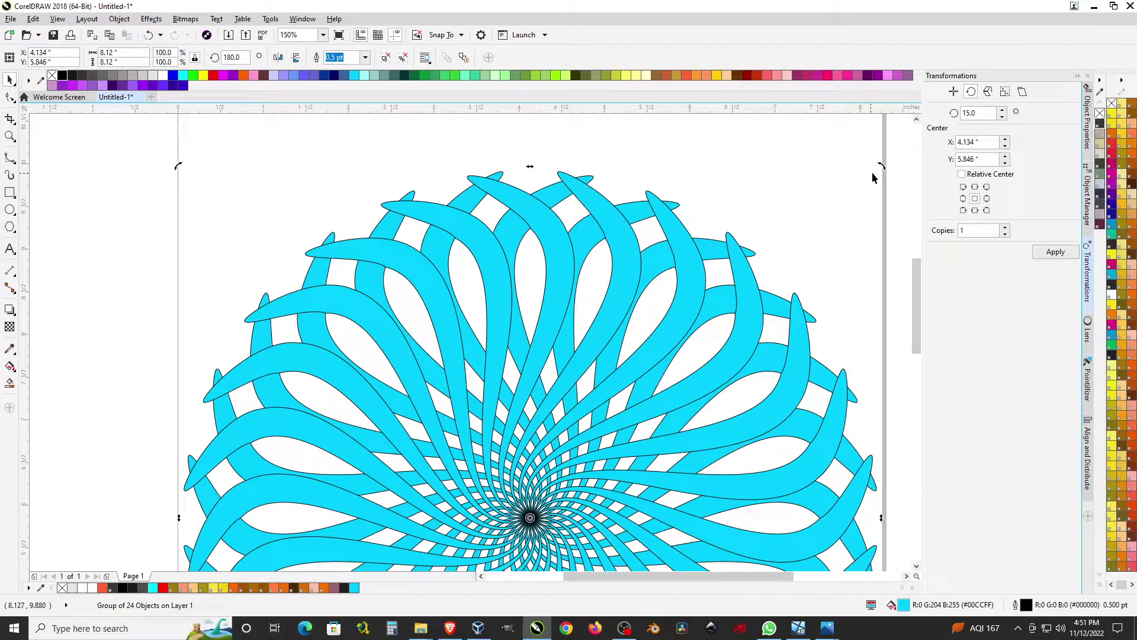
left_click_drag(886, 172, 856, 148)
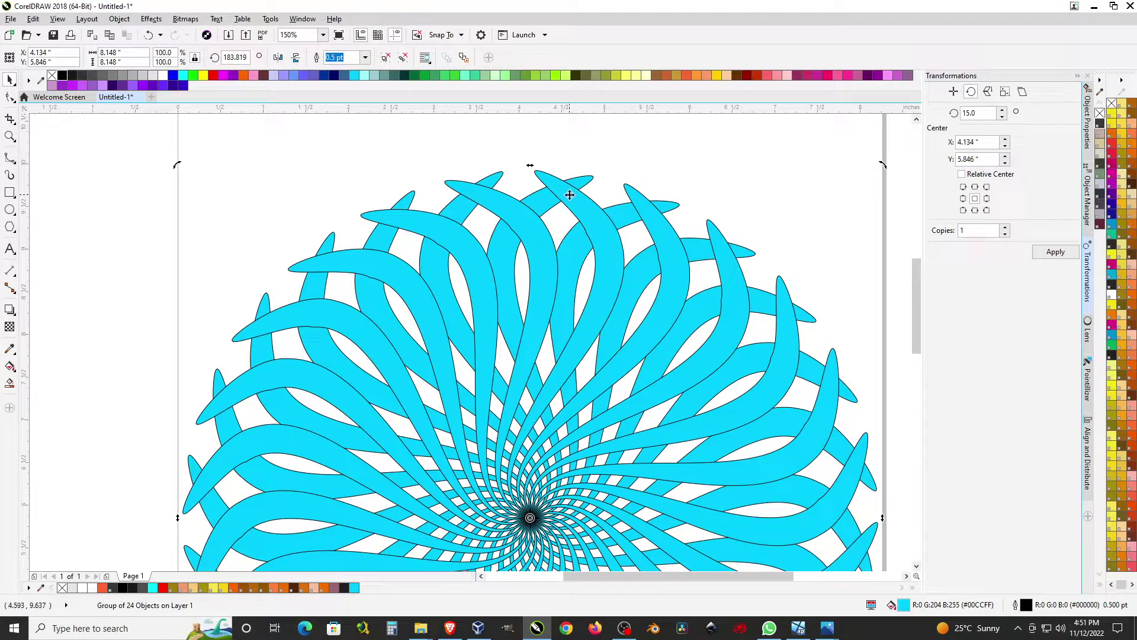
scroll(492, 301, "down", 1)
scroll(524, 275, "up", 1)
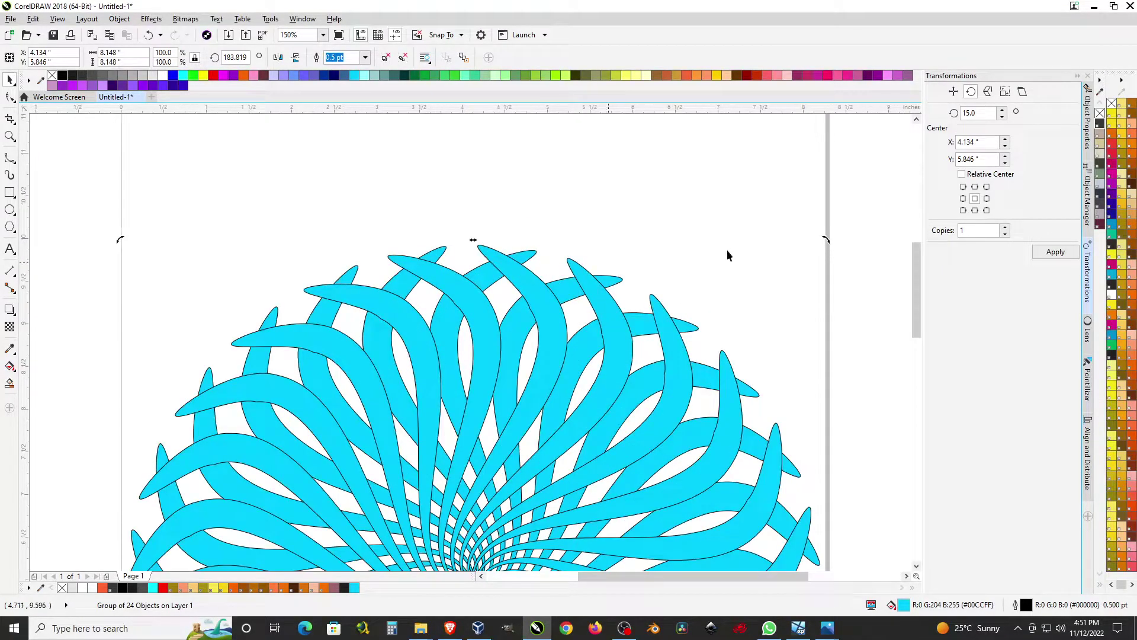
Step: Fill the mirrored blade group with PANTONE orange and rotate it slightly further to about 184.3 degrees
left_click_drag(1111, 141, 604, 373)
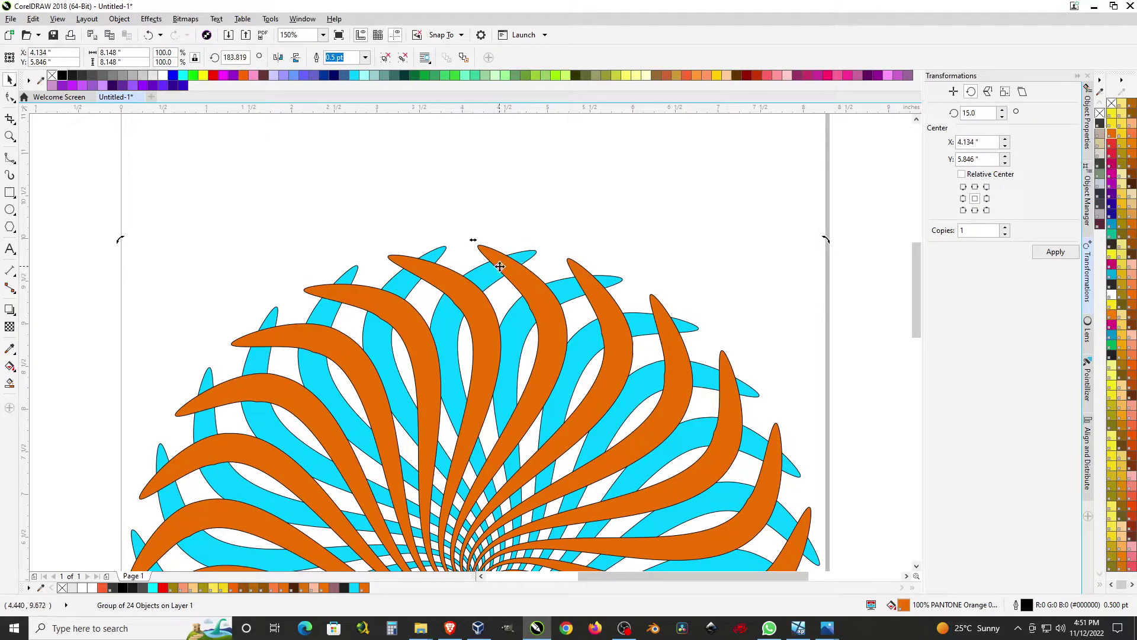
scroll(597, 267, "down", 1)
scroll(617, 234, "up", 1)
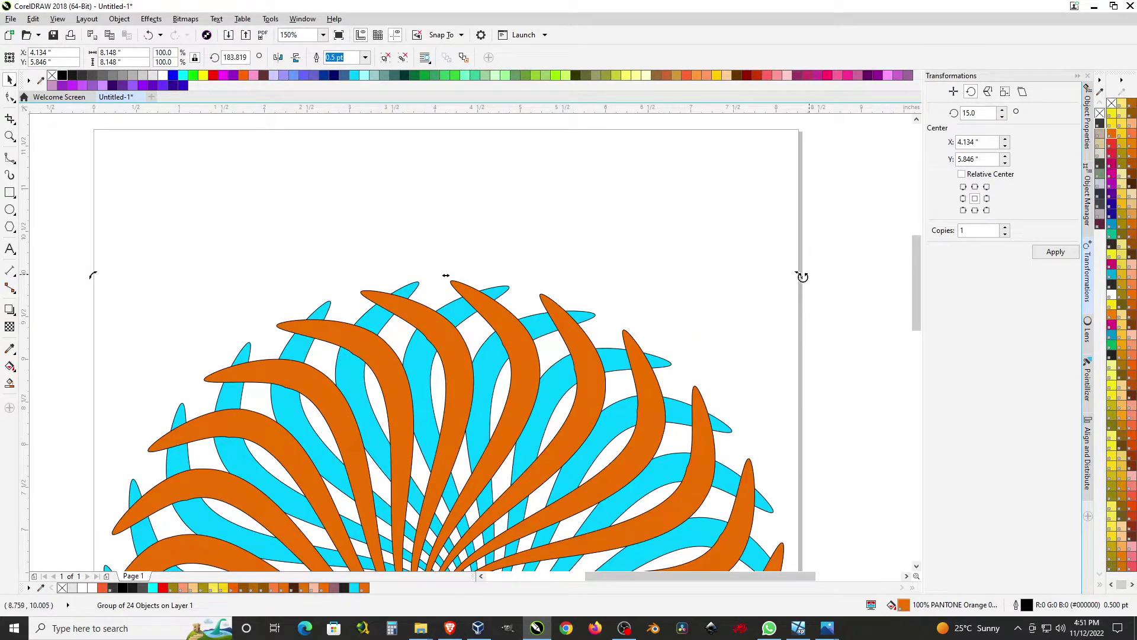
left_click_drag(802, 278, 815, 234)
Step: Try enlarging the orange blade group from its corner to about 102.7% and undo the enlargement
left_click(638, 358)
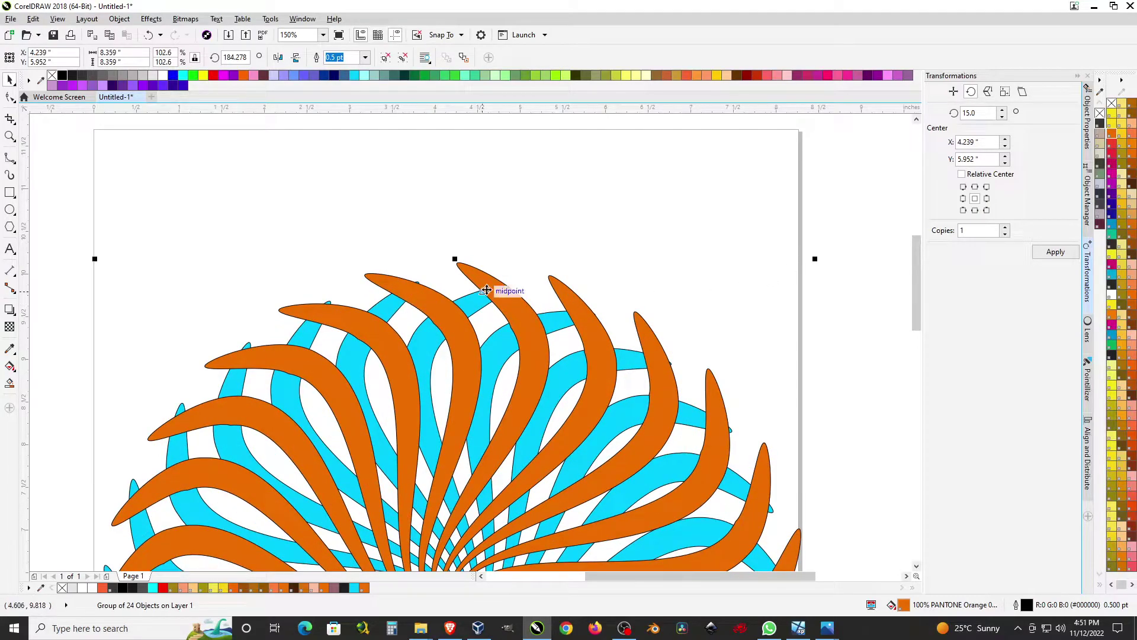
scroll(537, 288, "up", 2)
scroll(404, 323, "down", 2)
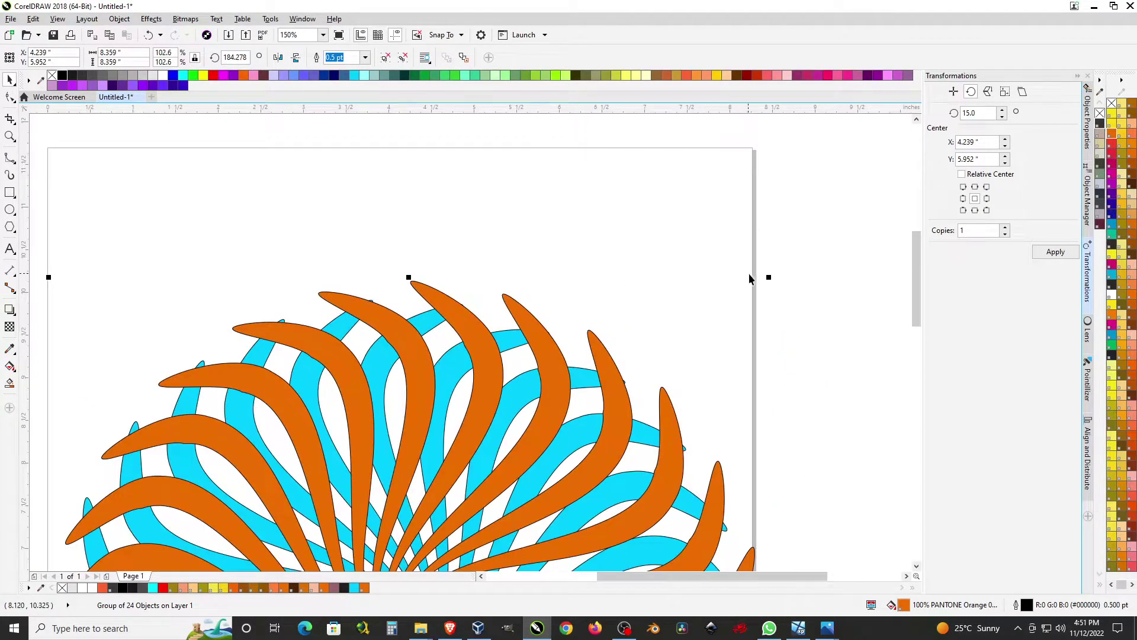
left_click_drag(770, 278, 769, 277)
left_click(782, 355)
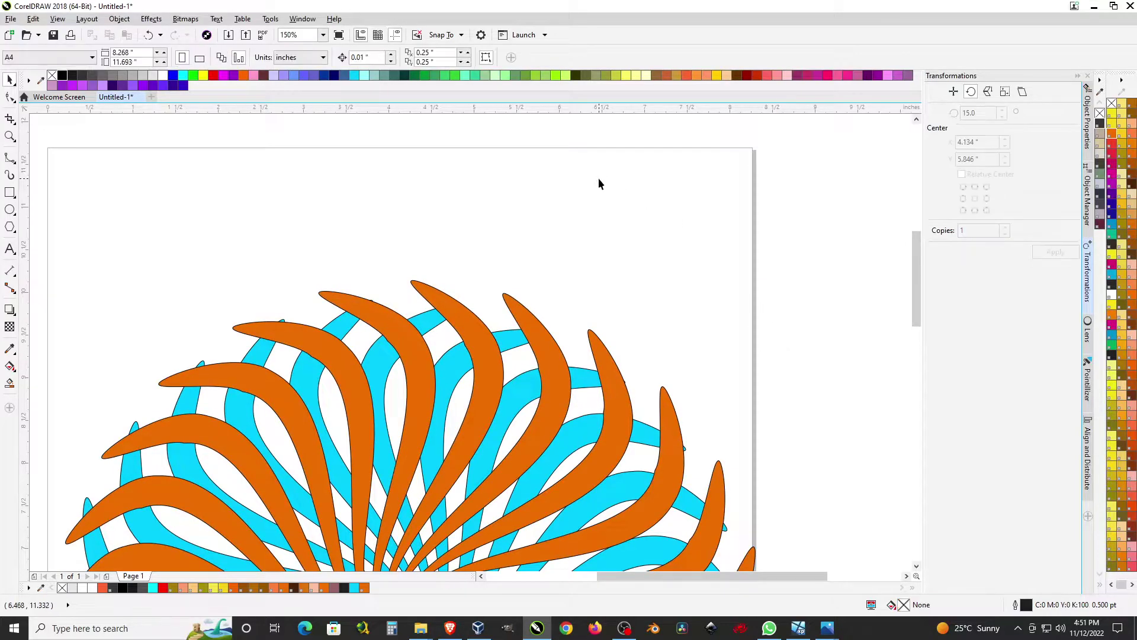
left_click(470, 322)
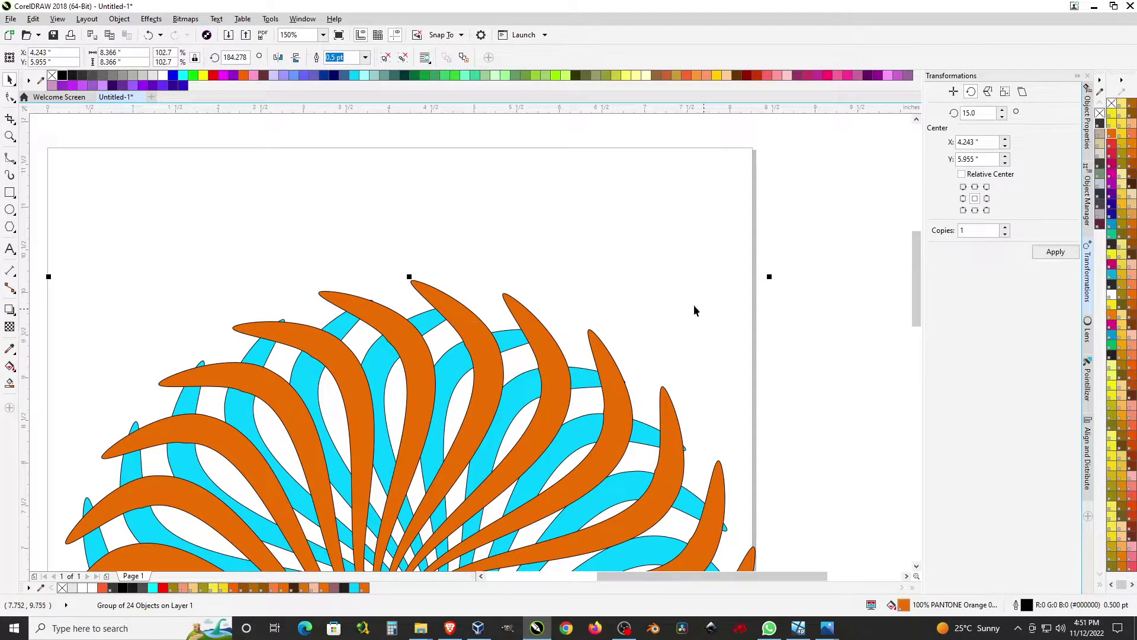
scroll(615, 272, "down", 2)
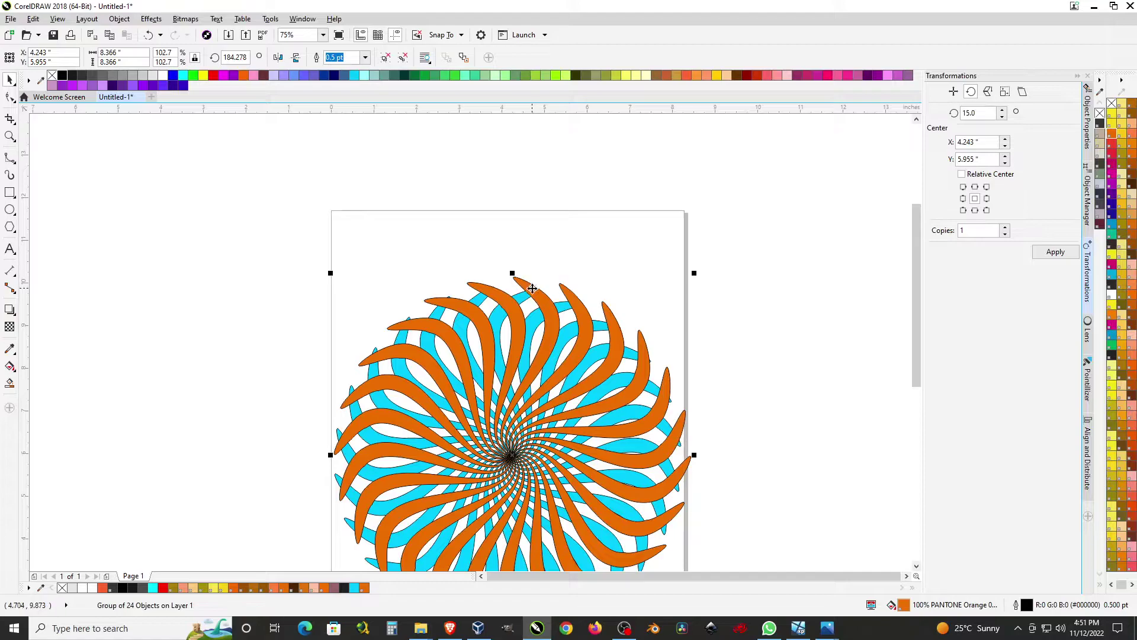
key("ctrl+z")
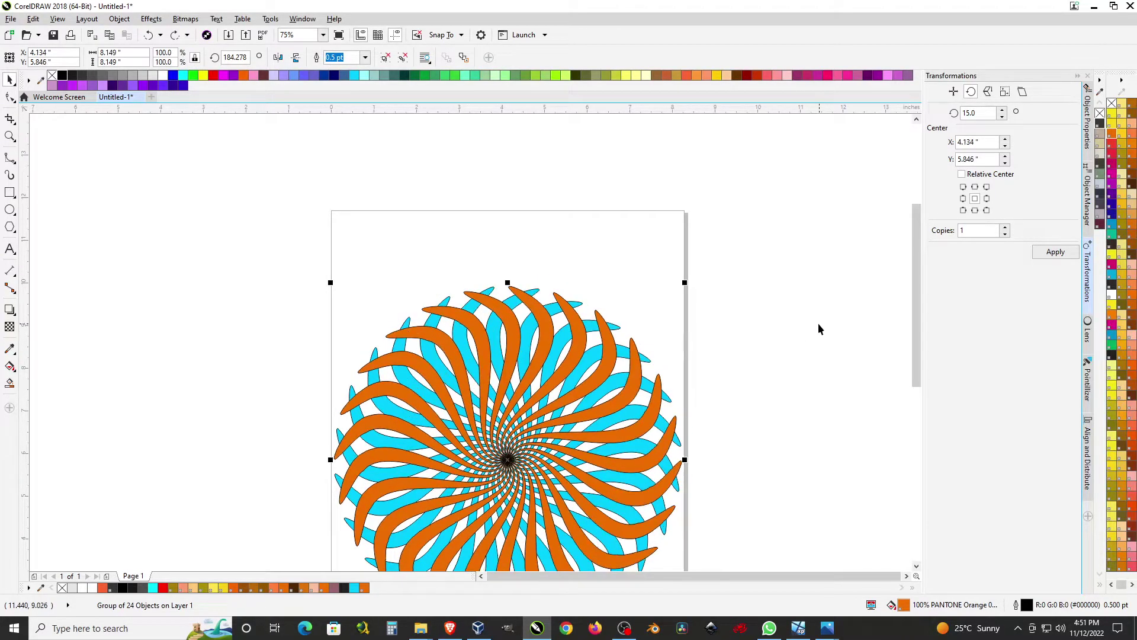
Step: Enlarge the orange blade group proportionally about its center to about 107.2%, making it about 8.73 inches wide
scroll(610, 305, "up", 2)
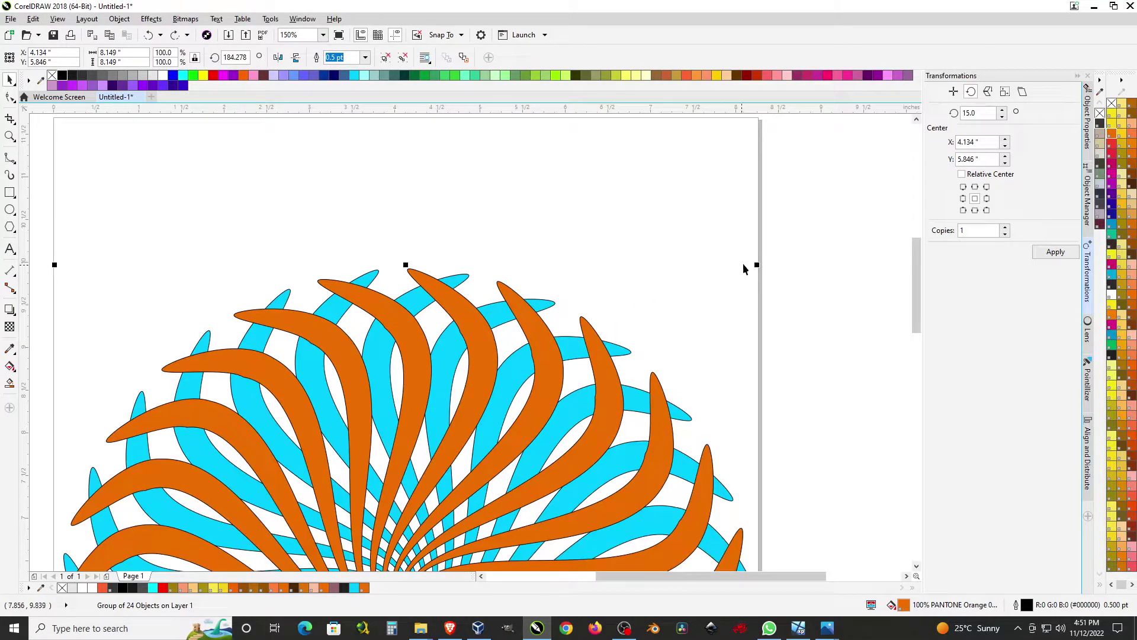
left_click_drag(758, 264, 783, 219)
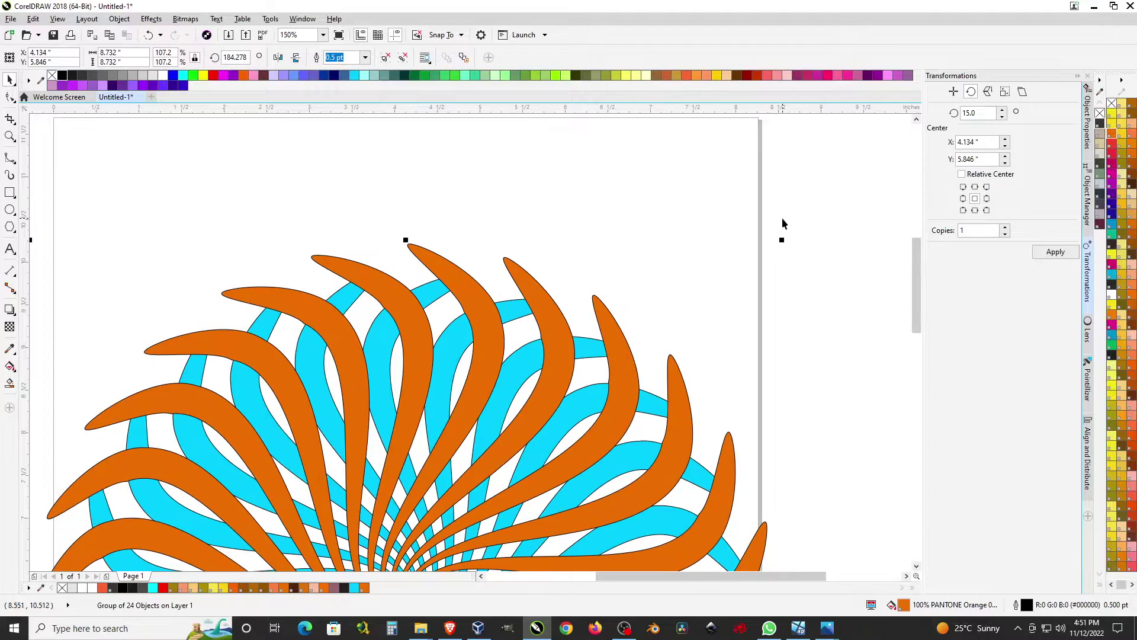
scroll(620, 249, "down", 1)
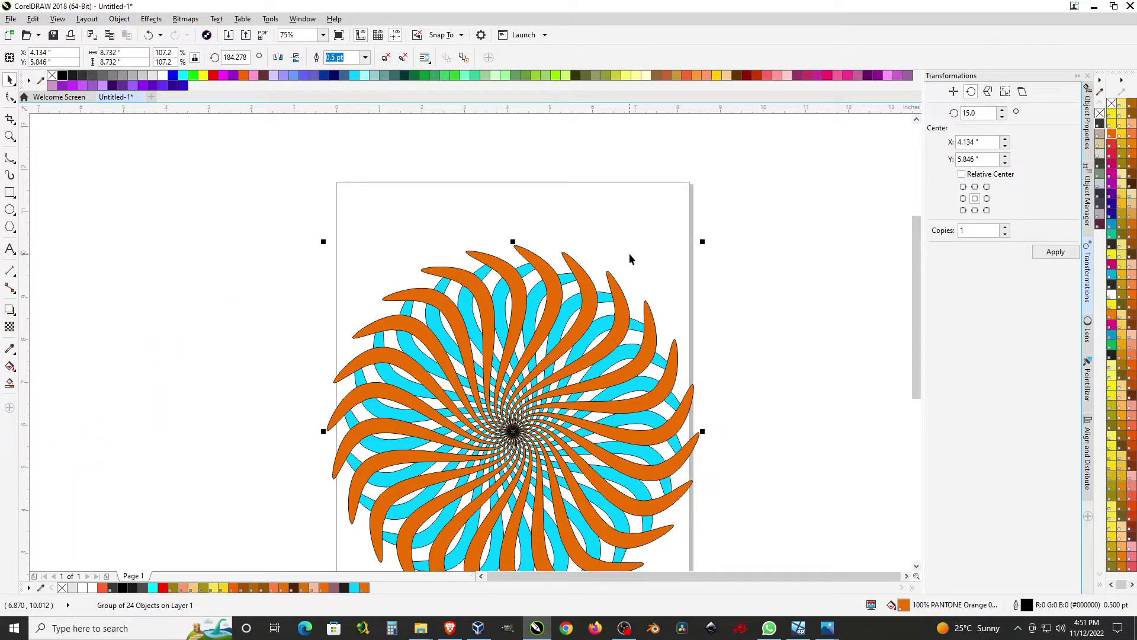
scroll(456, 256, "down", 1)
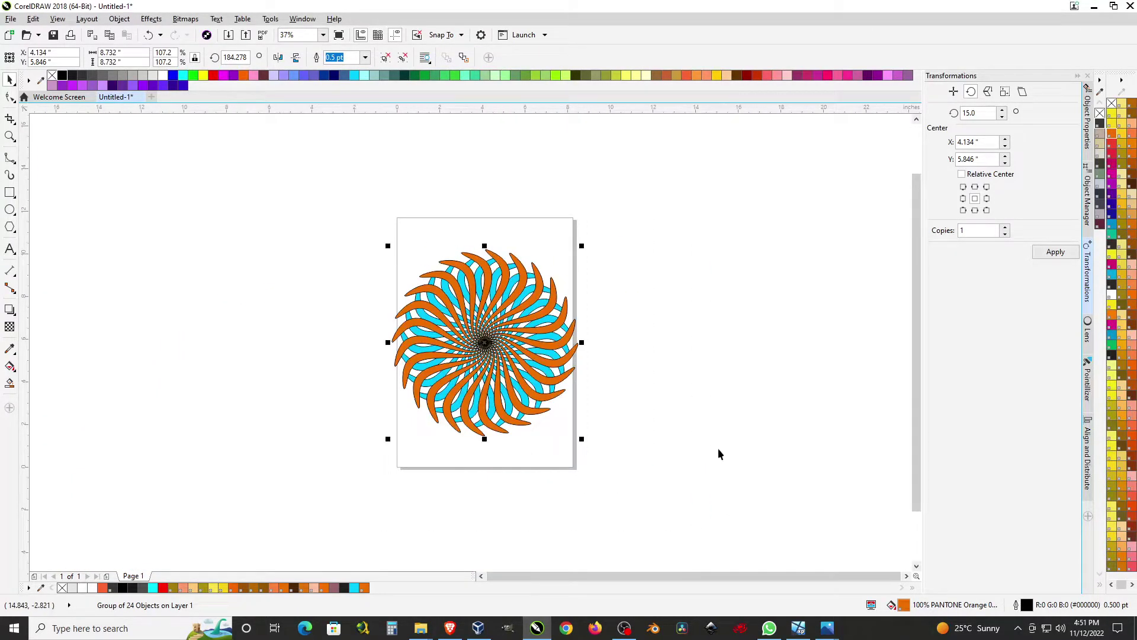
Step: Ungroup all the blades and move one orange blade together with an adjoining cyan blade onto the empty area beside the page
key("ctrl+a")
left_click(697, 300)
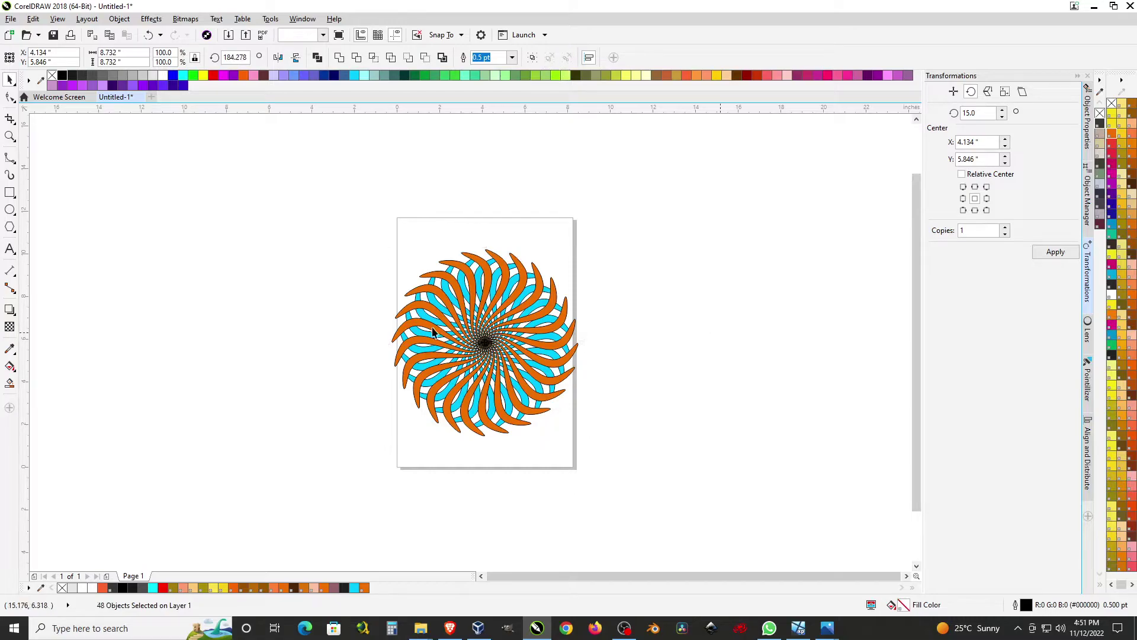
scroll(489, 277, "up", 2)
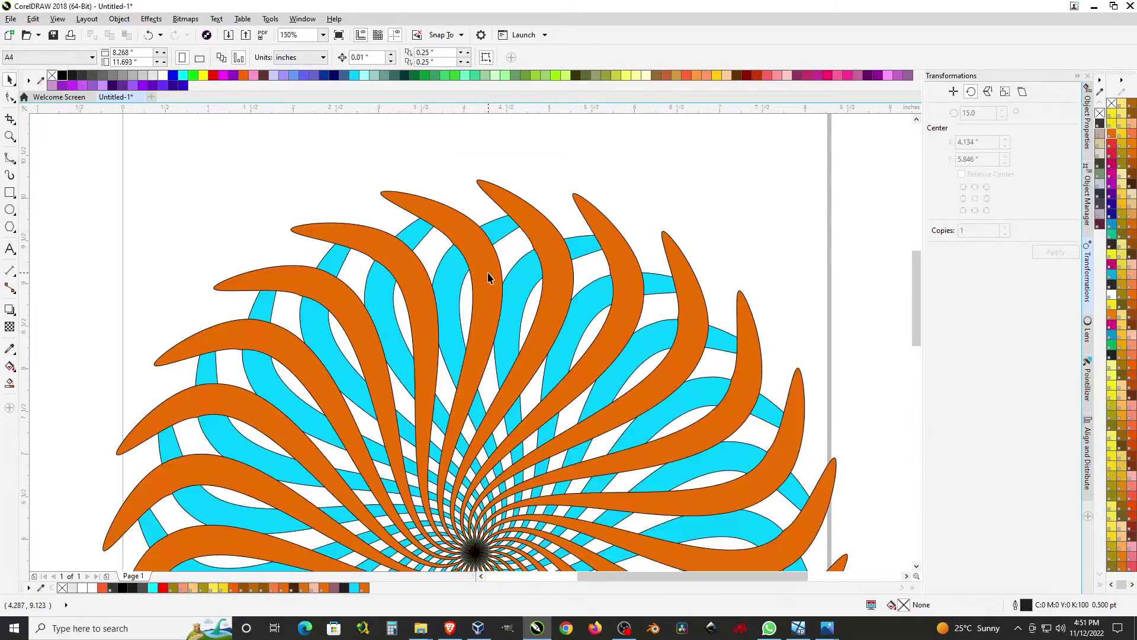
left_click(539, 233)
left_click(505, 231, "shift")
scroll(506, 232, "down", 2)
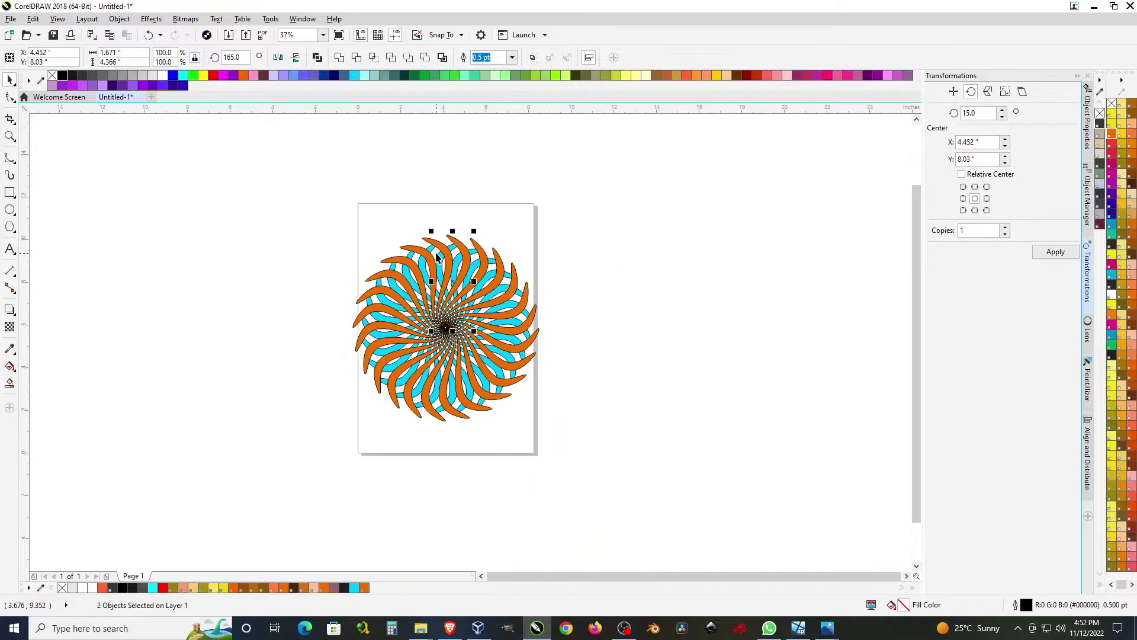
left_click_drag(477, 245, 761, 225)
Step: Delete all the remaining blades on the page, keeping only the separated cyan and orange pair
left_click(745, 175)
left_click_drag(208, 208, 751, 545)
key("Delete")
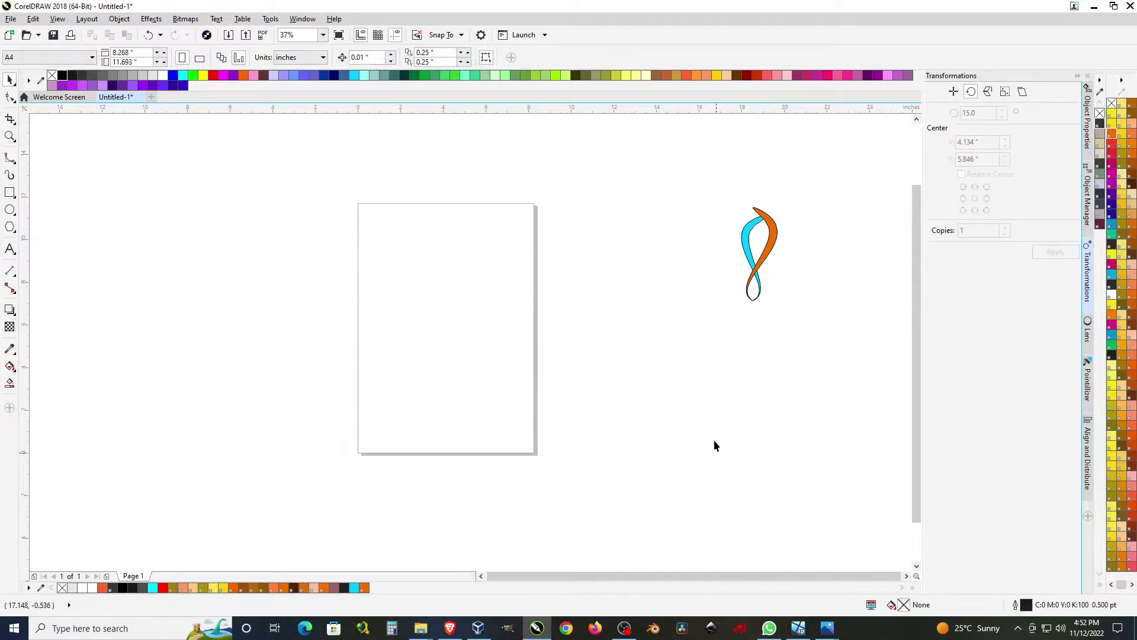
Step: Bring the cyan blade of the pair in front of the orange one
scroll(757, 204, "up", 2)
left_click(708, 244)
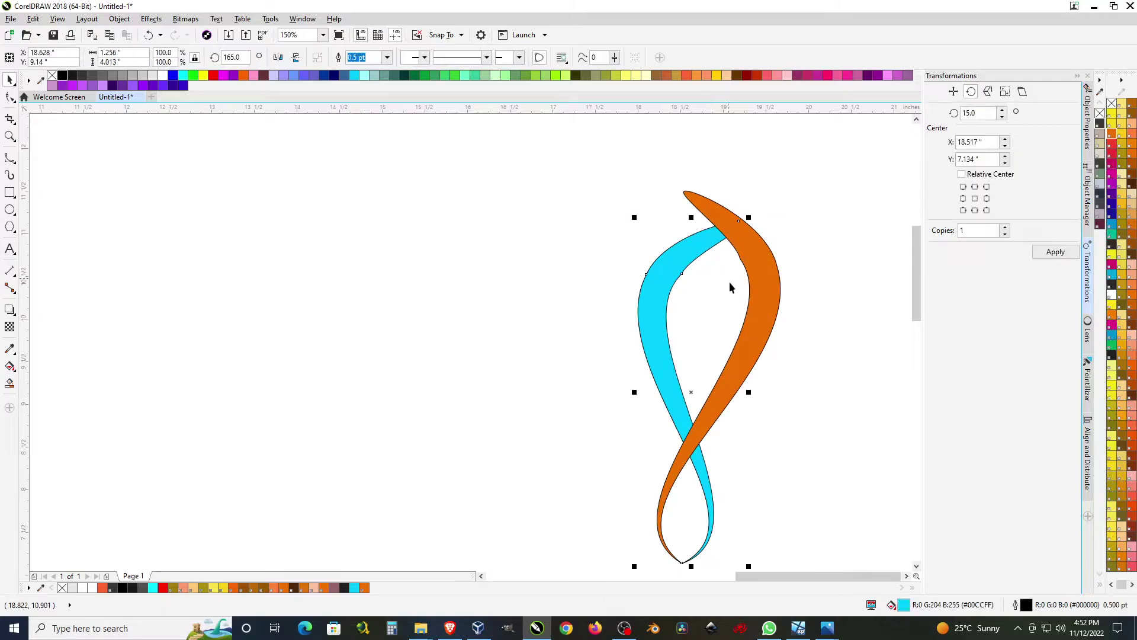
key("shift+Page_Up")
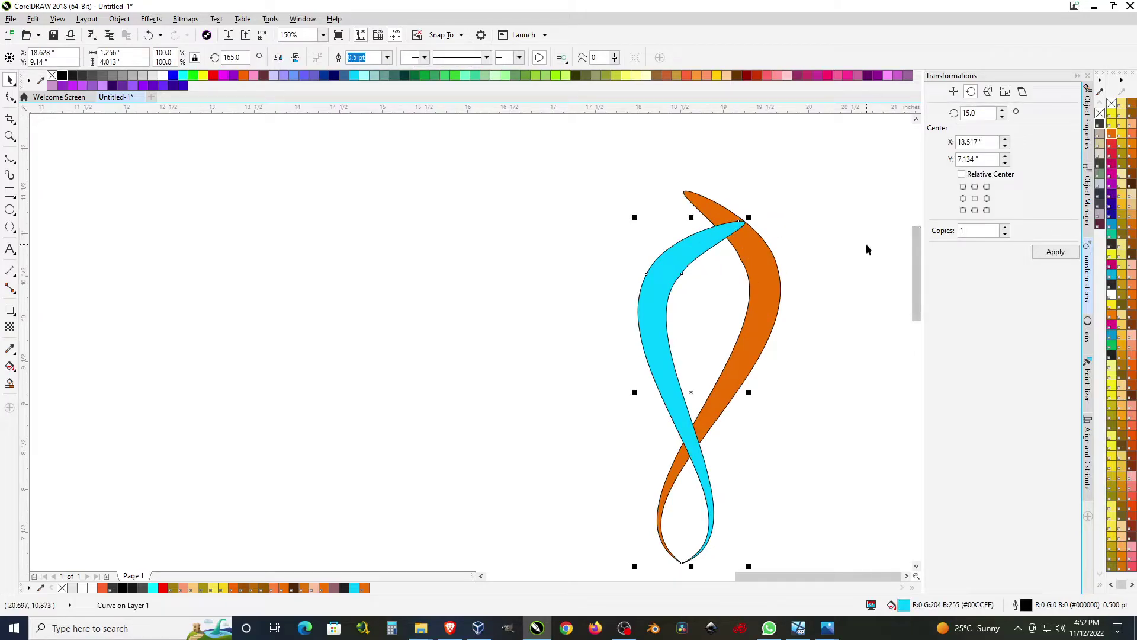
left_click(826, 226)
Step: Reshape the inner edge of the cyan blade near its upper tip with the Shape tool to smooth out the kink
scroll(826, 226, "up", 1)
scroll(823, 225, "up", 1)
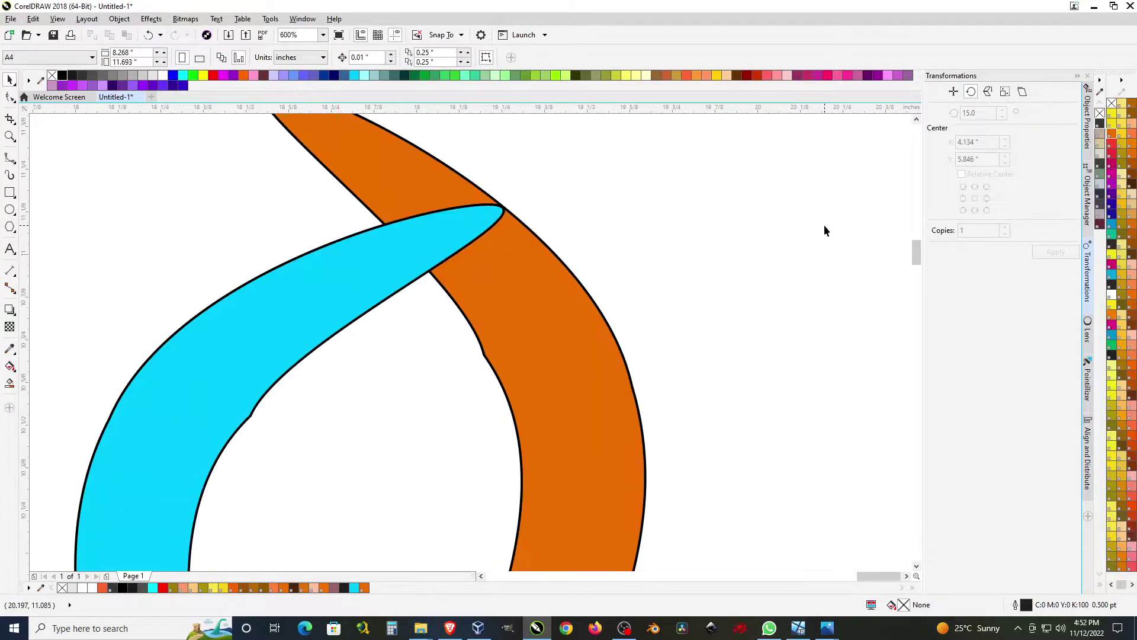
key("F10")
left_click(256, 404)
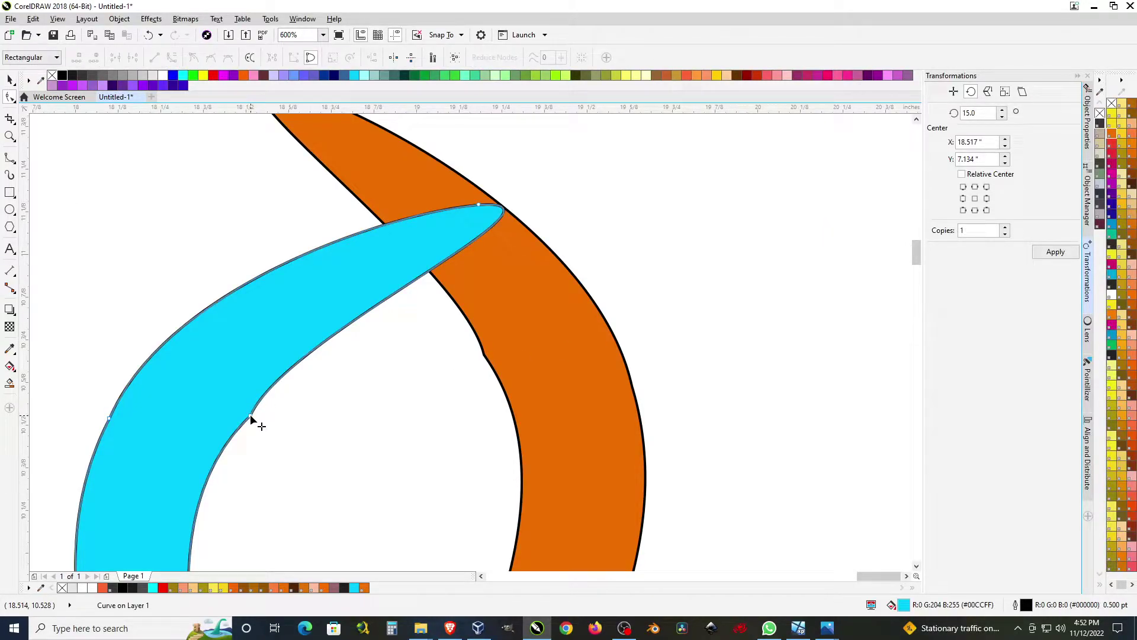
left_click(251, 418)
left_click_drag(286, 336, 314, 352)
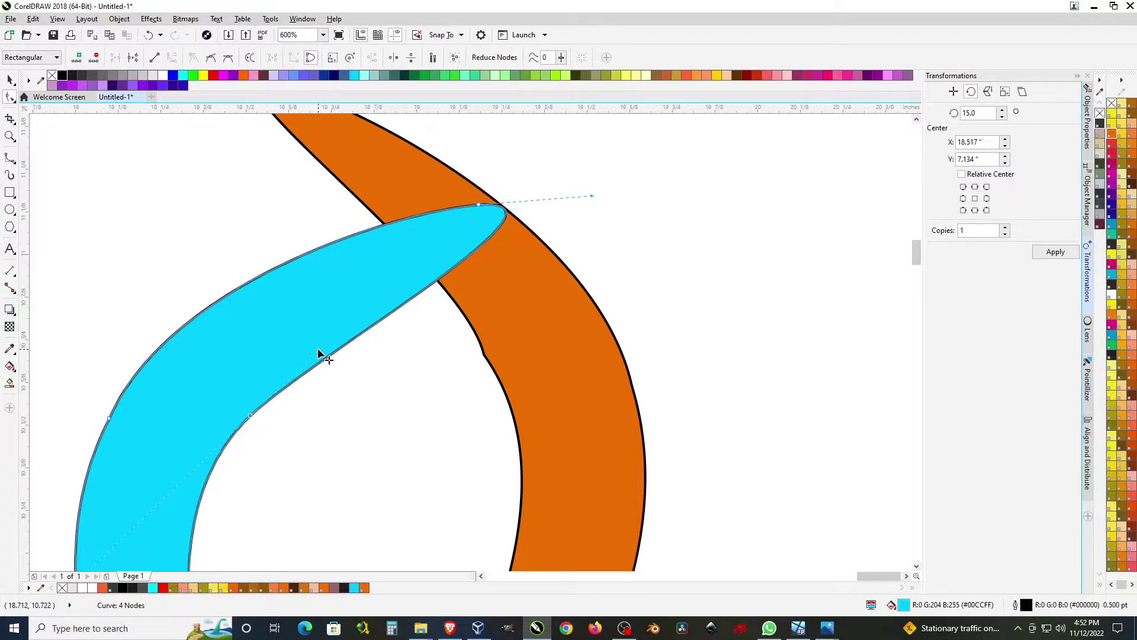
scroll(613, 350, "down", 3)
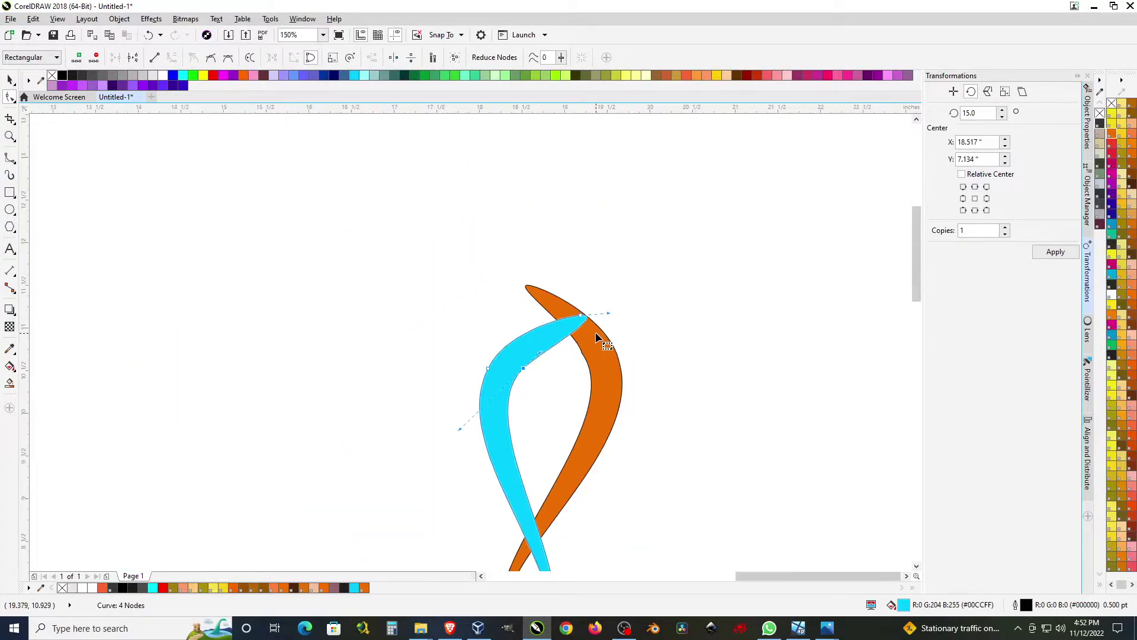
Step: Reshape the inner edge of the orange blade near its upper tip in the same way to smooth out its kink
scroll(595, 332, "up", 3)
left_click(580, 379)
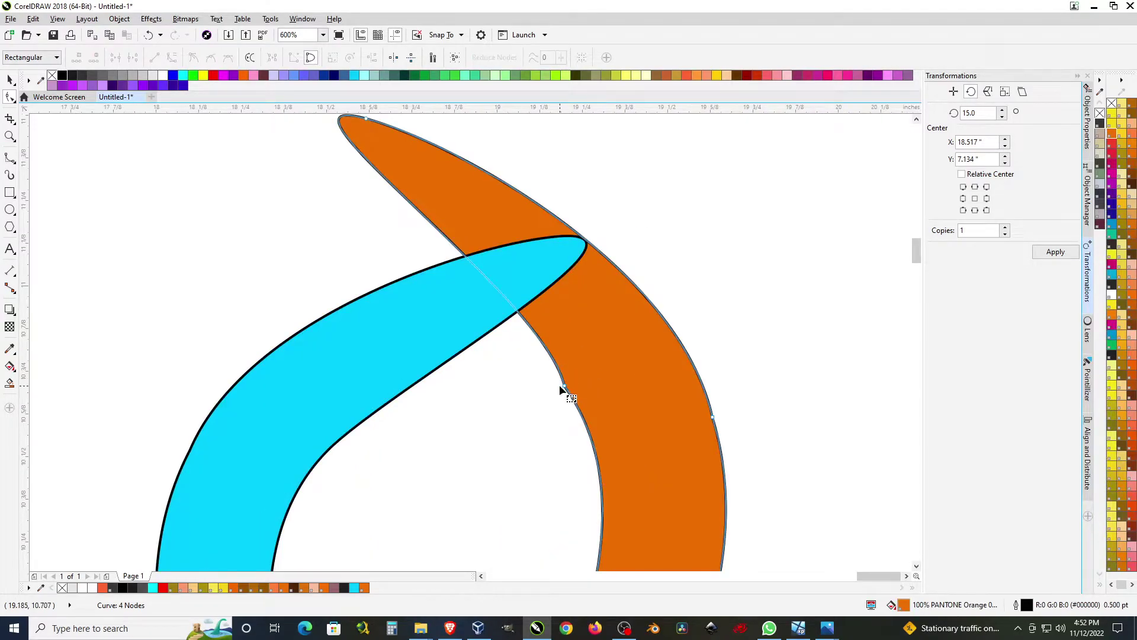
left_click_drag(544, 289, 456, 280)
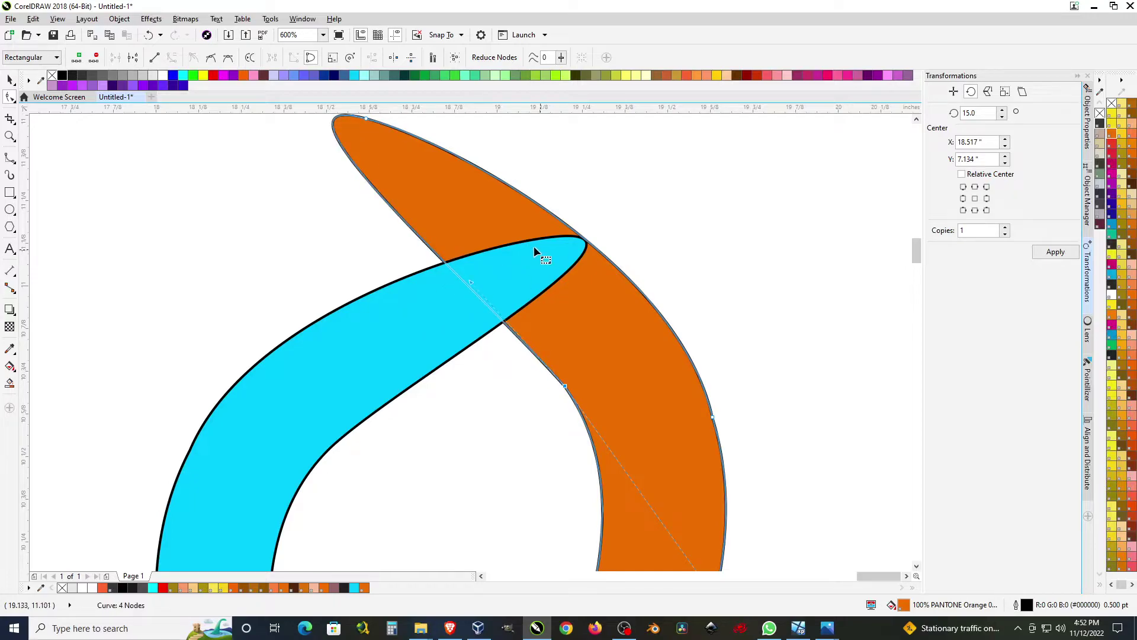
key("Escape")
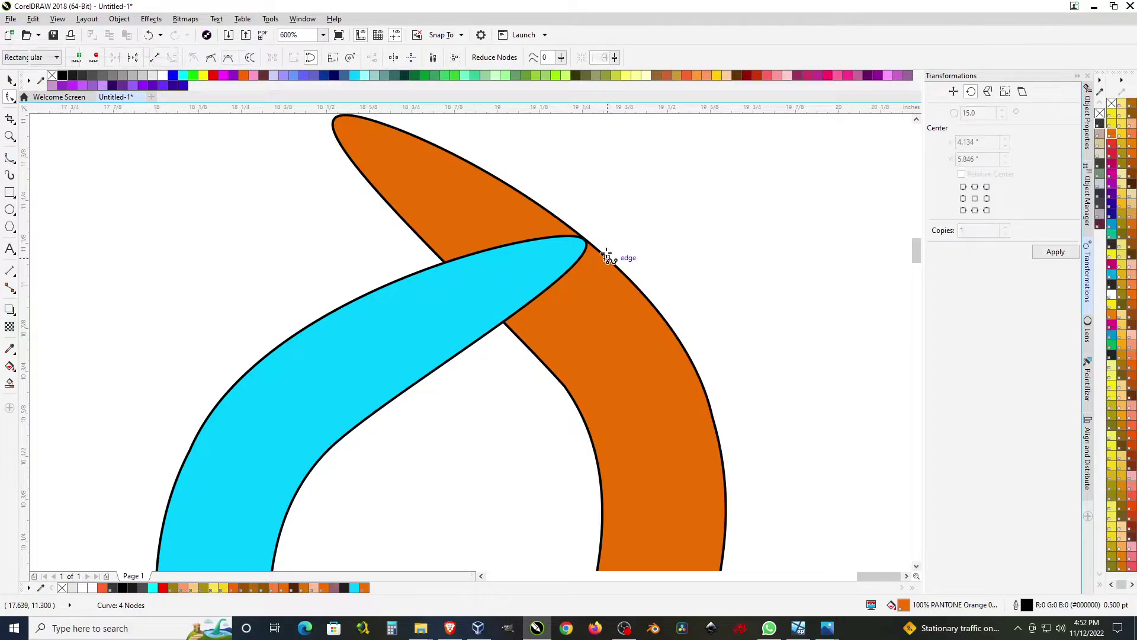
key("space")
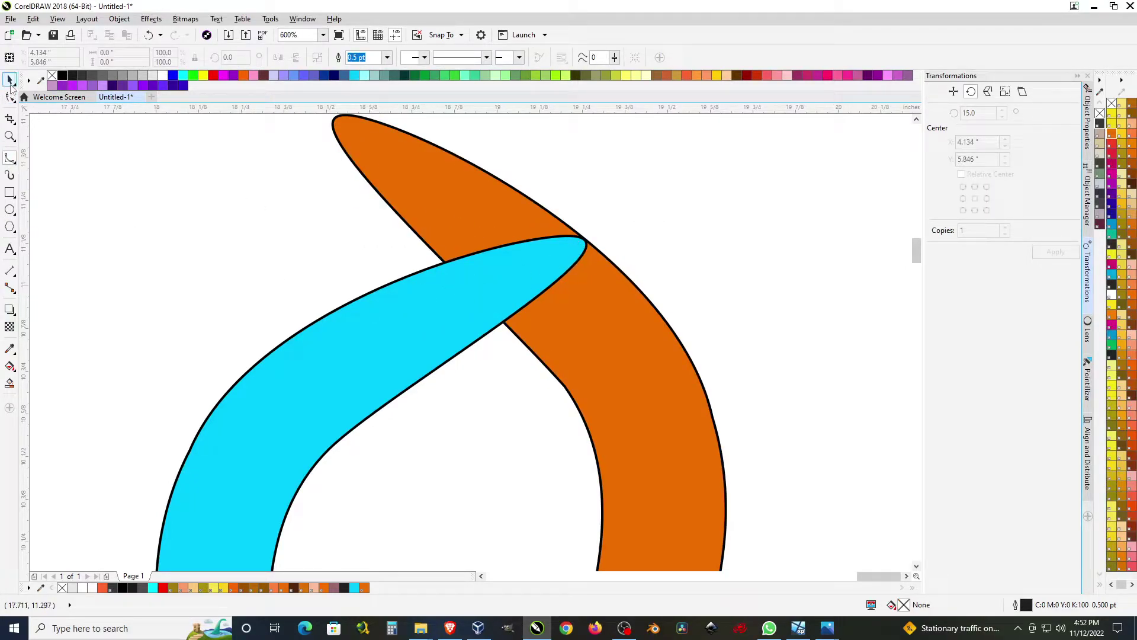
Step: Trim the orange blade with the overlapping cyan blade and inspect the cut edge at the cyan tip
left_click(349, 315)
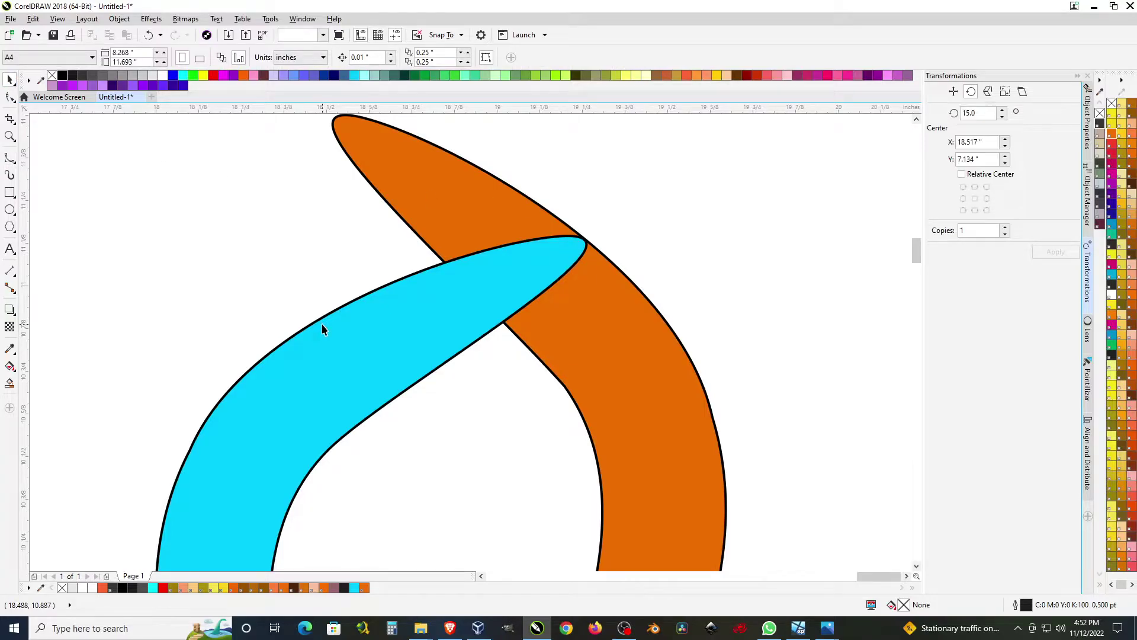
left_click(447, 201, "shift")
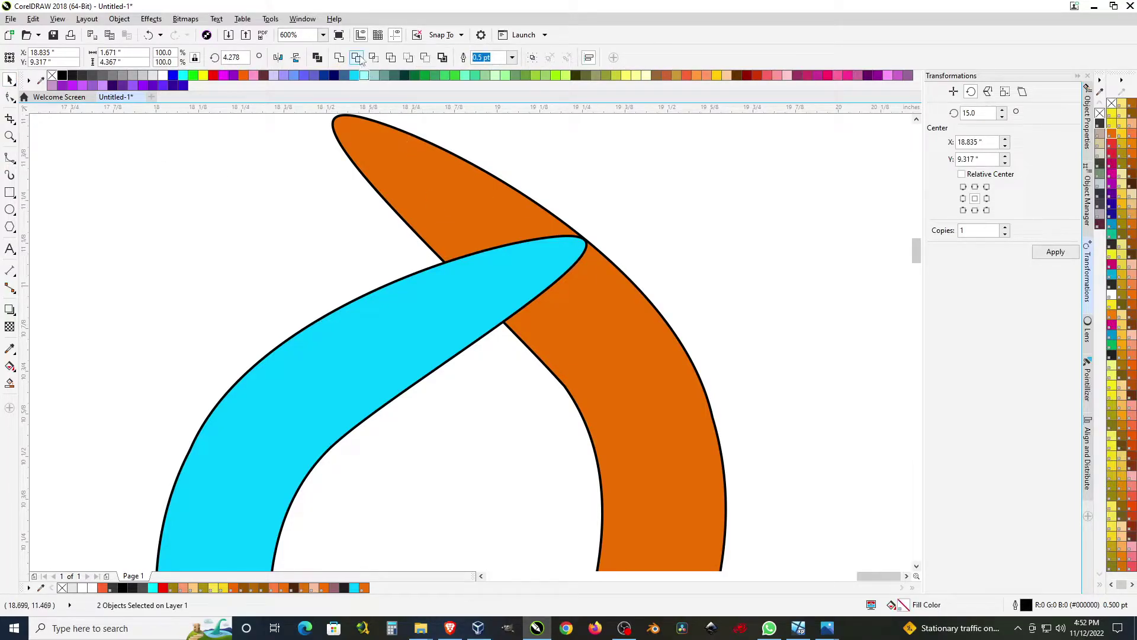
left_click(343, 56)
key("F10")
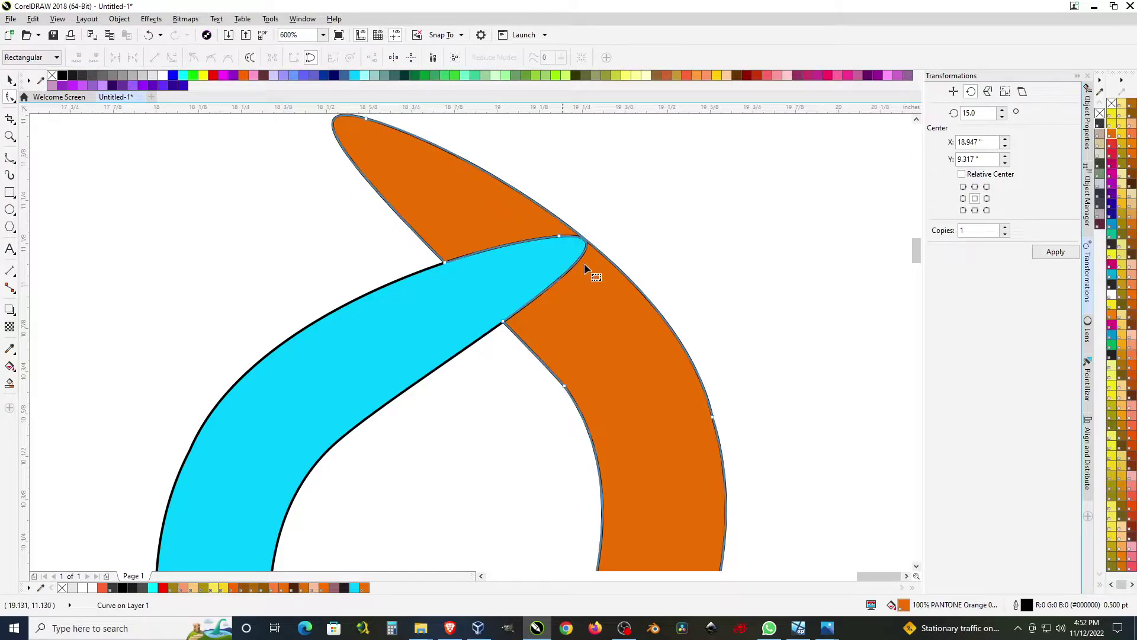
scroll(598, 267, "up", 2)
scroll(616, 308, "down", 2)
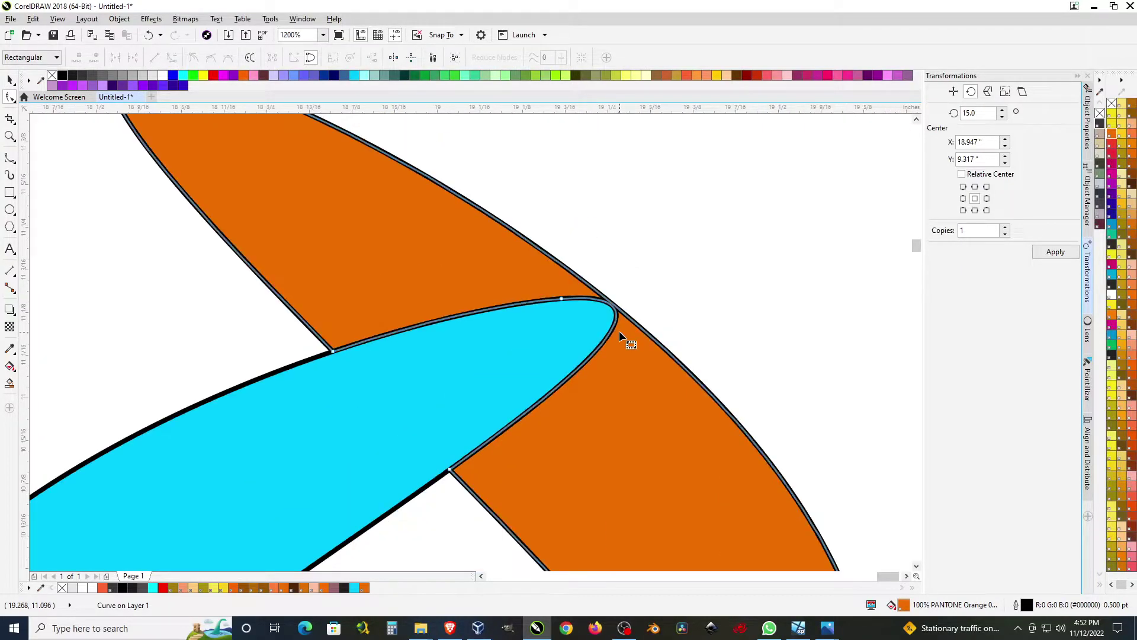
Step: Draw a closed B-spline curve about 1.09 by 0.60 inches around the orange tip that extends beyond the cyan blade
left_click(331, 299)
key("F5")
left_click(683, 296)
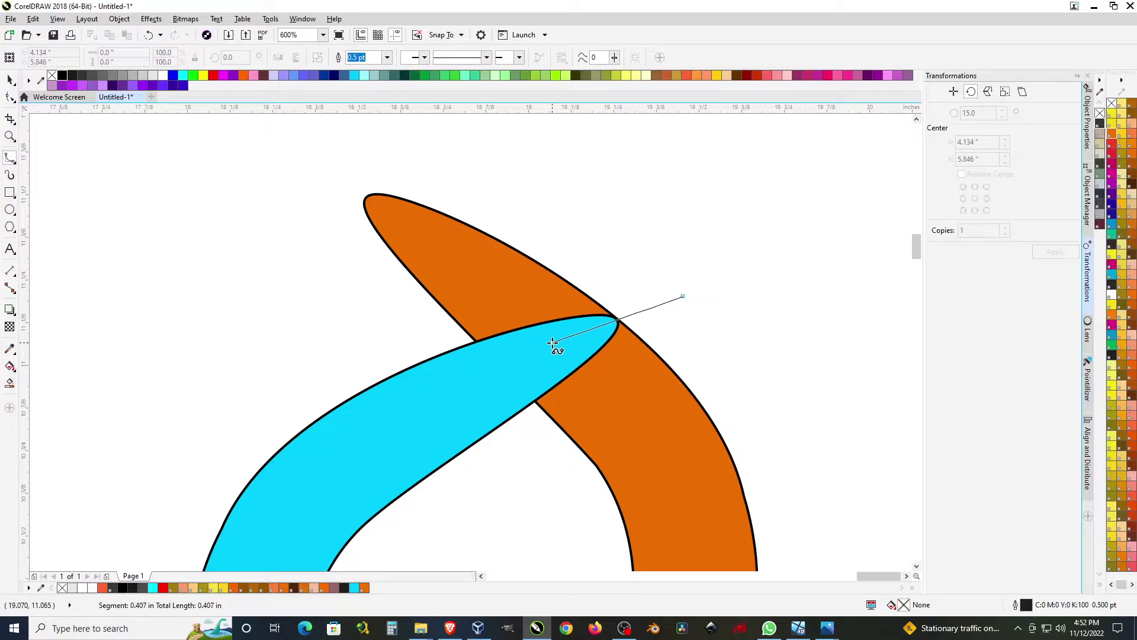
left_click(554, 344)
left_click(387, 389)
left_click(311, 270)
left_click(317, 168)
left_click(551, 149)
left_click(706, 273)
left_click(683, 296)
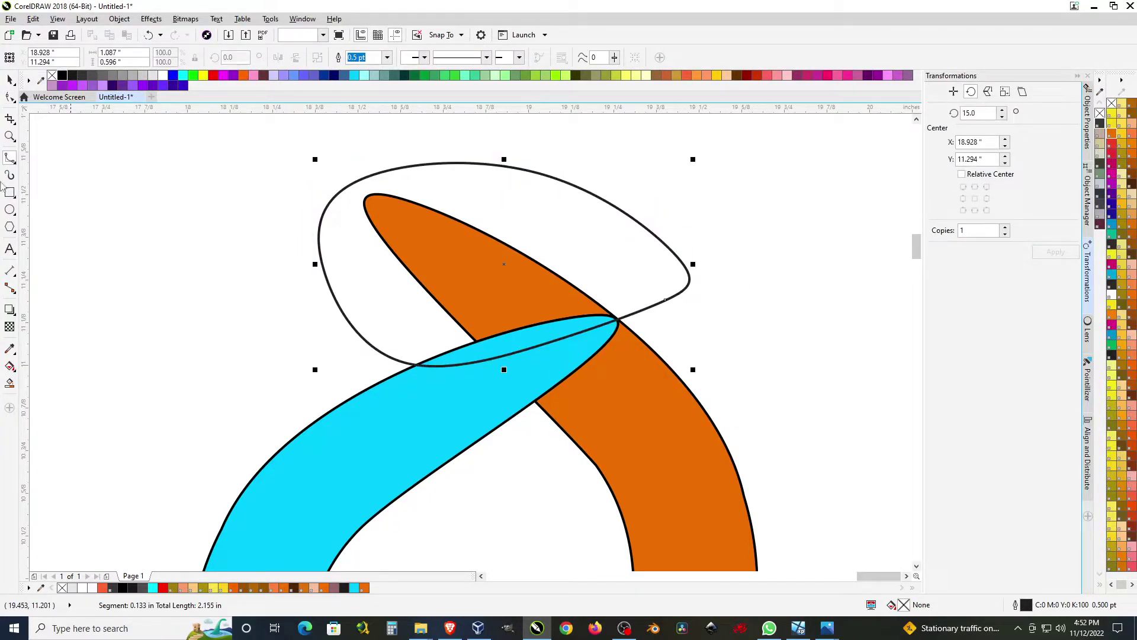
Step: Trim the protruding tip off the orange blade with the B-spline curve, and delete that curve
left_click(10, 78)
left_click(681, 421, "shift")
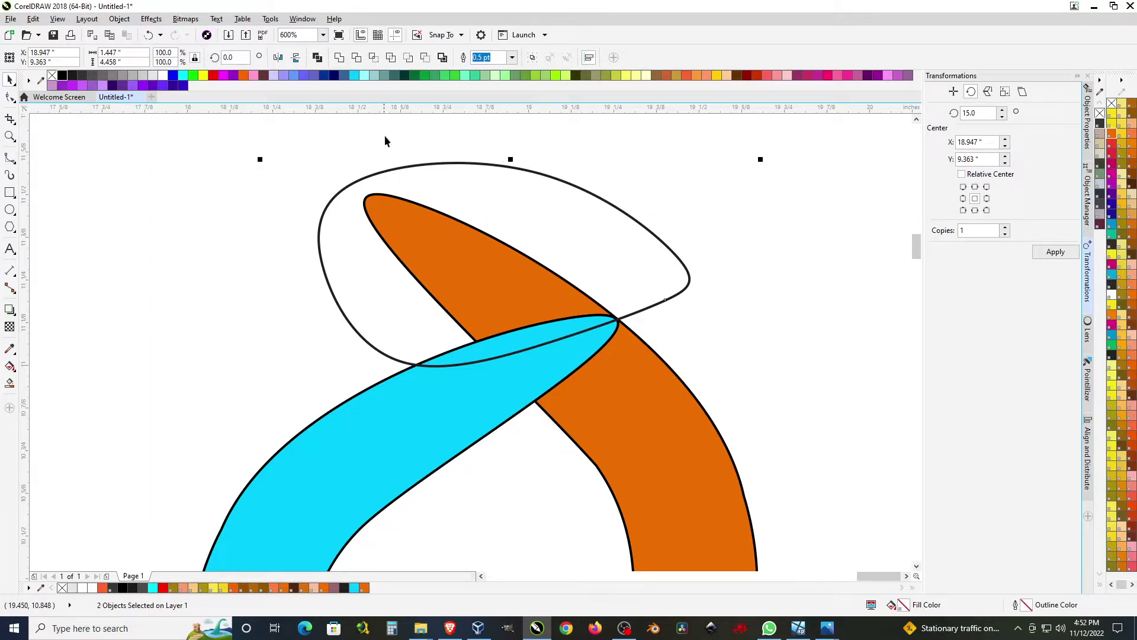
left_click(356, 58)
key("Delete")
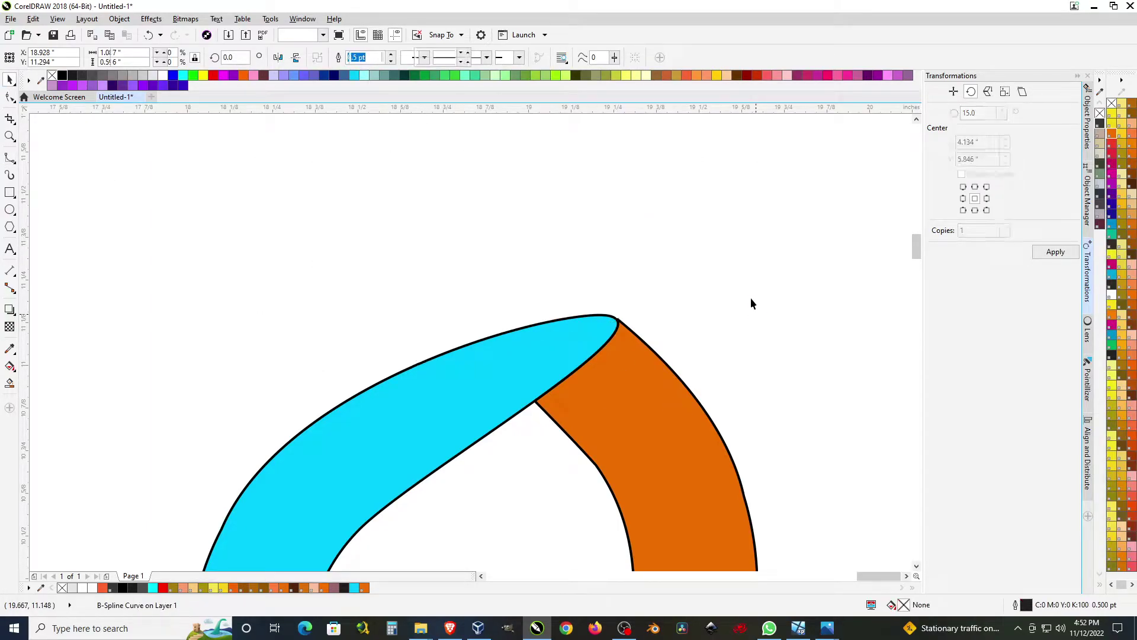
Step: Fill the cyan blade with dark gray #1A1A1A
scroll(731, 276, "down", 5)
scroll(743, 360, "up", 2)
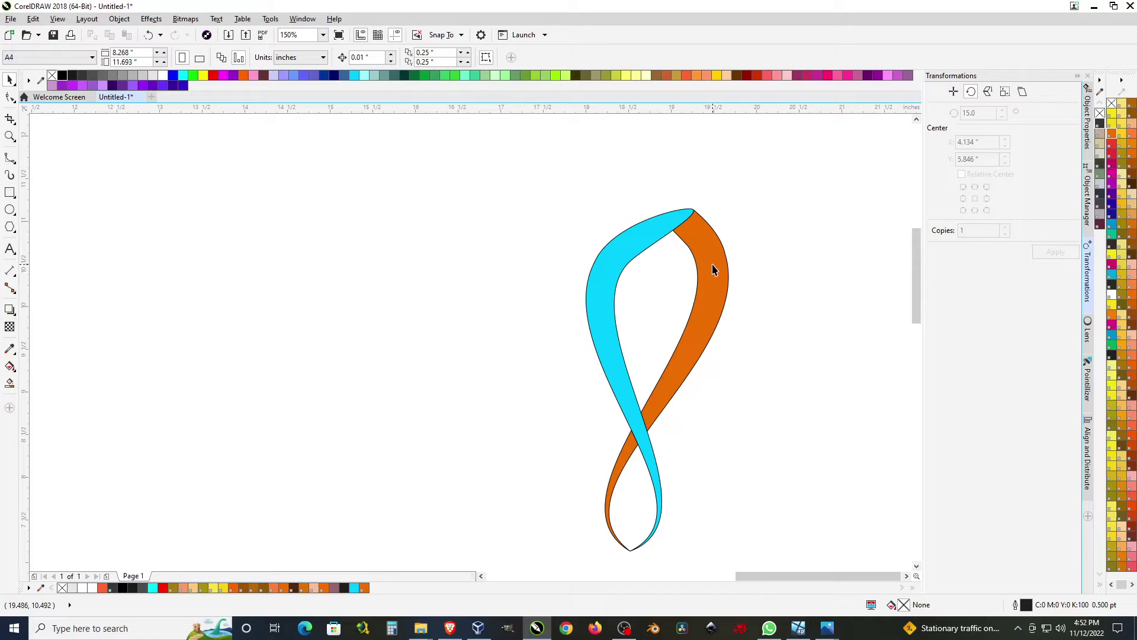
left_click(669, 232)
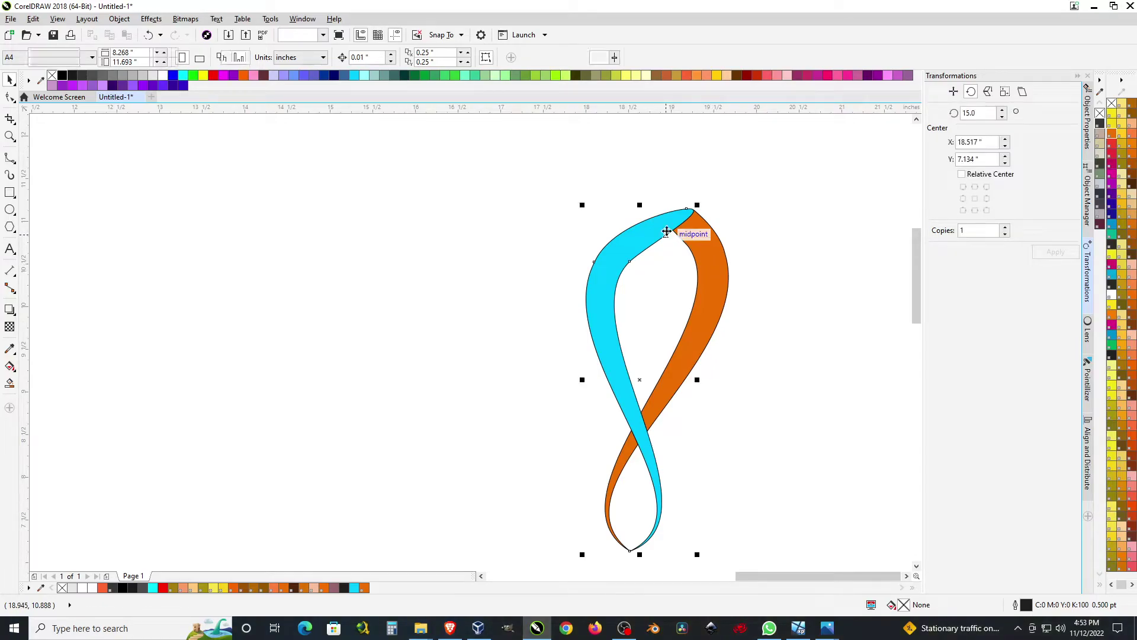
left_click(70, 77)
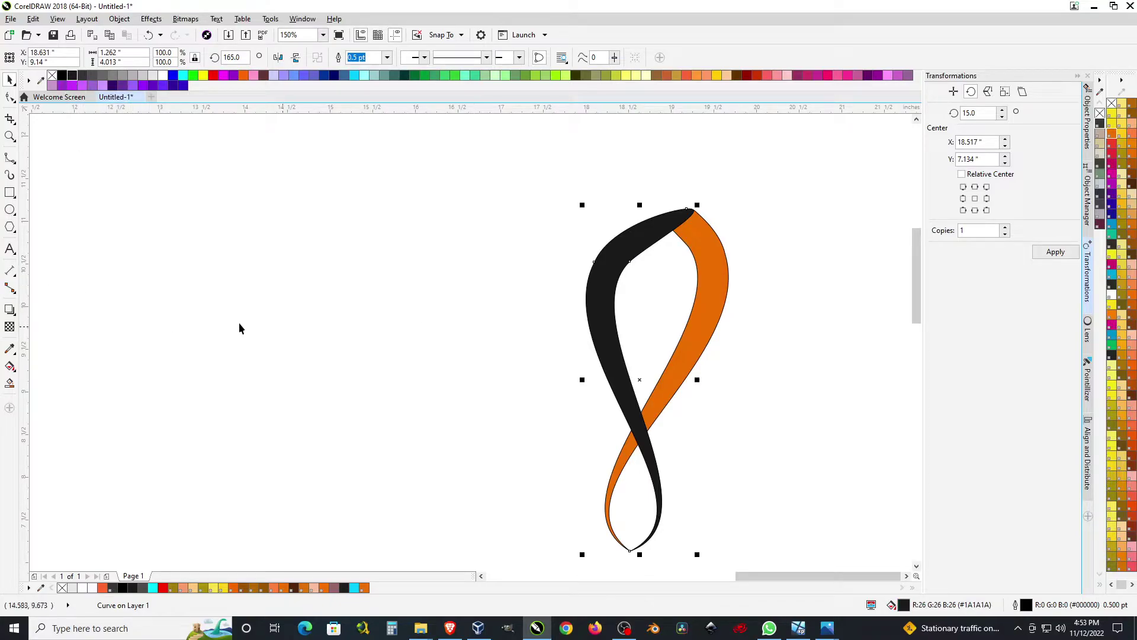
Step: Try several recent fountain presets on the dark gray blade, including Gold Leaf, and apply the red, black, yellow and orange one
left_click(9, 367)
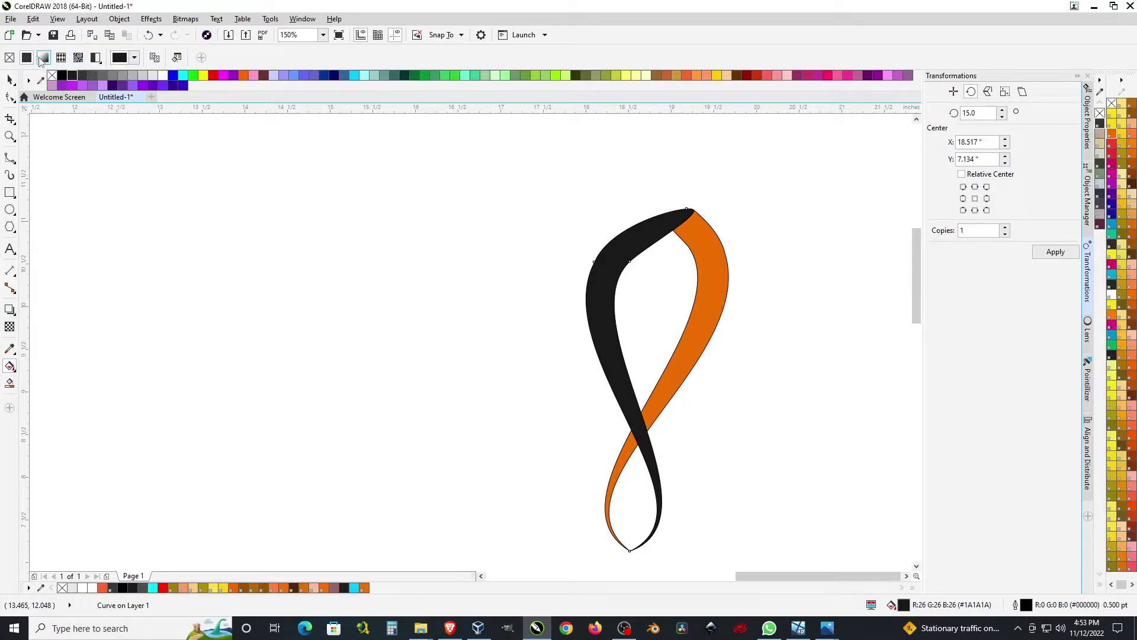
left_click(45, 60)
left_click(126, 60)
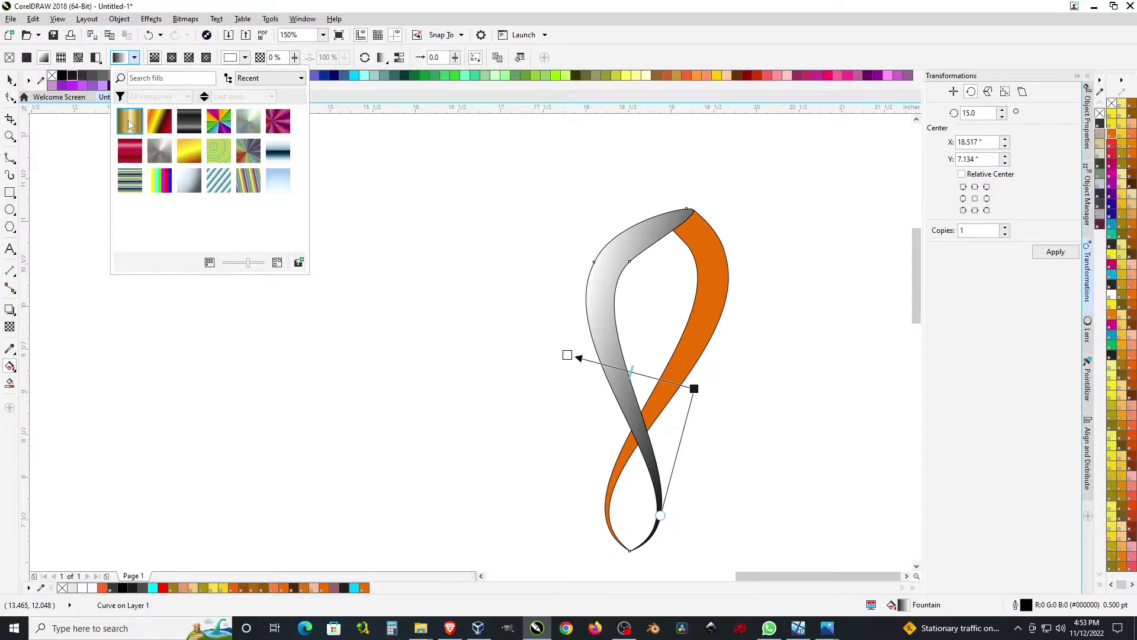
left_click(128, 119)
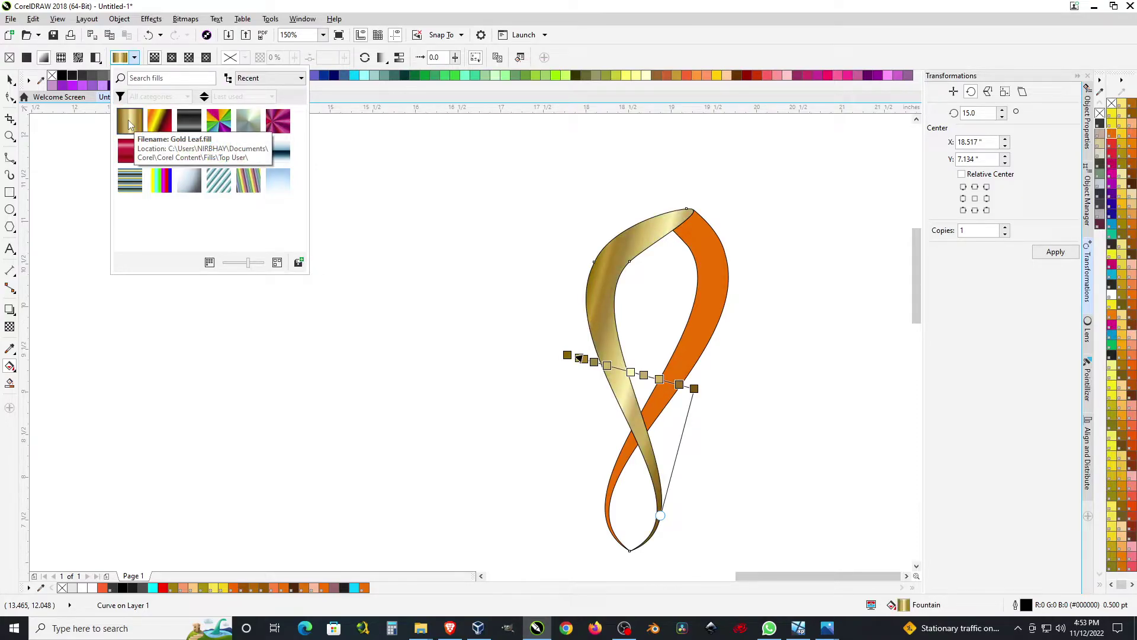
left_click(165, 122)
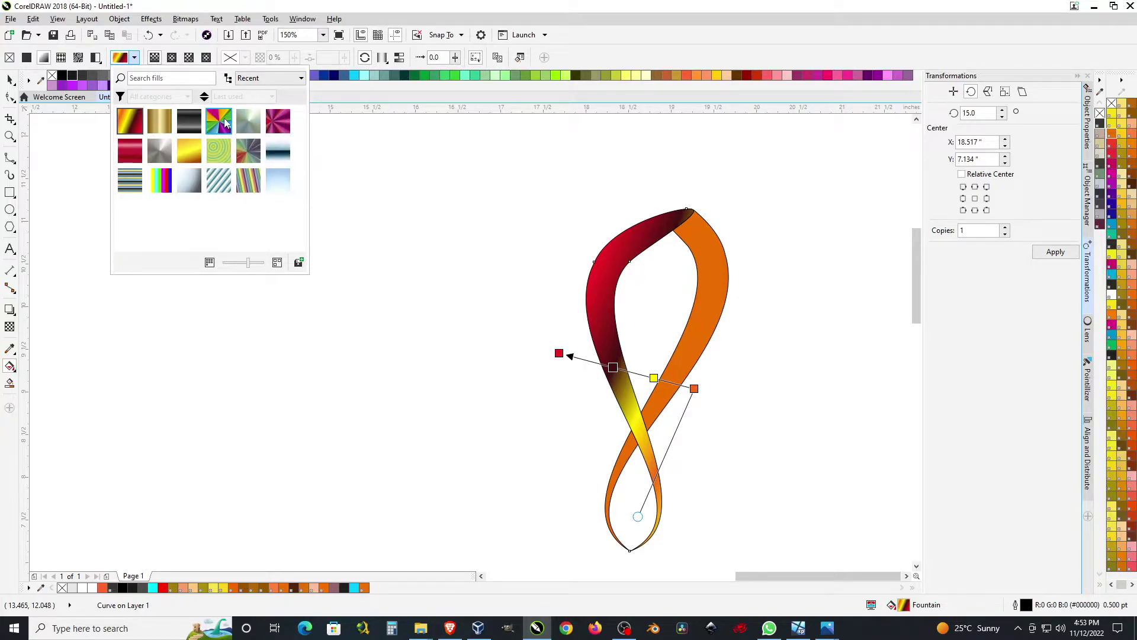
left_click(191, 125)
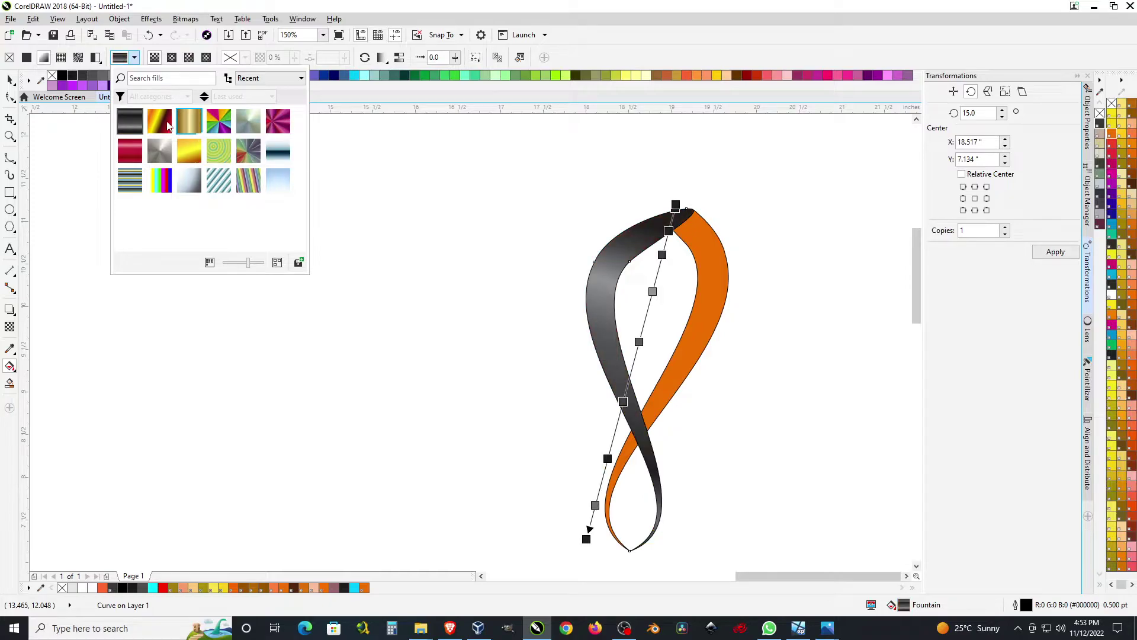
left_click(157, 123)
left_click(131, 149)
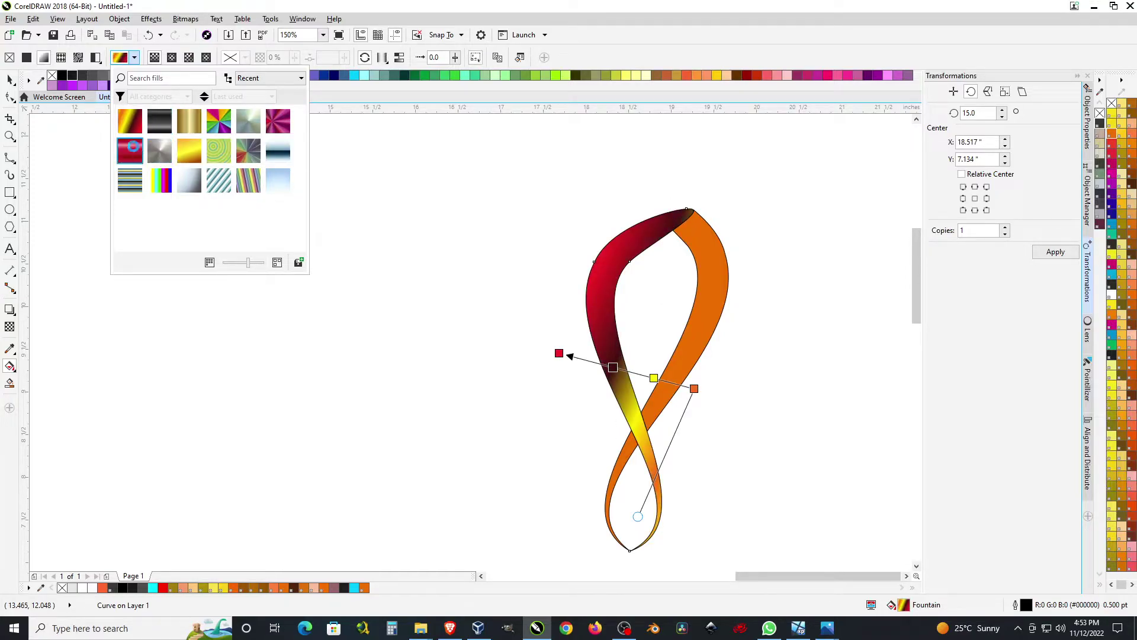
left_click(165, 122)
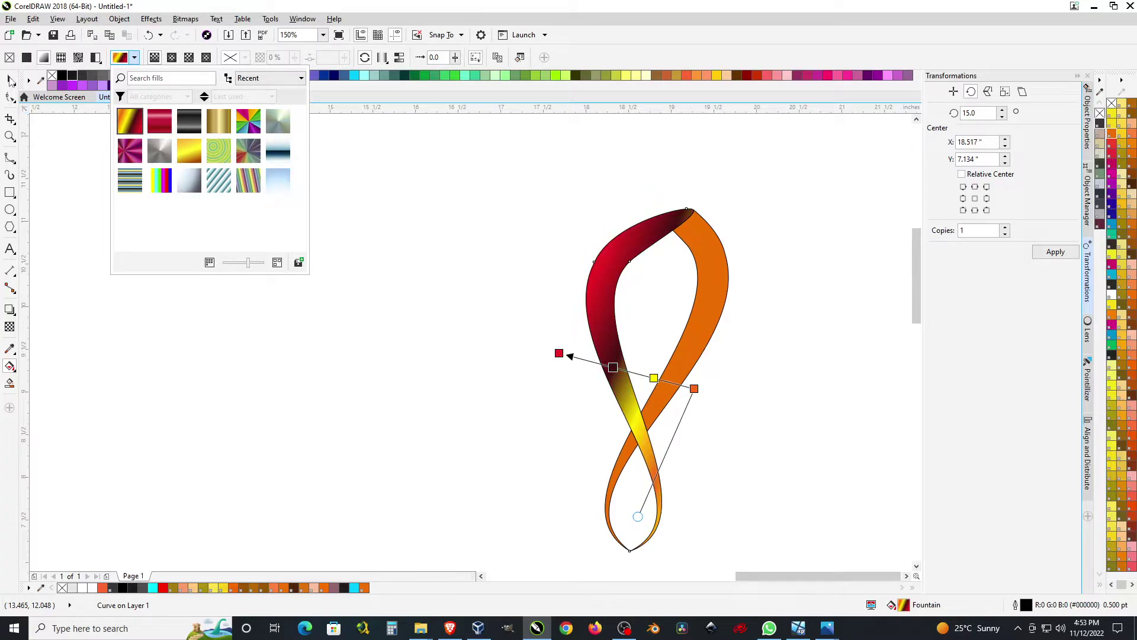
Step: Fill the orange blade with black
left_click(7, 80)
left_click(708, 264)
left_click(71, 77)
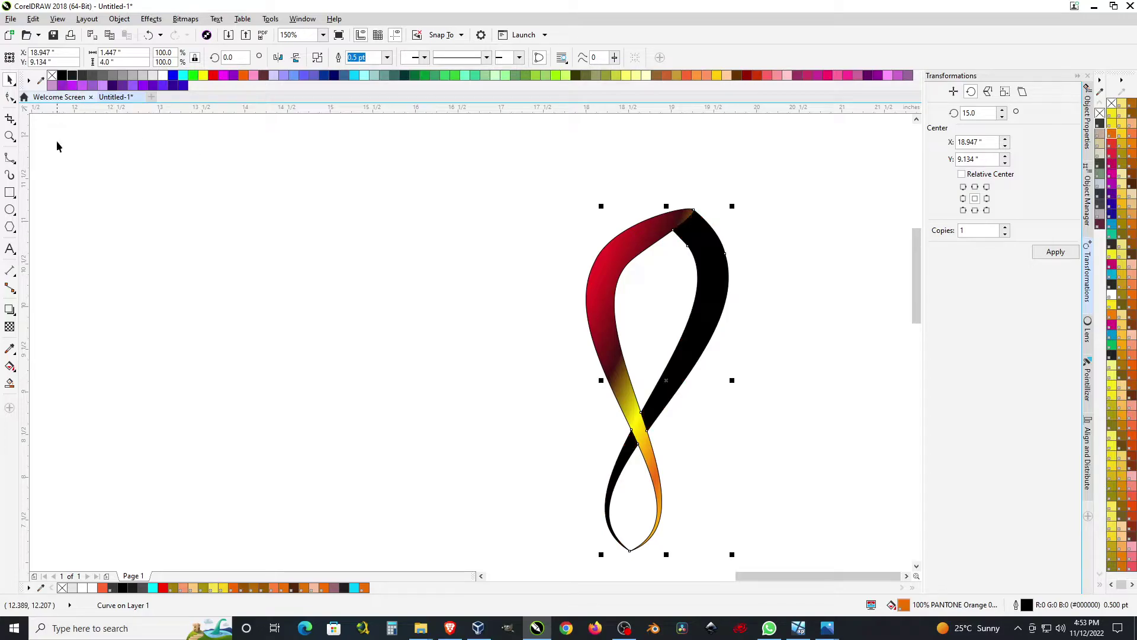
left_click(360, 247)
scroll(361, 247, "down", 2)
scroll(524, 263, "up", 2)
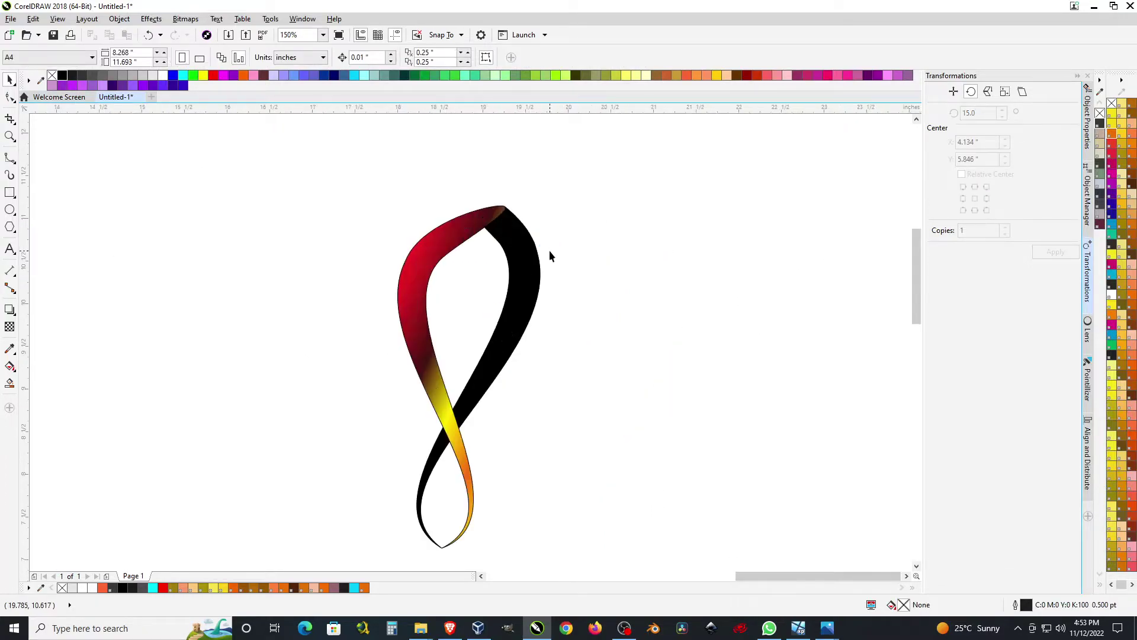
Step: Group the fountain-filled and black blades, and remove their outlines
scroll(549, 251, "down", 2)
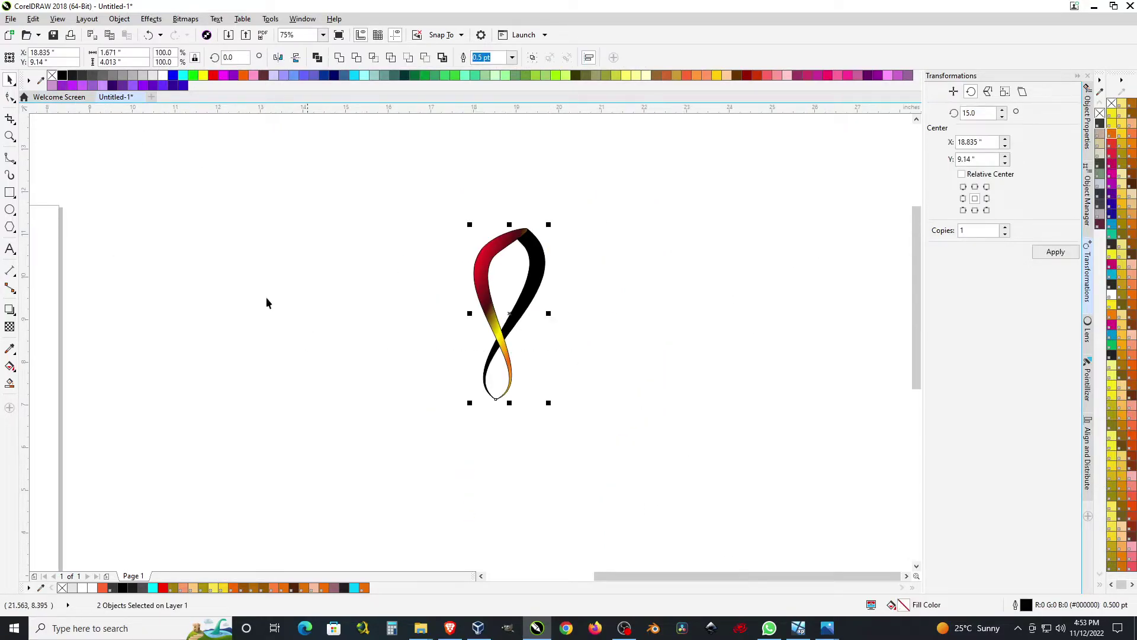
left_click(533, 58)
right_click(52, 76)
scroll(493, 361, "up", 2)
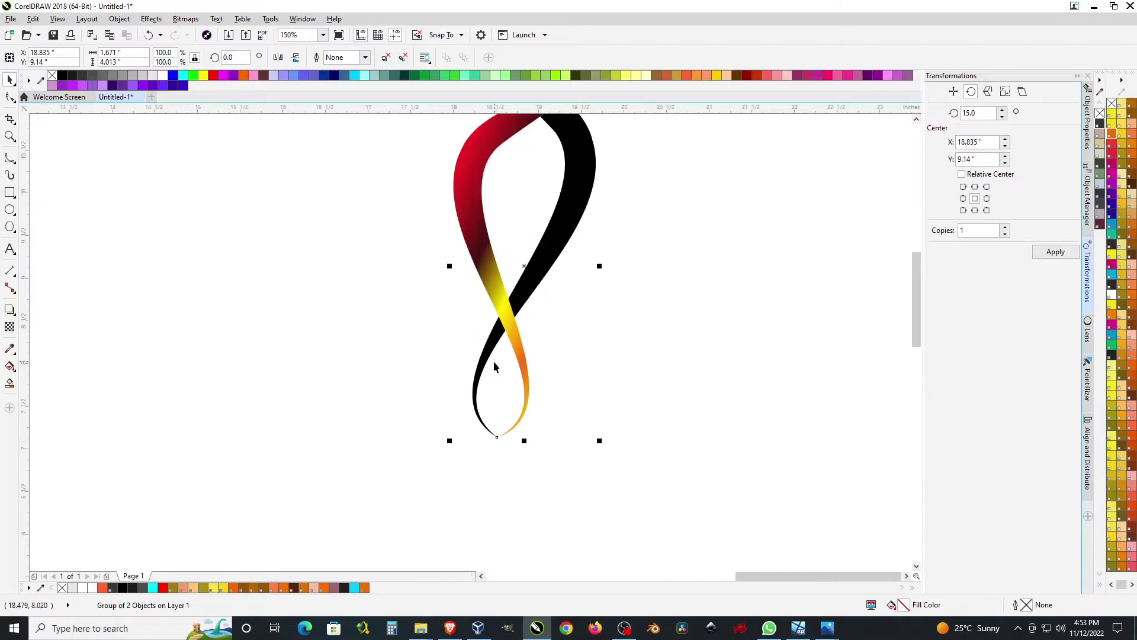
Step: Move the blade group's rotation center to its lower tip, where both blades meet
left_click(544, 258)
left_click_drag(524, 268, 497, 439)
scroll(497, 439, "up", 3)
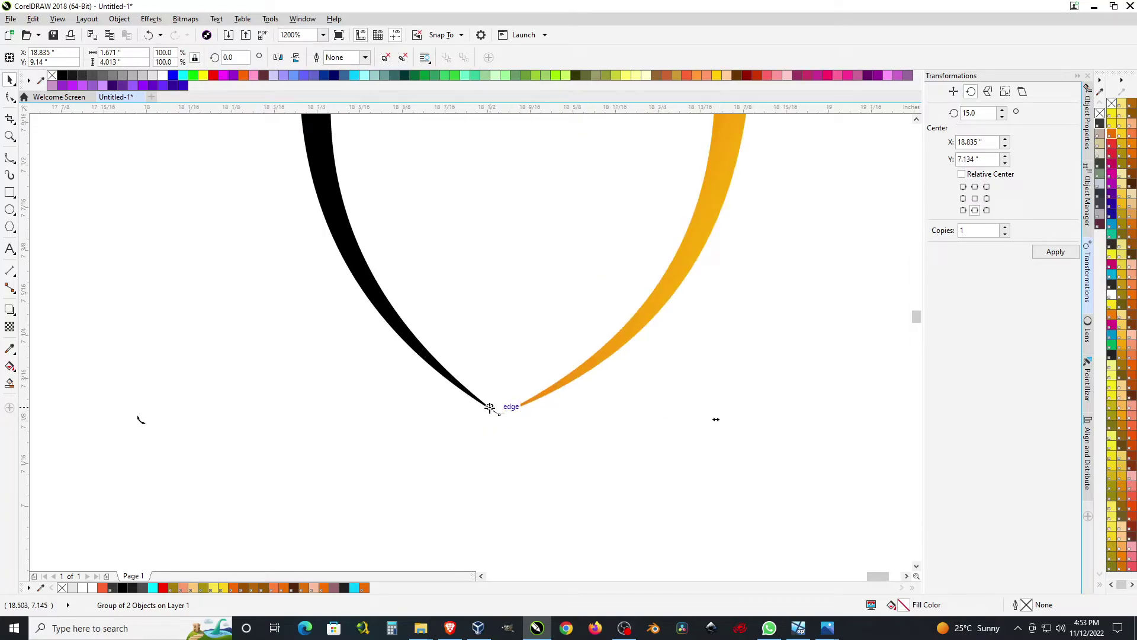
left_click(500, 416)
scroll(453, 438, "down", 6)
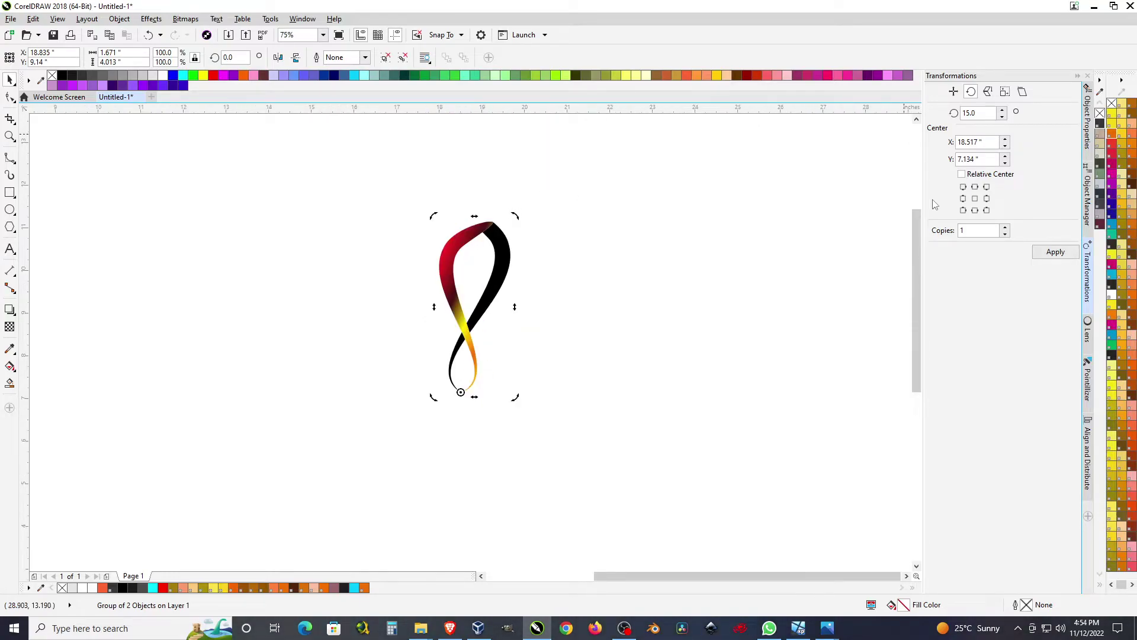
Step: Rotate copies of the blade pair around its lower tip in 15-degree increments, one at a time, to complete a full circle of 24 pairs
left_click(1056, 252)
double_click(1056, 252)
left_click(1056, 252)
double_click(1055, 251)
double_click(1056, 252)
left_click(1056, 252)
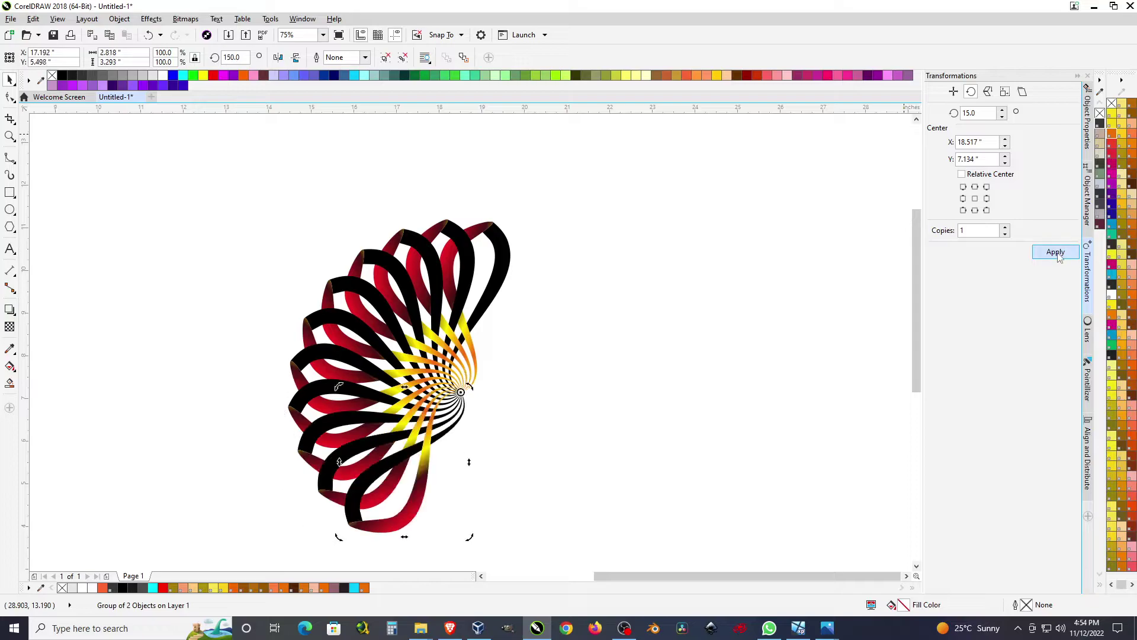
double_click(1057, 253)
double_click(1056, 251)
left_click(1056, 252)
double_click(1055, 252)
left_click(1056, 251)
double_click(1056, 252)
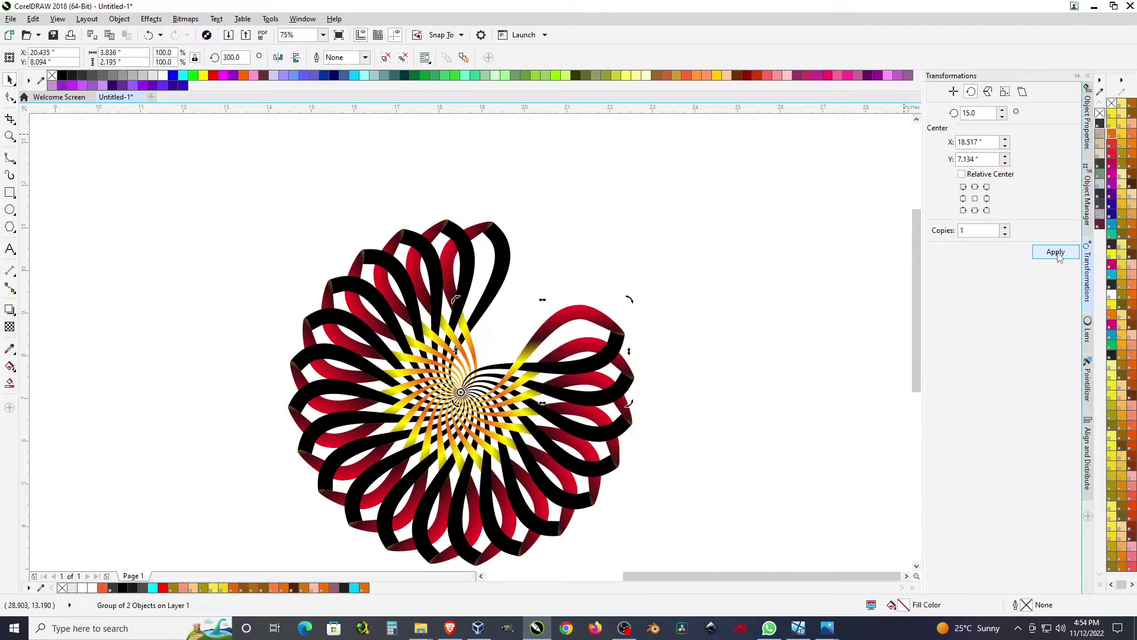
double_click(1056, 251)
left_click(1056, 251)
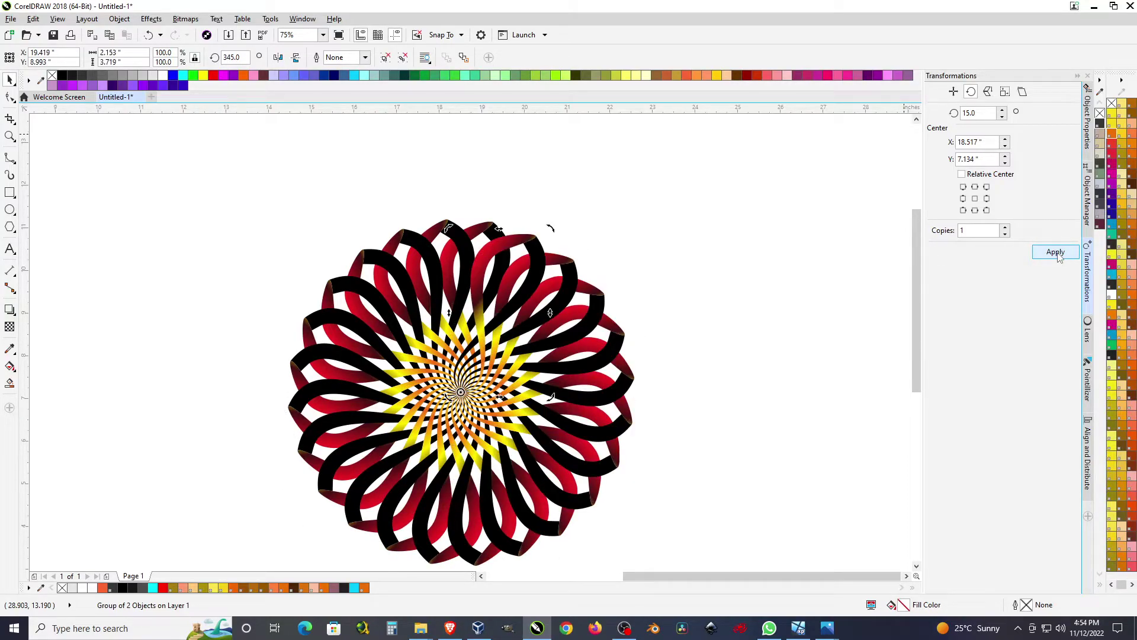
Step: Ungroup all 24 blade pairs in the circular ornament into separate blades
left_click(784, 297)
scroll(652, 208, "down", 2)
left_click_drag(398, 201, 784, 472)
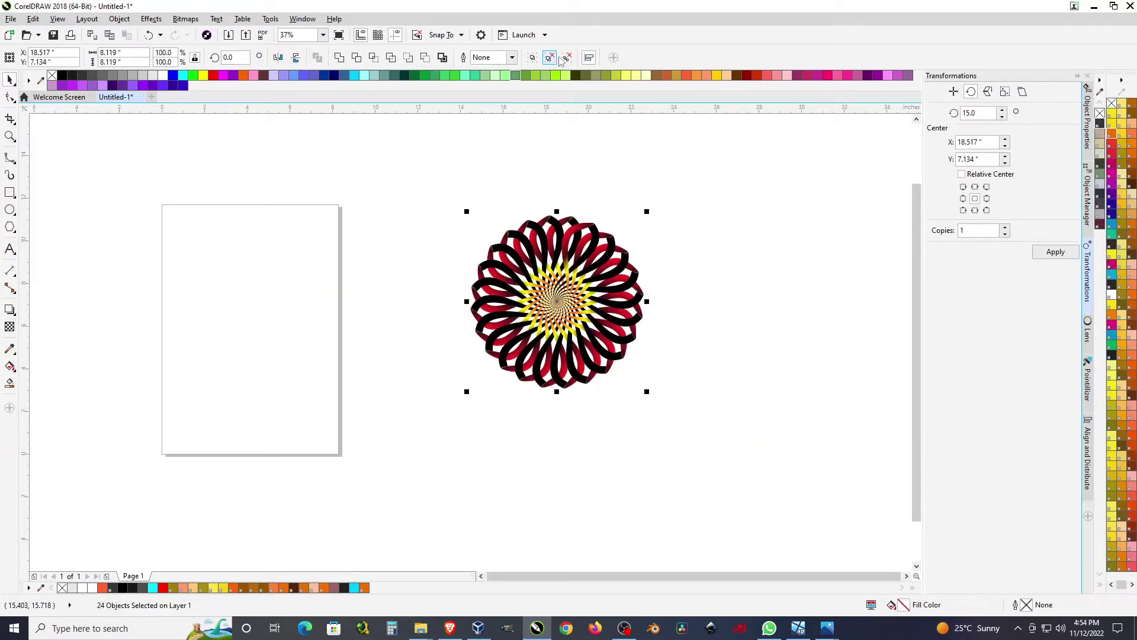
left_click(707, 259)
scroll(588, 254, "up", 4)
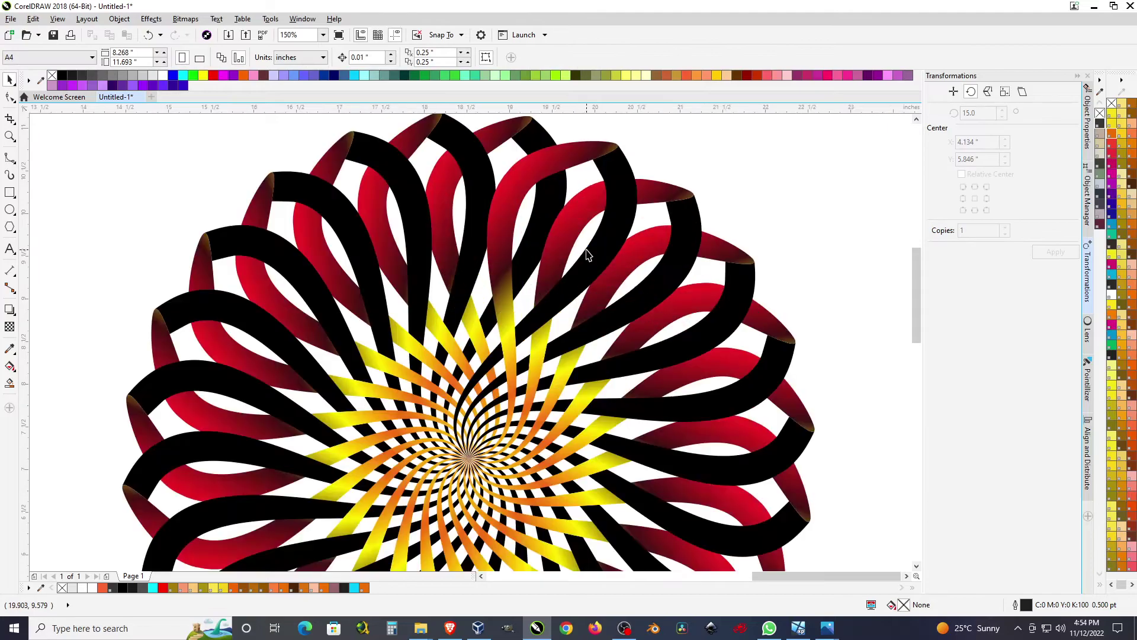
scroll(563, 192, "down", 2)
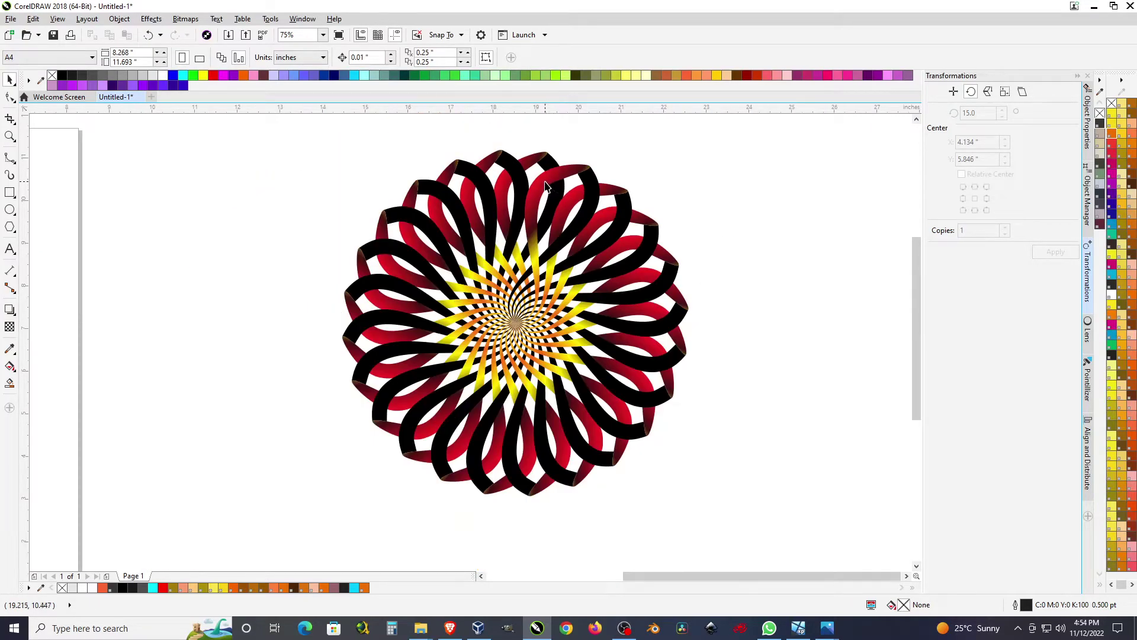
Step: Select all 24 red-and-yellow fountain-filled blades around the ornament and group them
left_click(545, 183)
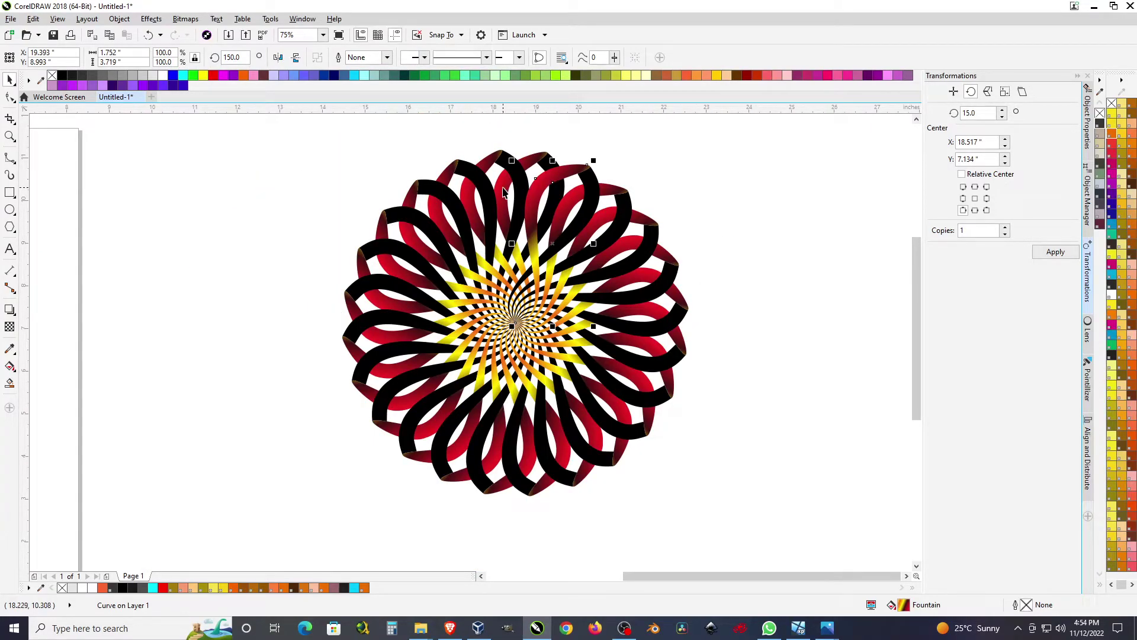
left_click(469, 202, "shift")
left_click(416, 238, "shift")
left_click(398, 270, "shift")
left_click(390, 303, "shift")
left_click(389, 354, "shift")
left_click(395, 375, "shift")
left_click(411, 408, "shift")
left_click(443, 437, "shift")
left_click(467, 456, "shift")
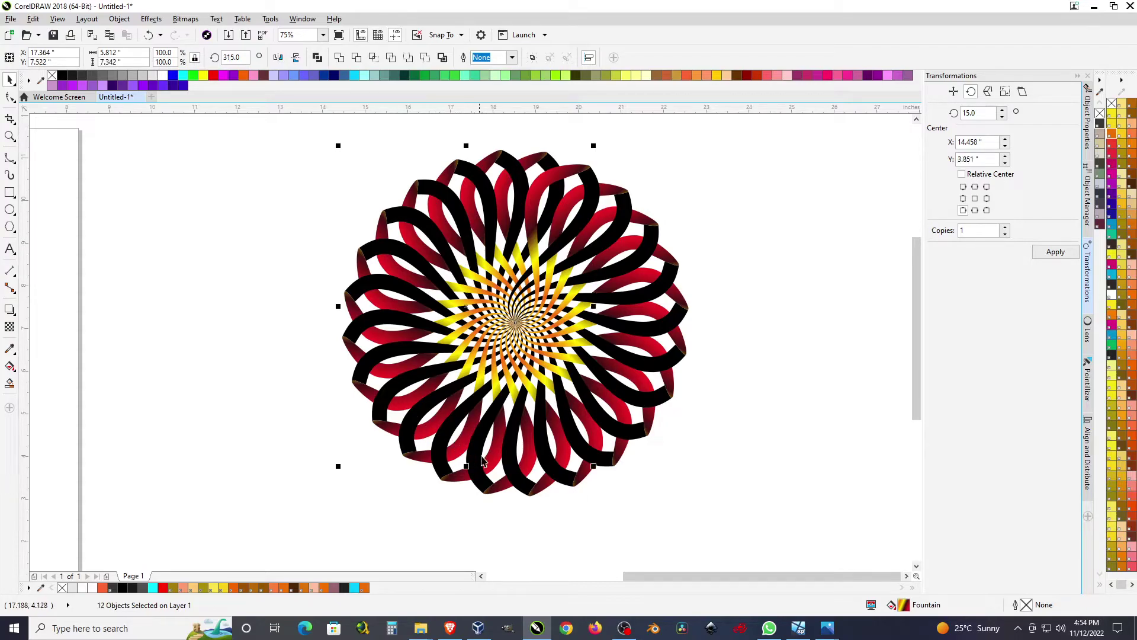
left_click(493, 461, "shift")
left_click(552, 464, "shift")
left_click(567, 459, "shift")
left_click(604, 447, "shift")
left_click(630, 422, "shift")
left_click(648, 382, "shift")
left_click(659, 352, "shift")
left_click(654, 309, "shift")
left_click(652, 273, "shift")
left_click(639, 244, "shift")
left_click(609, 214, "shift")
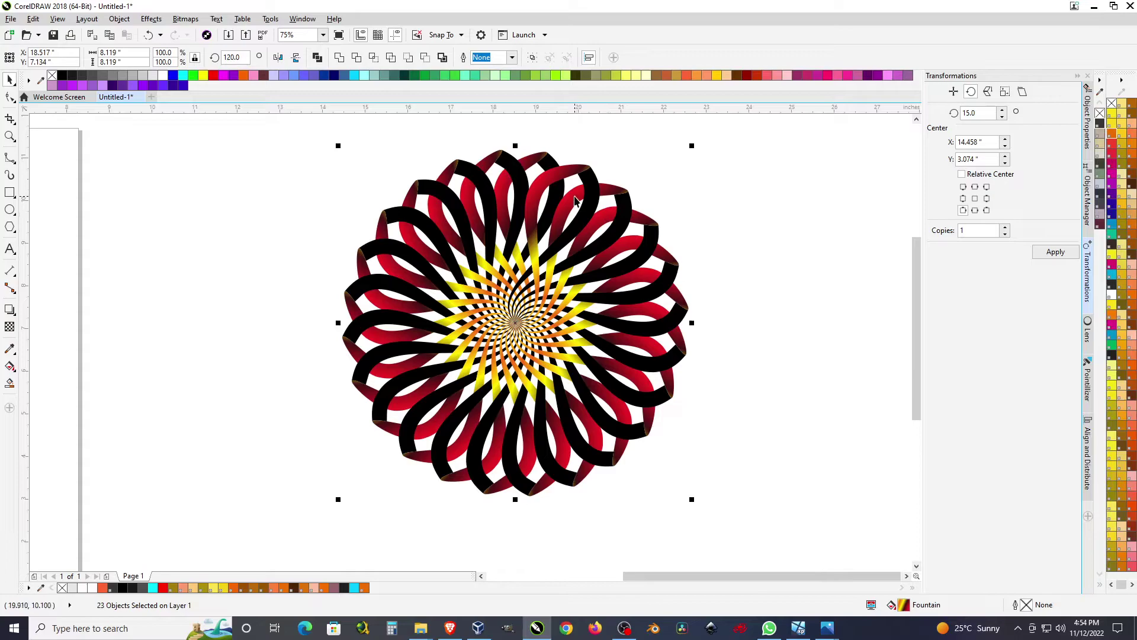
left_click(547, 206, "shift")
left_click(532, 57)
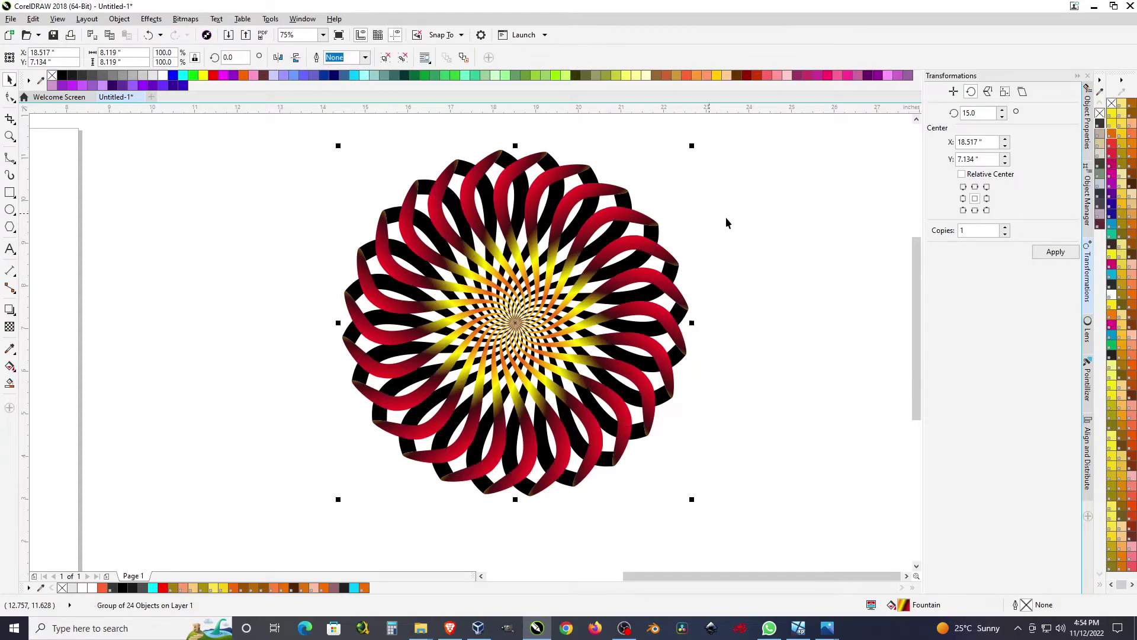
Step: Move the group of fountain-filled blades away from the black ones to check the separation, and undo the move
left_click_drag(595, 190, 185, 243)
scroll(589, 262, "down", 1)
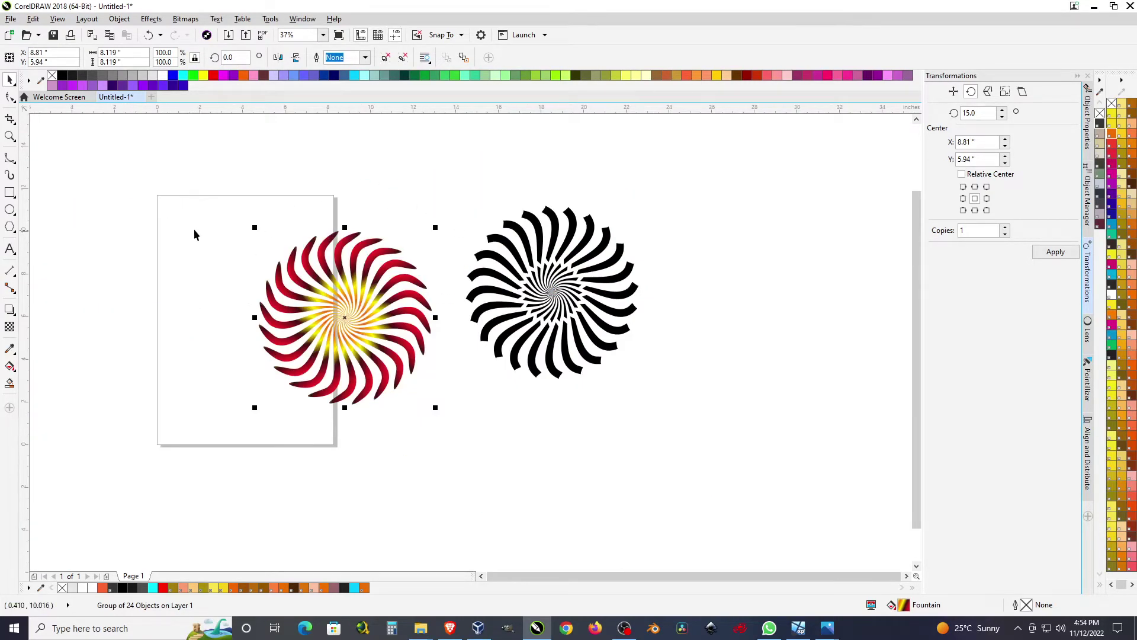
key("ctrl+z")
left_click(763, 367)
scroll(540, 240, "up", 1)
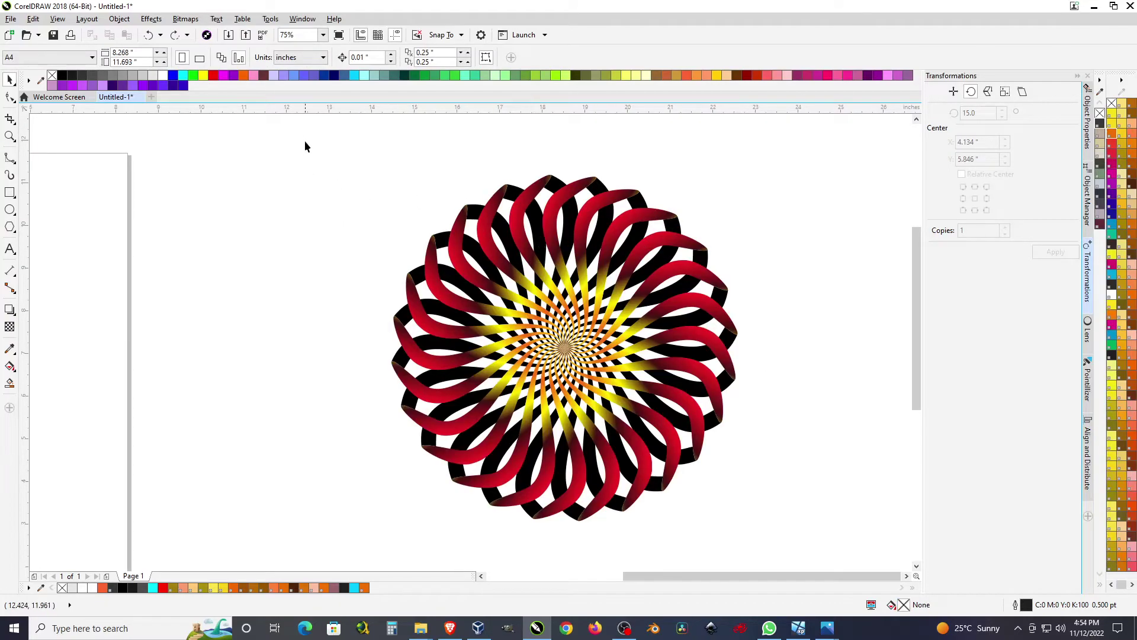
Step: Weld the black blades in the ornament's upper half into one curve and those in the lower half into another
left_click_drag(305, 134, 799, 395)
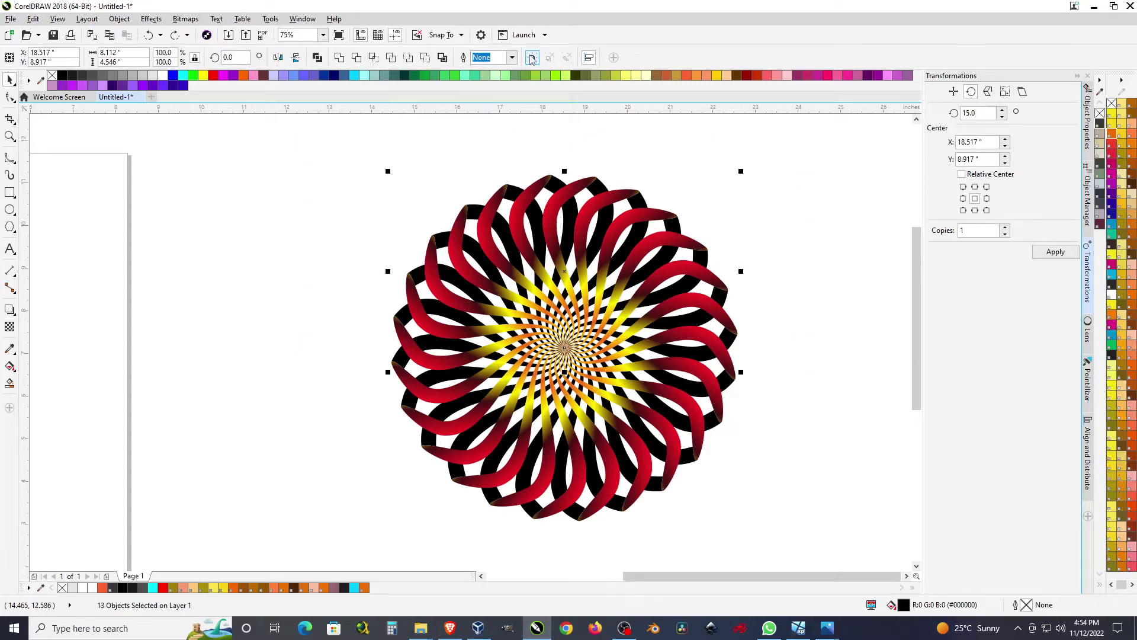
left_click(338, 57)
key("F3")
left_click_drag(332, 212, 669, 435)
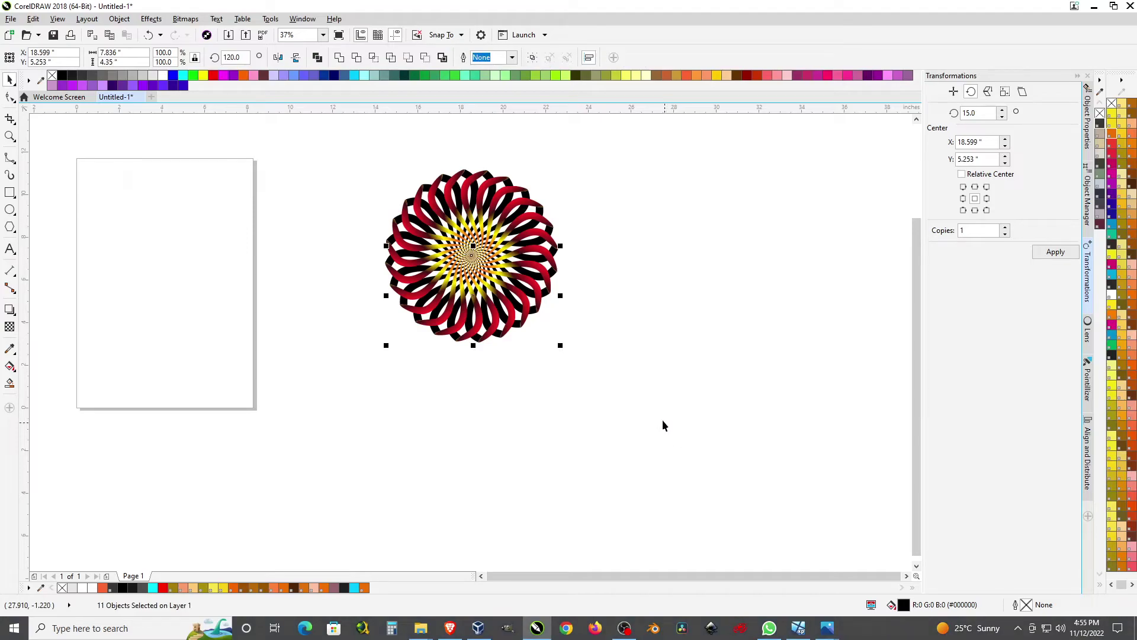
left_click(340, 57)
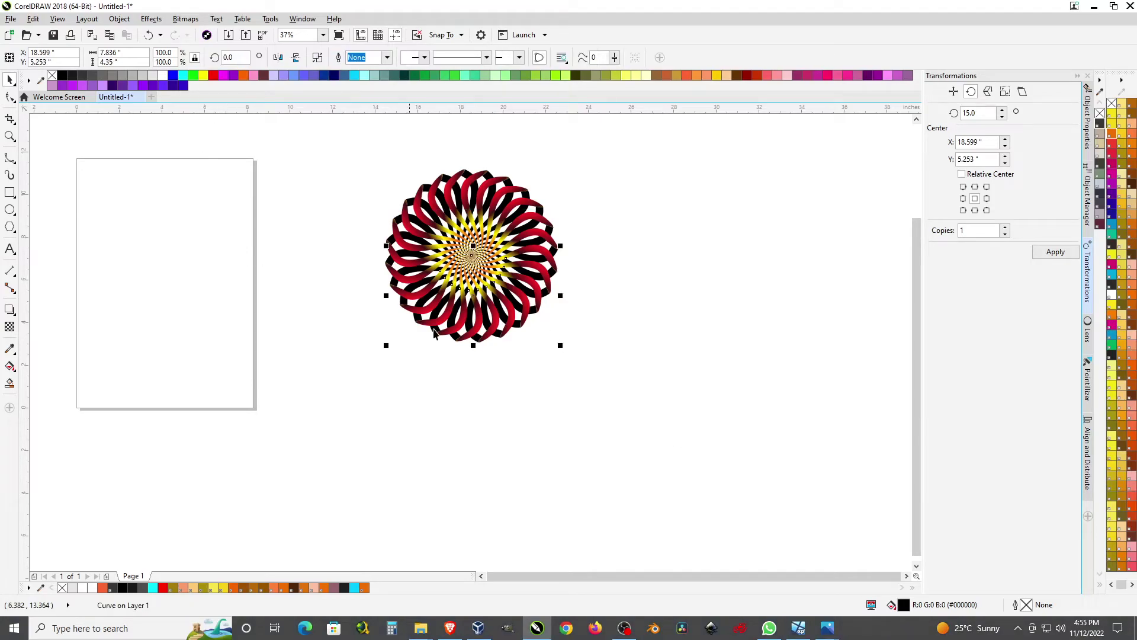
Step: Weld the upper and lower black blade curves into a single curve
scroll(563, 275, "up", 4)
scroll(580, 342, "down", 2)
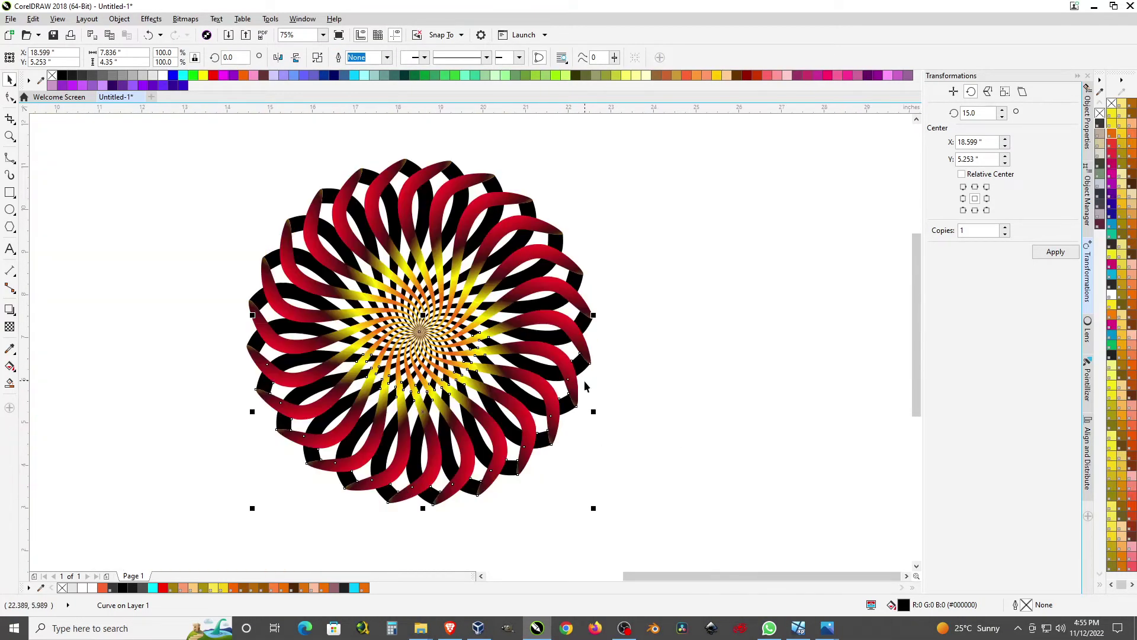
left_click(526, 205, "shift")
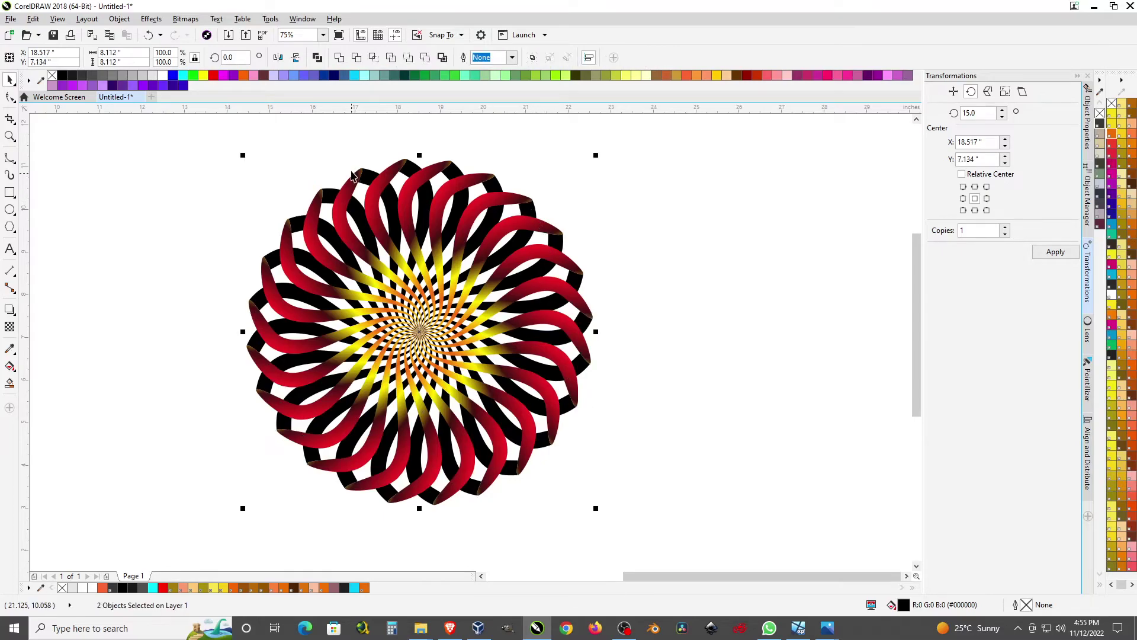
left_click(339, 57)
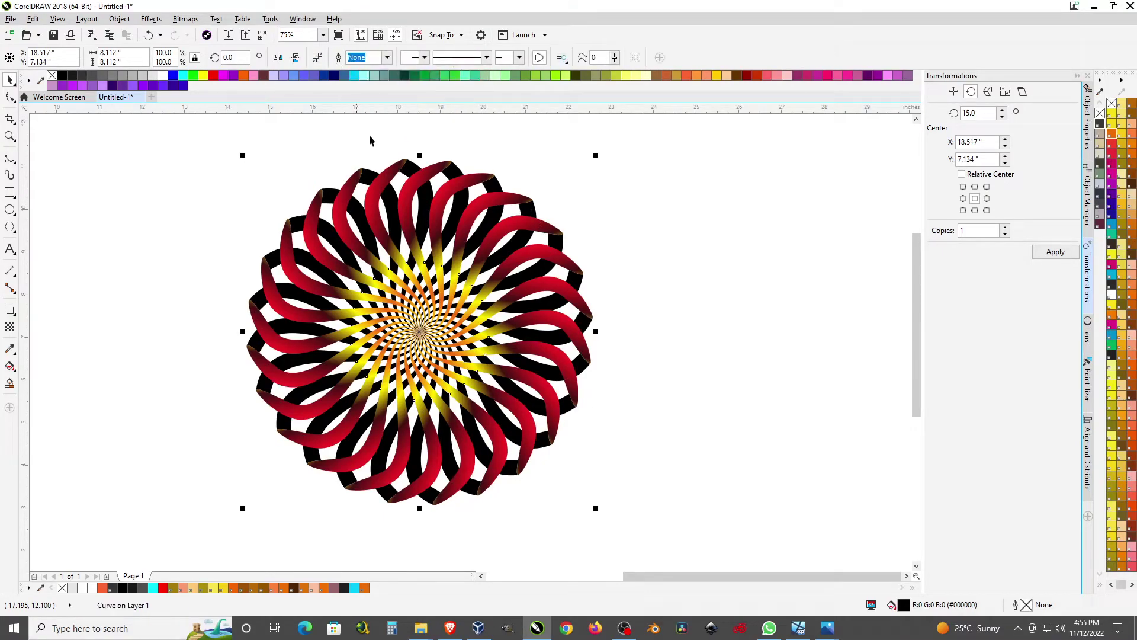
Step: Move the welded black curve away from the fountain-filled blades to check it, and undo the move
left_click_drag(533, 212, 200, 241)
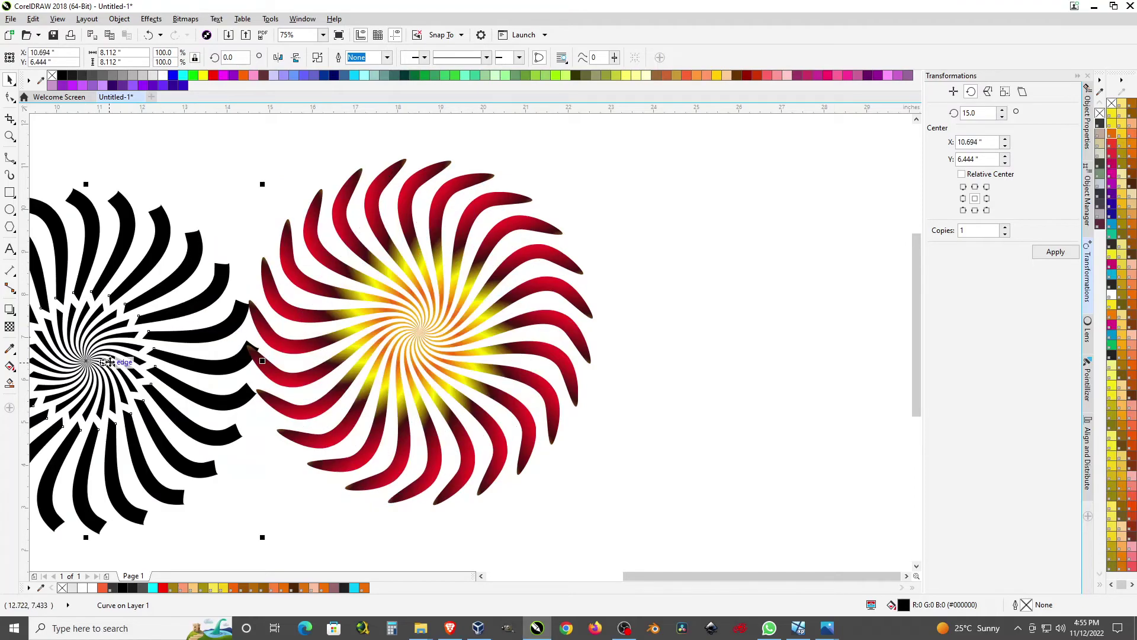
key("ctrl+z")
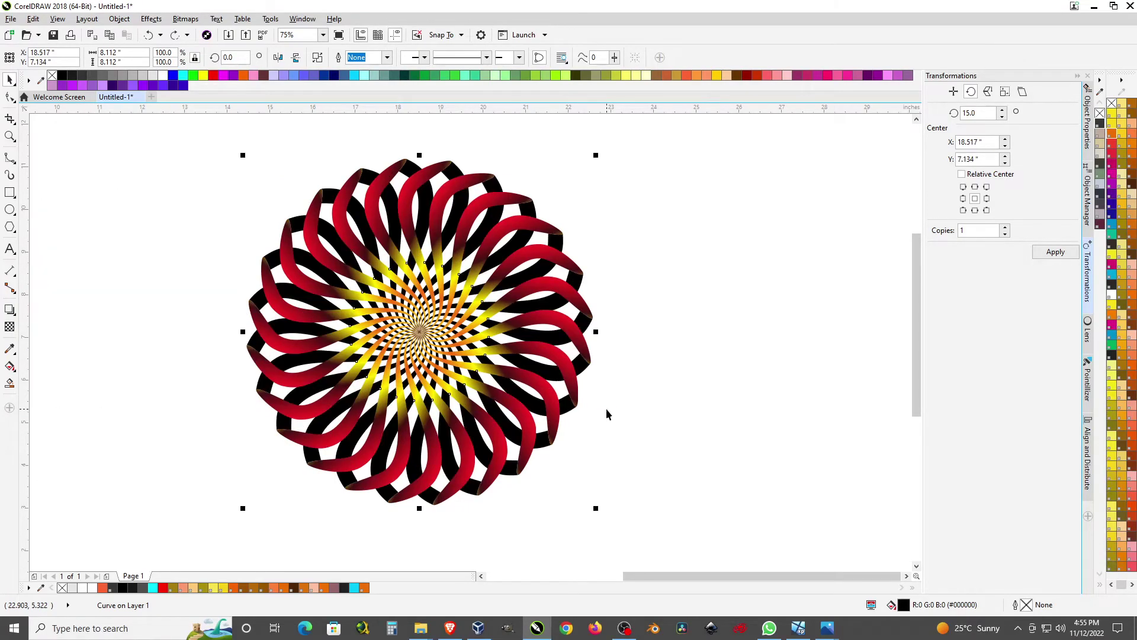
left_click(721, 304)
scroll(770, 271, "down", 2)
scroll(556, 281, "up", 2)
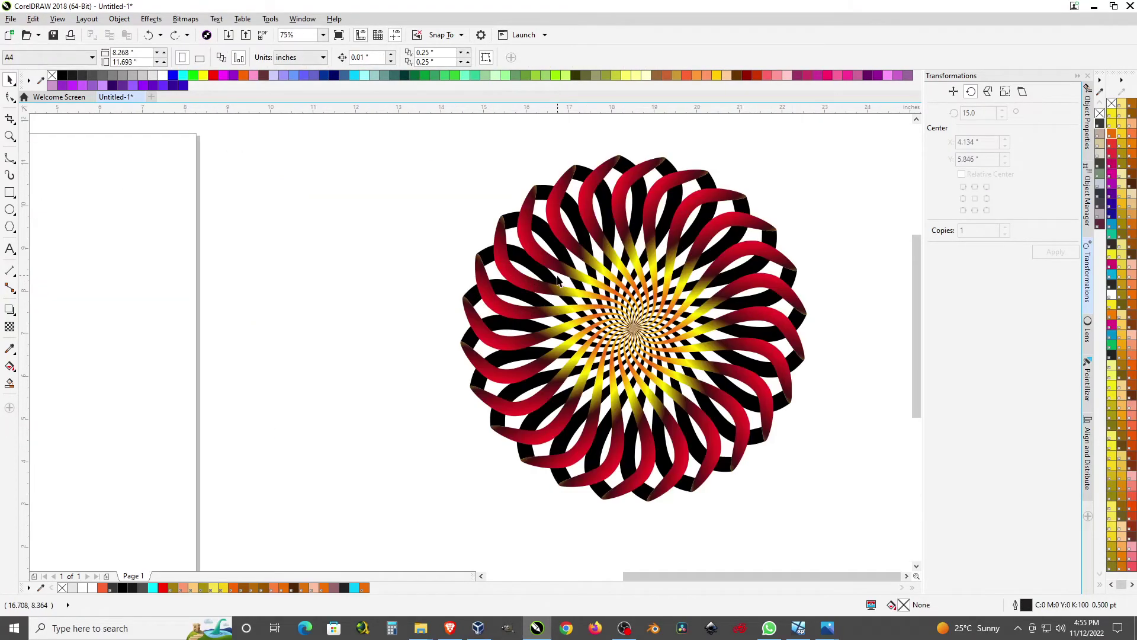
Step: Give the welded black curve an elliptical fountain fill based on the recent black-and-grey striped gradient preset
left_click(774, 240)
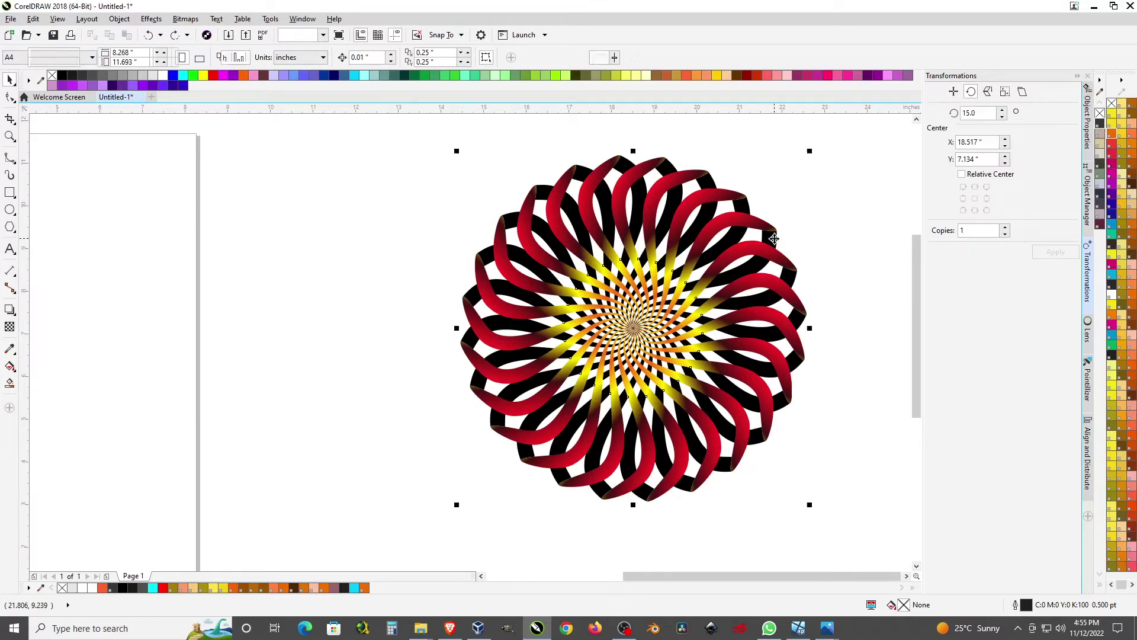
left_click(10, 365)
left_click(44, 57)
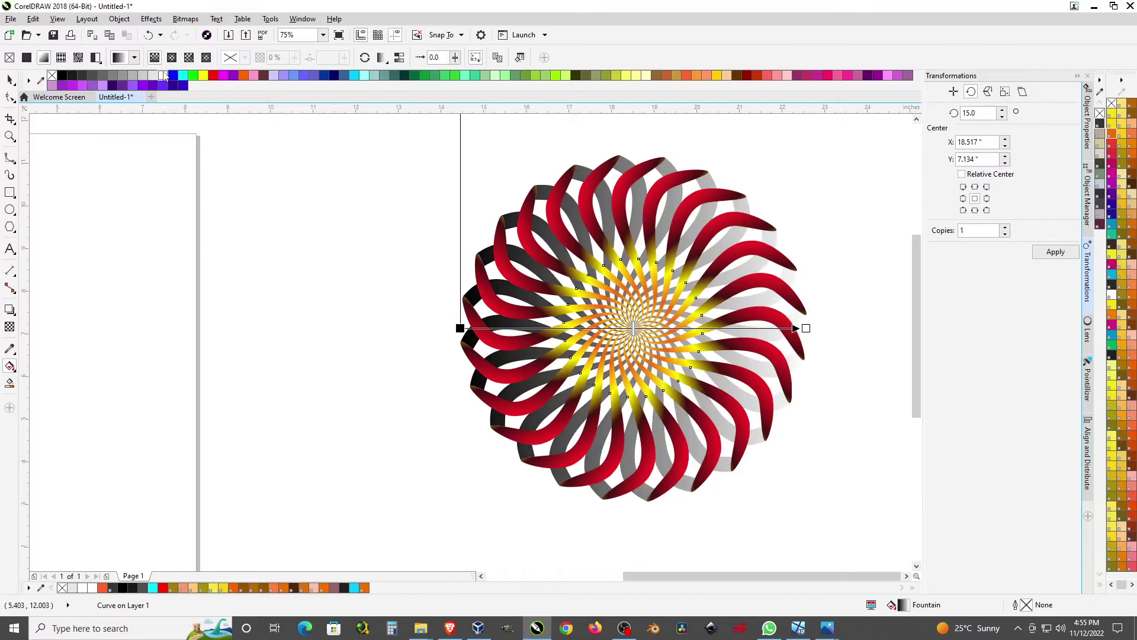
left_click(134, 57)
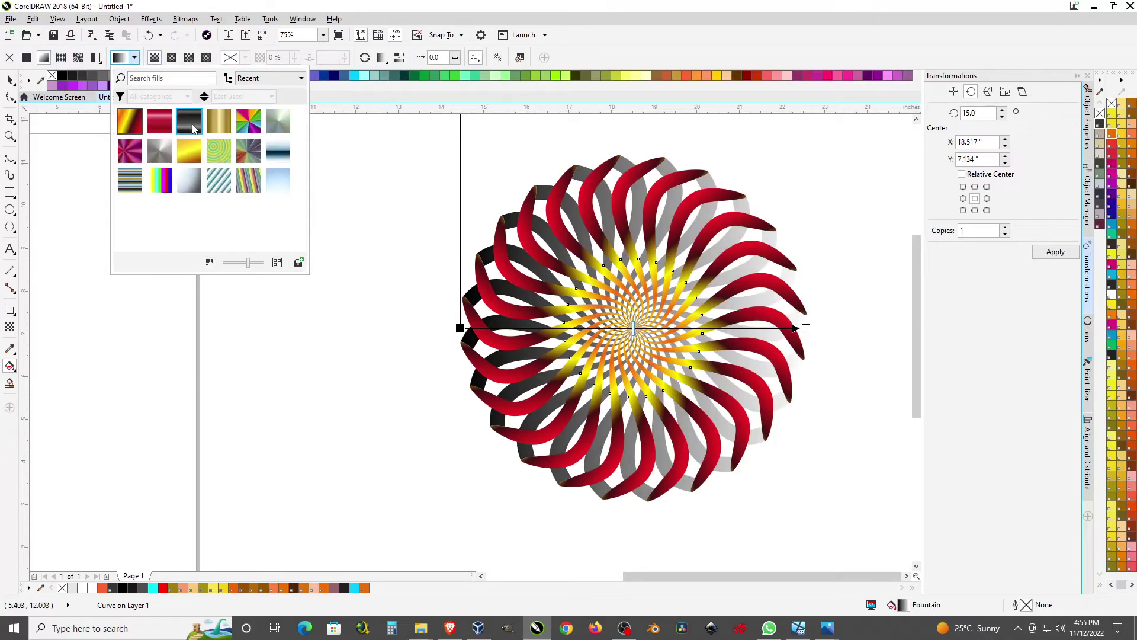
left_click(189, 121)
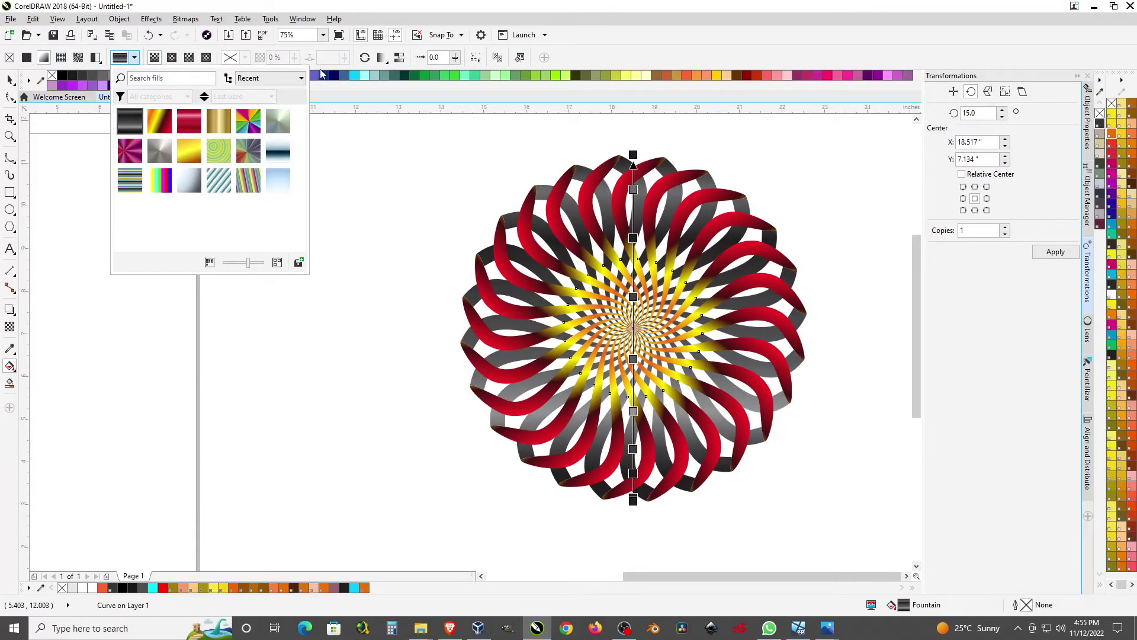
left_click(172, 57)
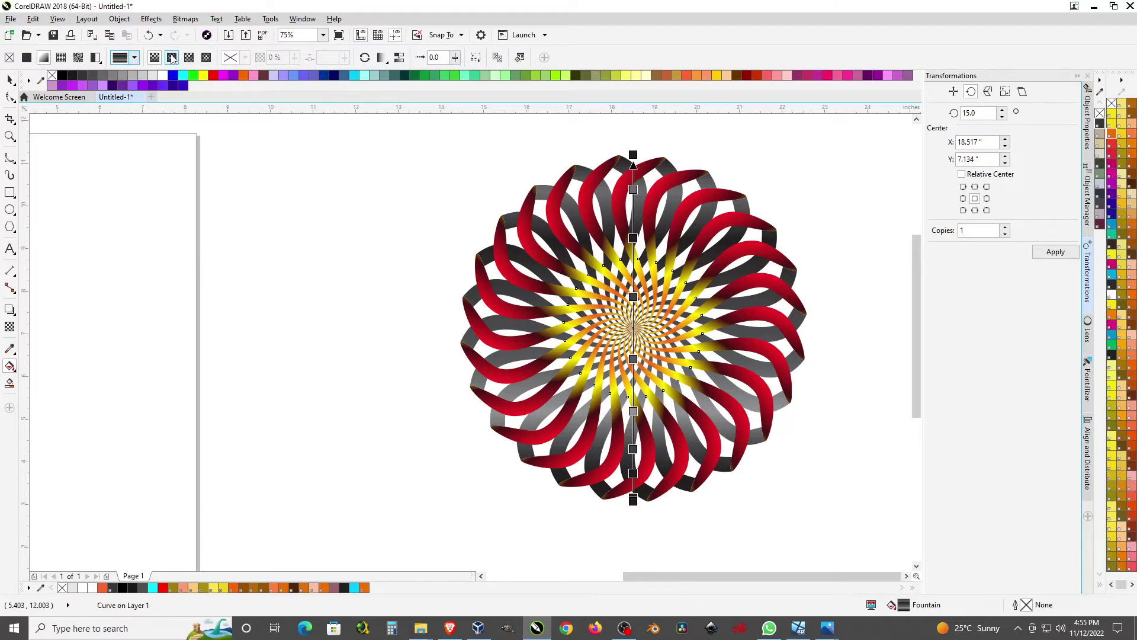
left_click(172, 57)
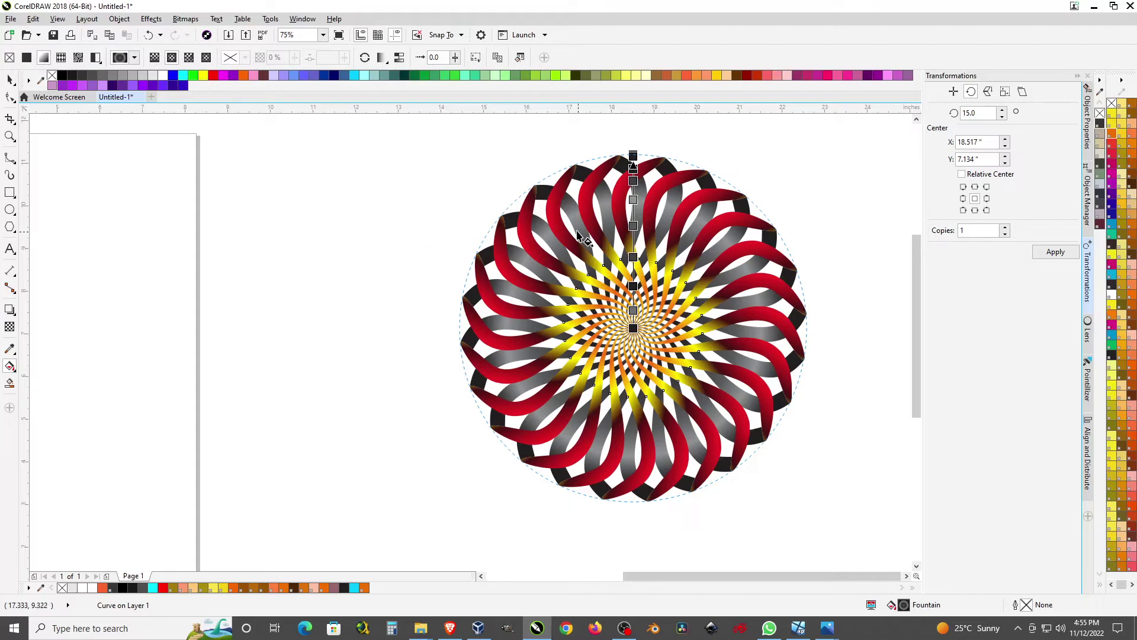
Step: Set the grey colour node at 26% of the curve's fountain fill to light grey in RGB, #E3E6E8
double_click(634, 200)
left_click(657, 196)
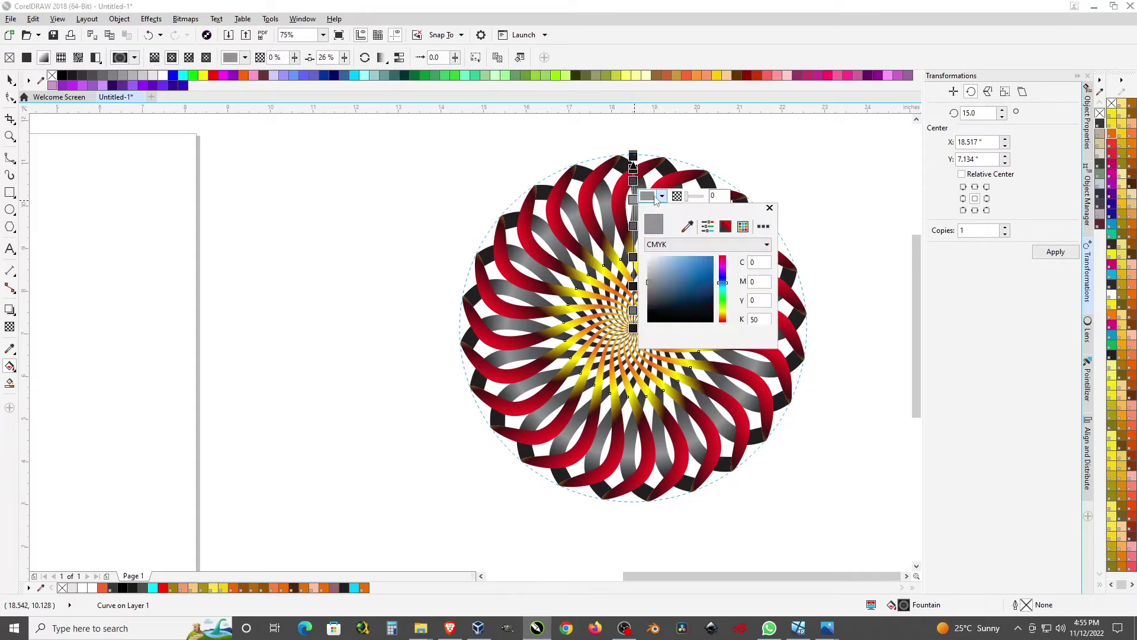
left_click(670, 244)
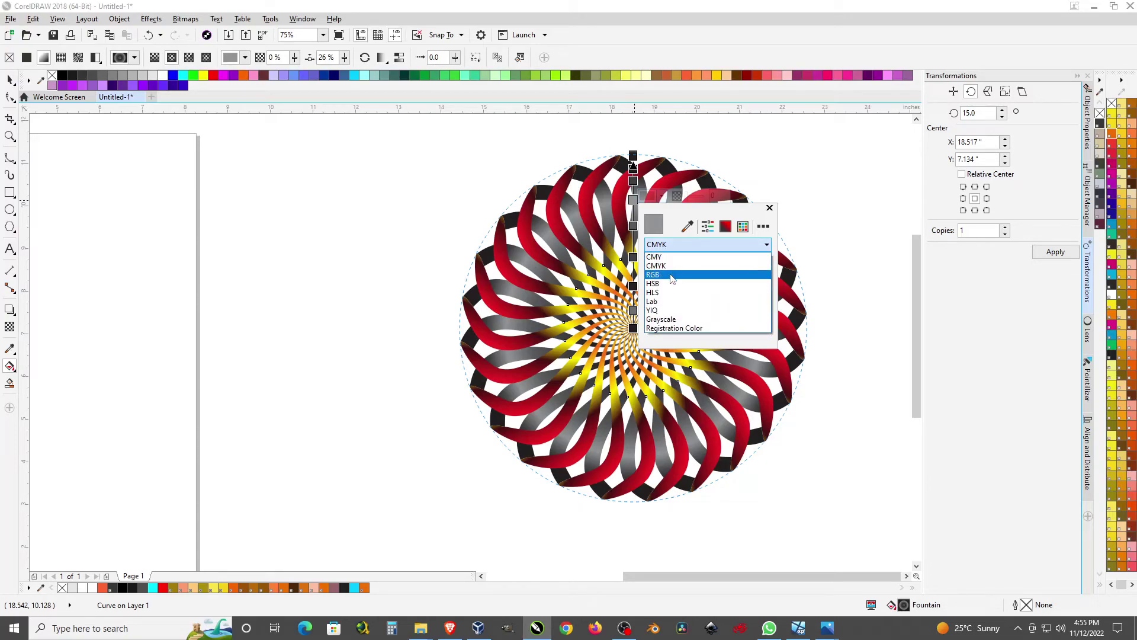
left_click(673, 275)
left_click(649, 268)
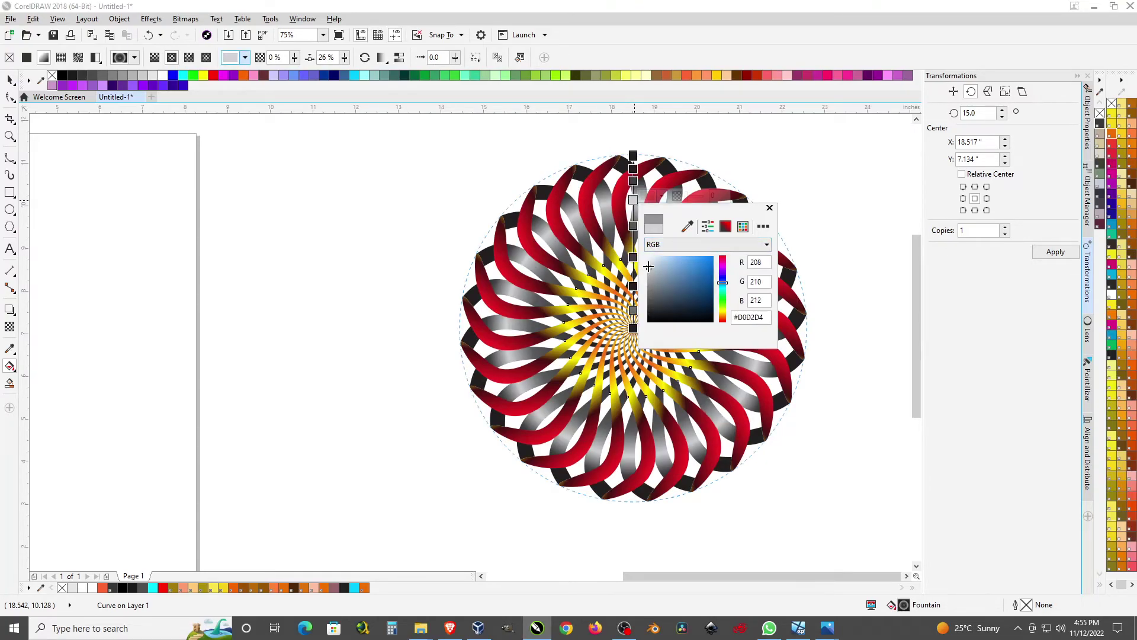
left_click(649, 264)
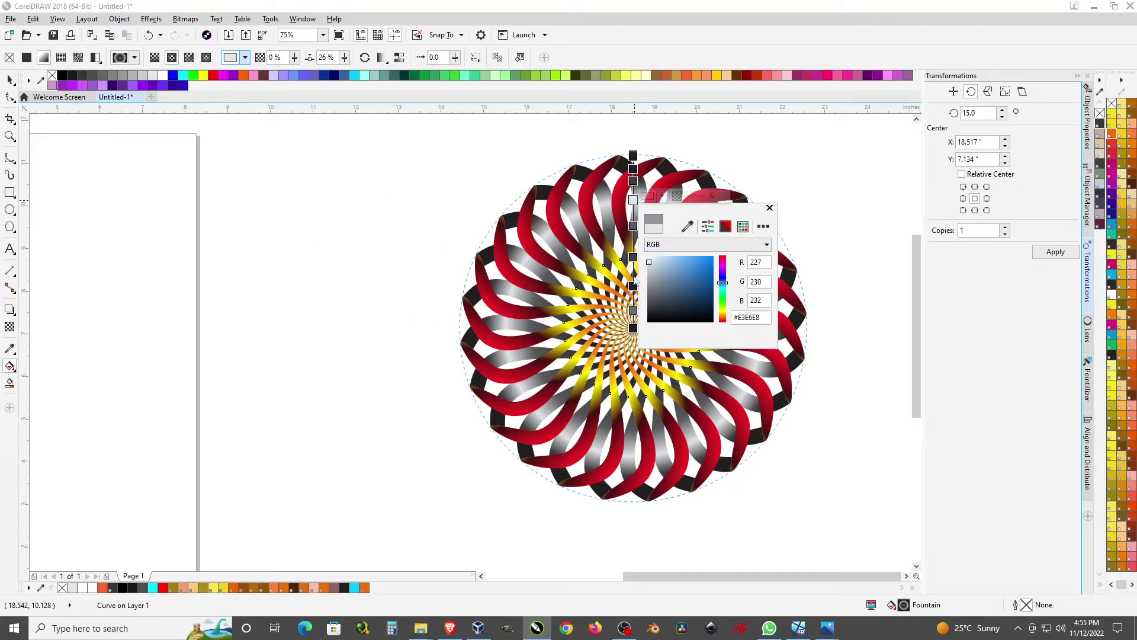
Step: Remove the dark grey colour node just inside the light grey one from the fountain fill, deselect the curve and inspect the ornament
left_click_drag(633, 226, 633, 169)
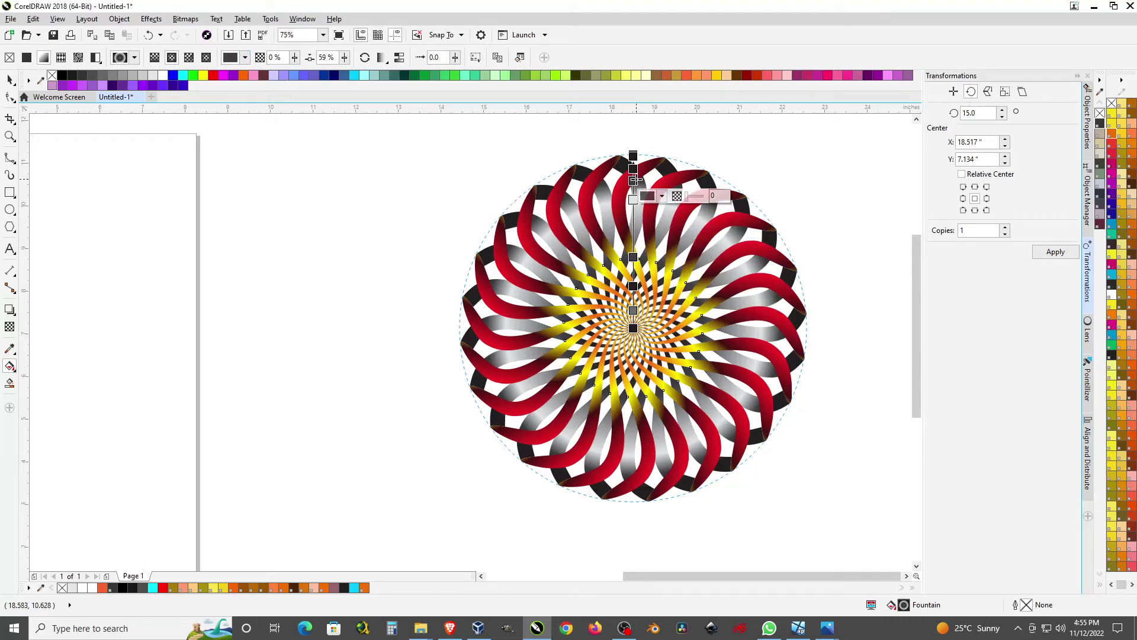
key("space")
left_click(288, 248)
scroll(291, 248, "down", 2)
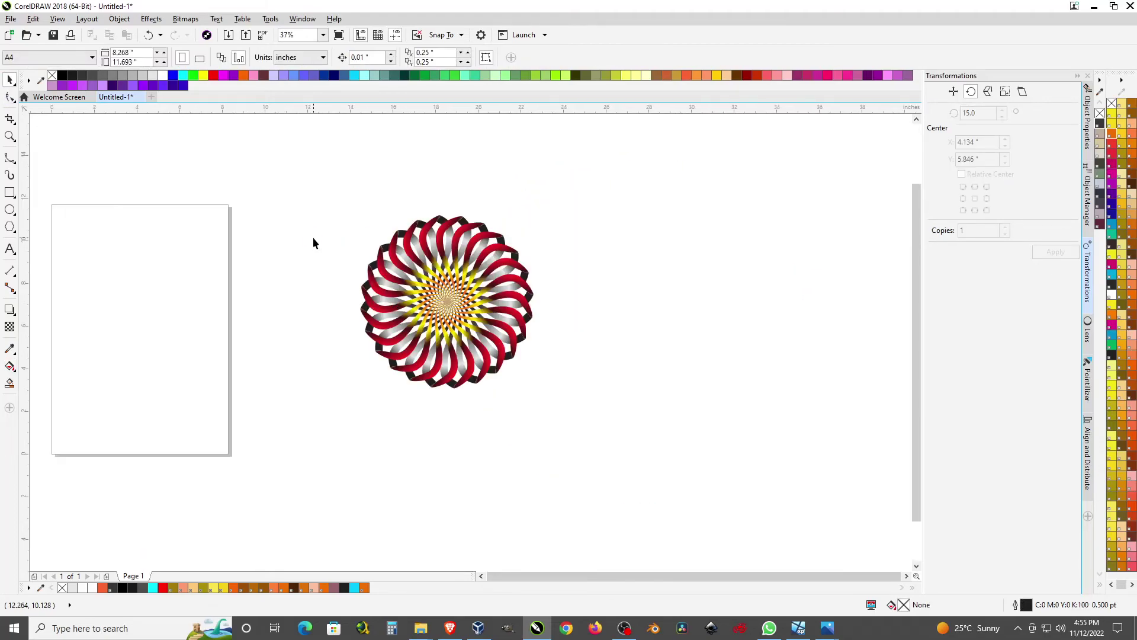
scroll(314, 242, "up", 2)
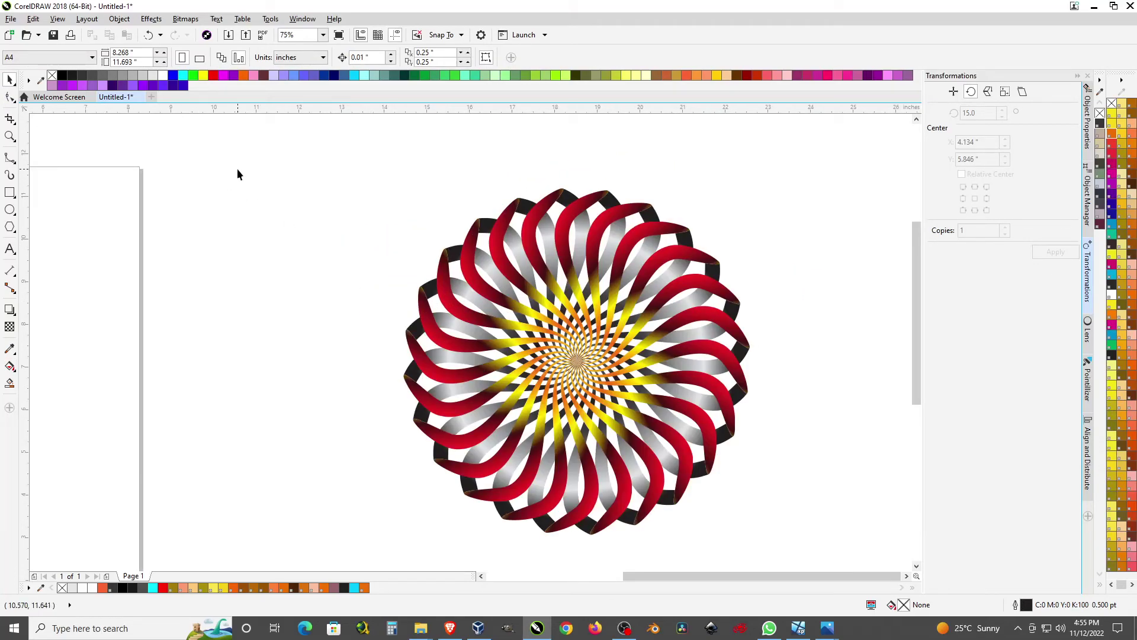
scroll(504, 245, "down", 2)
scroll(506, 277, "up", 2)
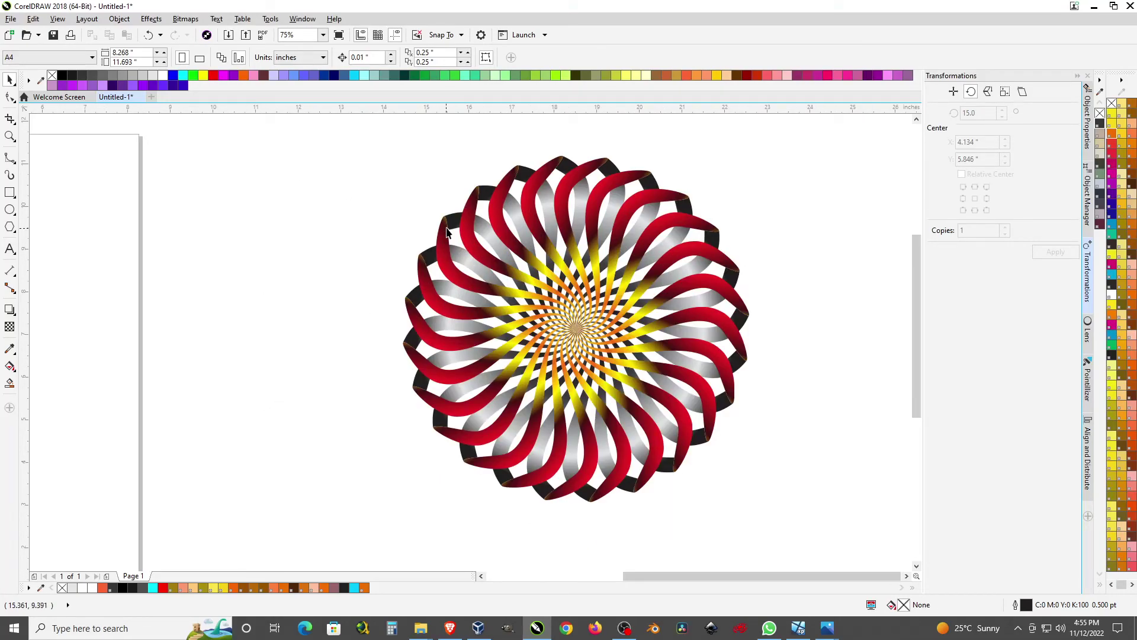
scroll(445, 231, "down", 3)
Step: Group both parts of the ornament and centre the group on the page
left_click_drag(370, 172, 662, 389)
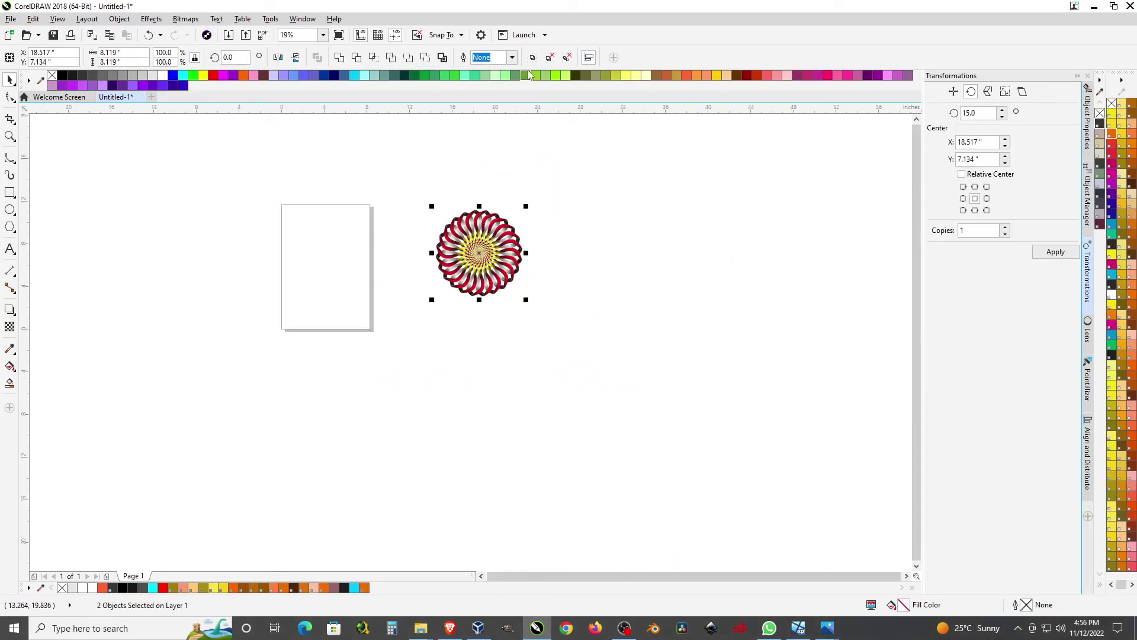
left_click(533, 57)
key("p")
key("shift+F2")
scroll(610, 255, "down", 2)
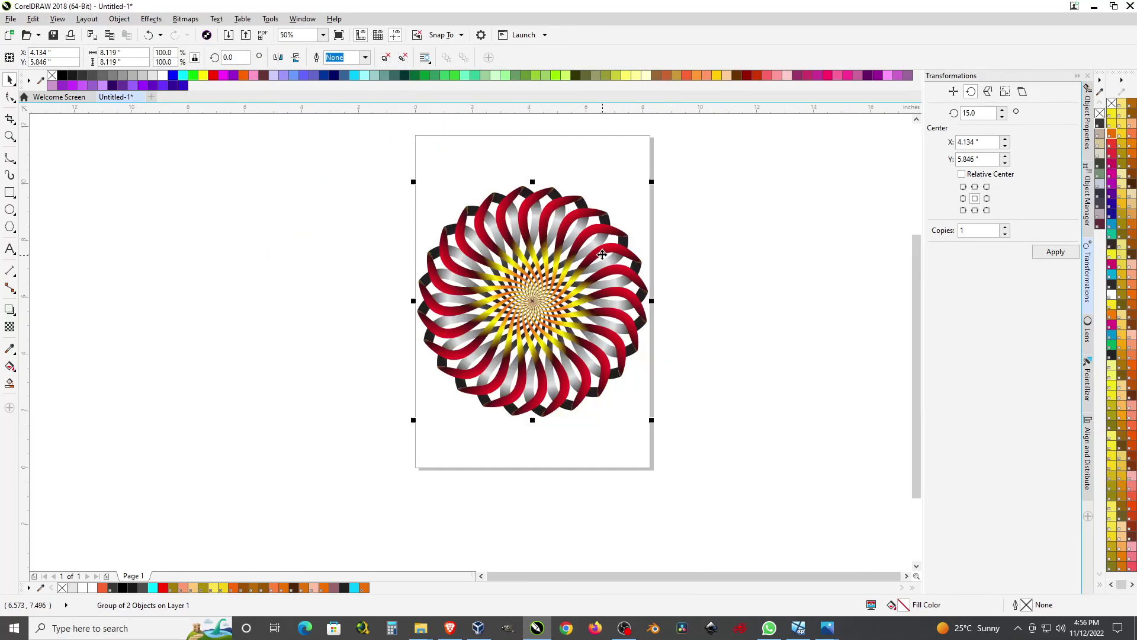
Step: Activate the Rectangle tool and turn off snapping
left_click(10, 194)
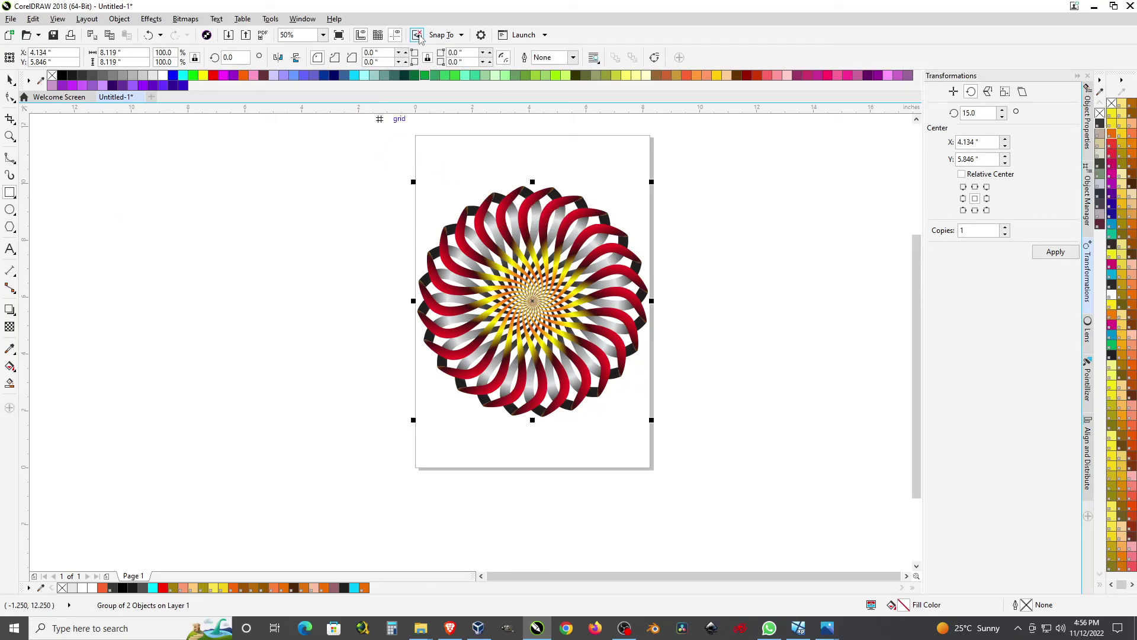
left_click(464, 36)
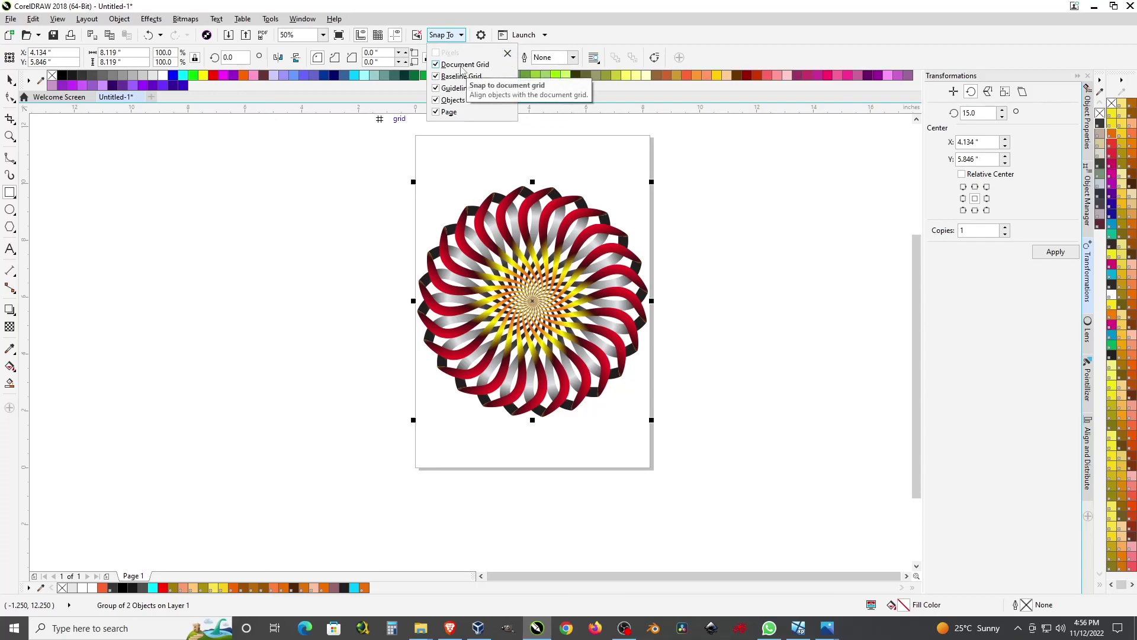
left_click(417, 35)
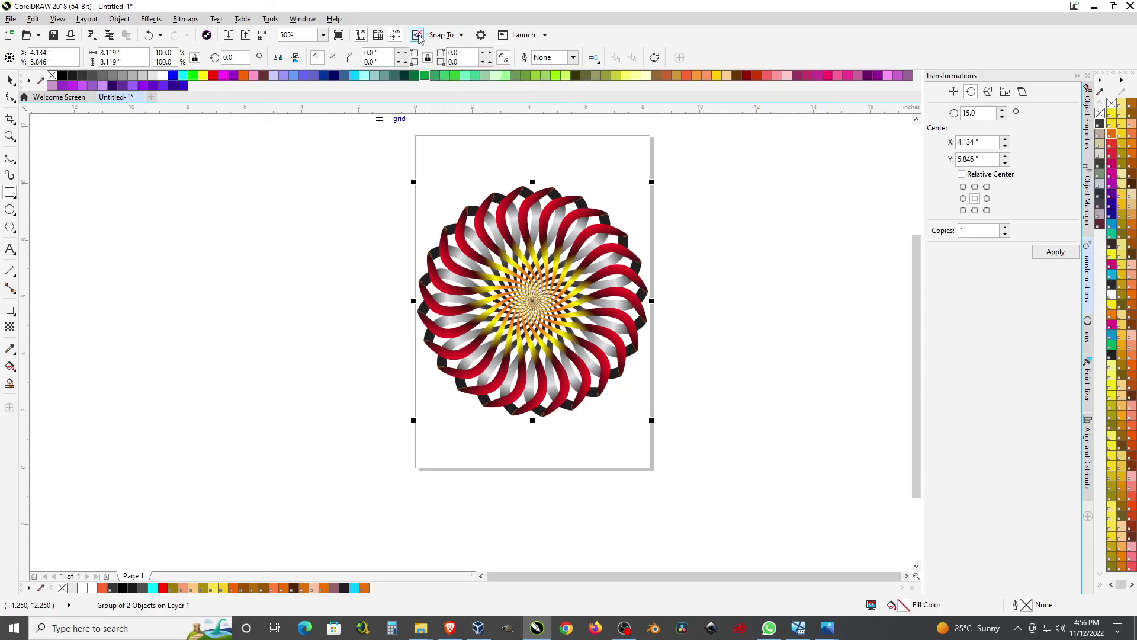